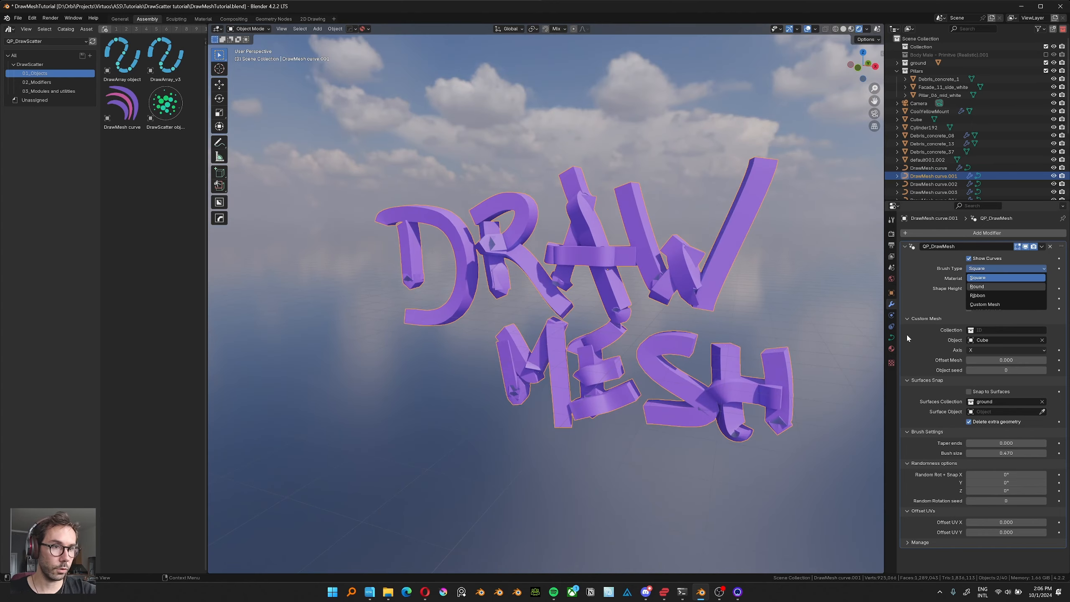
Switch the DRAW MESH lettering's brush type to Ribbon and set its taper ends to about 0.7.
left_click(986, 286)
mouse_move(582, 348)
middle_mouse_down()
mouse_move(623, 354)
mouse_move(584, 353)
mouse_move(637, 279)
mouse_move(606, 320)
mouse_move(546, 367)
middle_mouse_up()
left_click(1003, 268)
left_click(1001, 298)
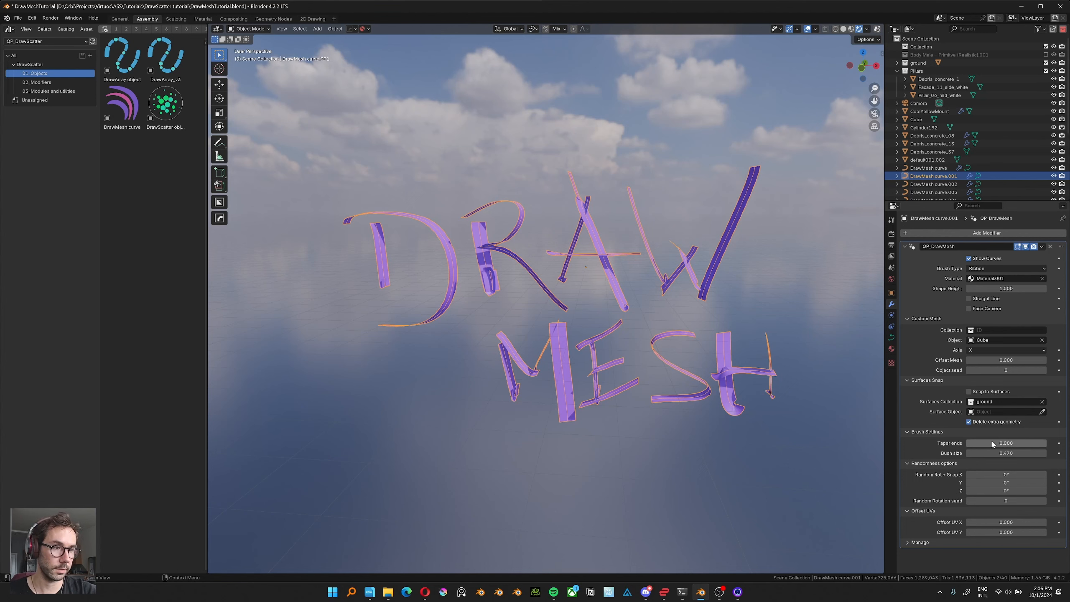
mouse_move(1009, 446)
left_mouse_down()
mouse_move(995, 453)
mouse_move(1023, 444)
left_mouse_up()
mouse_move(743, 386)
middle_mouse_down()
mouse_move(610, 382)
mouse_move(750, 383)
middle_mouse_up()
Set the lettering's brush type to Square and its brush size to 0.540.
left_click(980, 272)
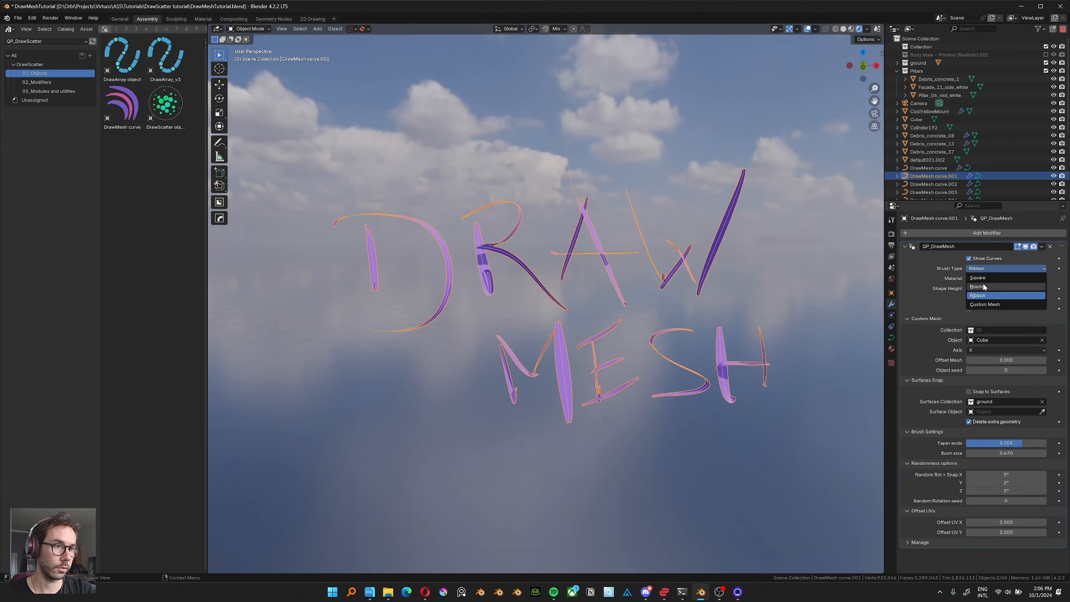
left_click(985, 279)
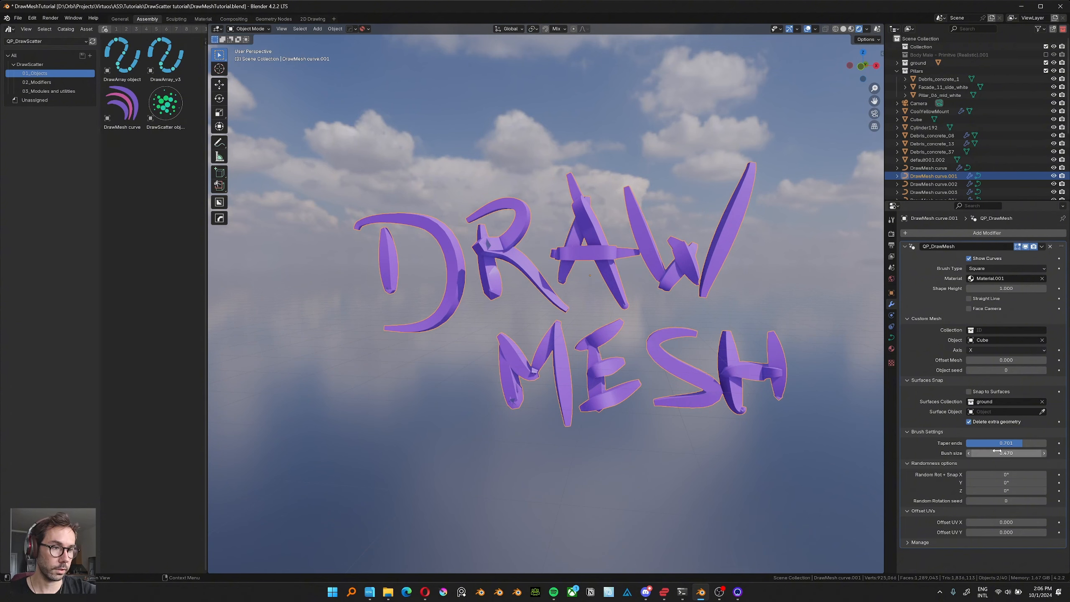
left_click_drag(997, 455, 1002, 454)
Enter Edit Mode on the lettering curve and scale the radius of the letter H's points by 0.923.
key("ctrl+Tab")
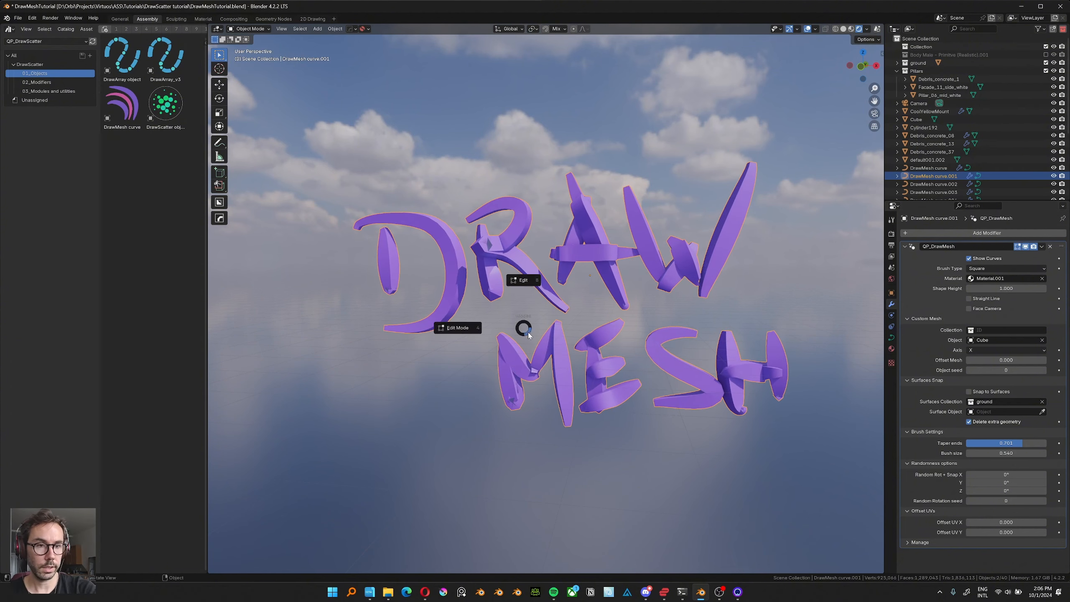
left_click(463, 333)
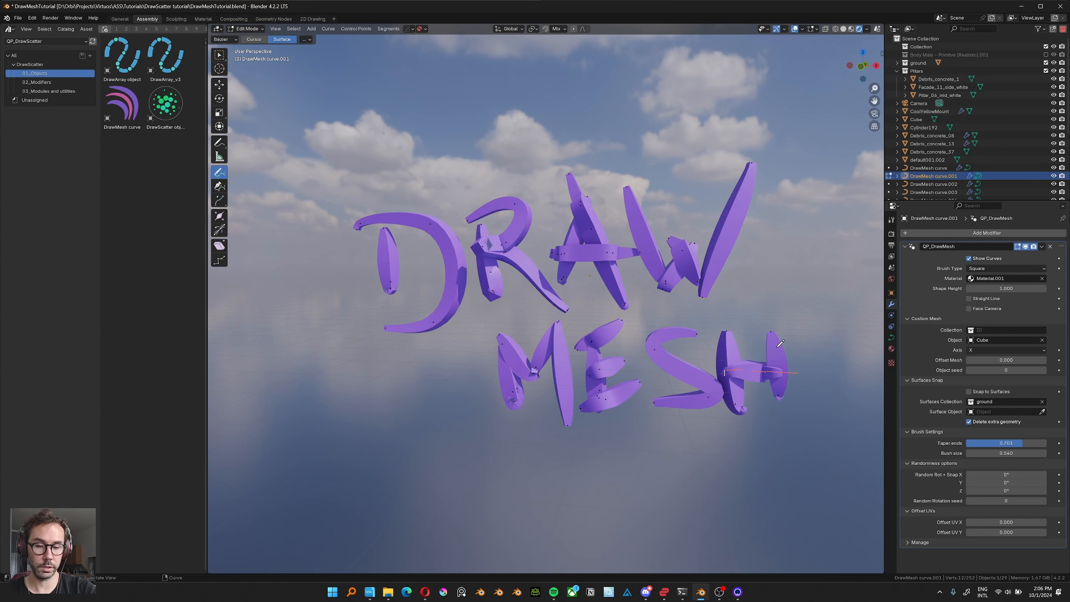
left_click_drag(761, 362, 754, 368)
key("ctrl+z")
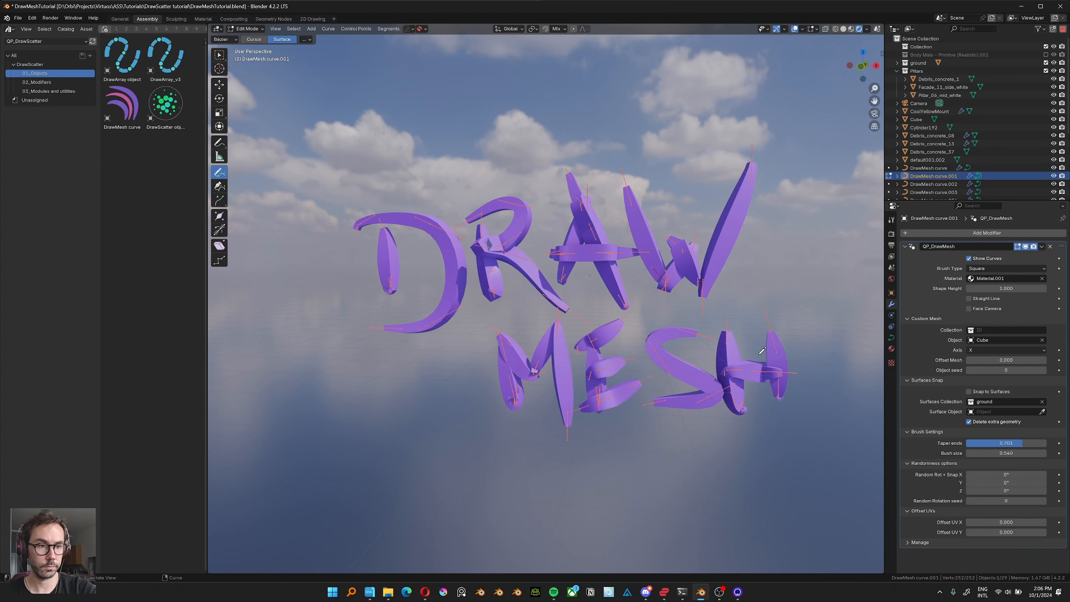
key("w")
left_click_drag(811, 316, 714, 430)
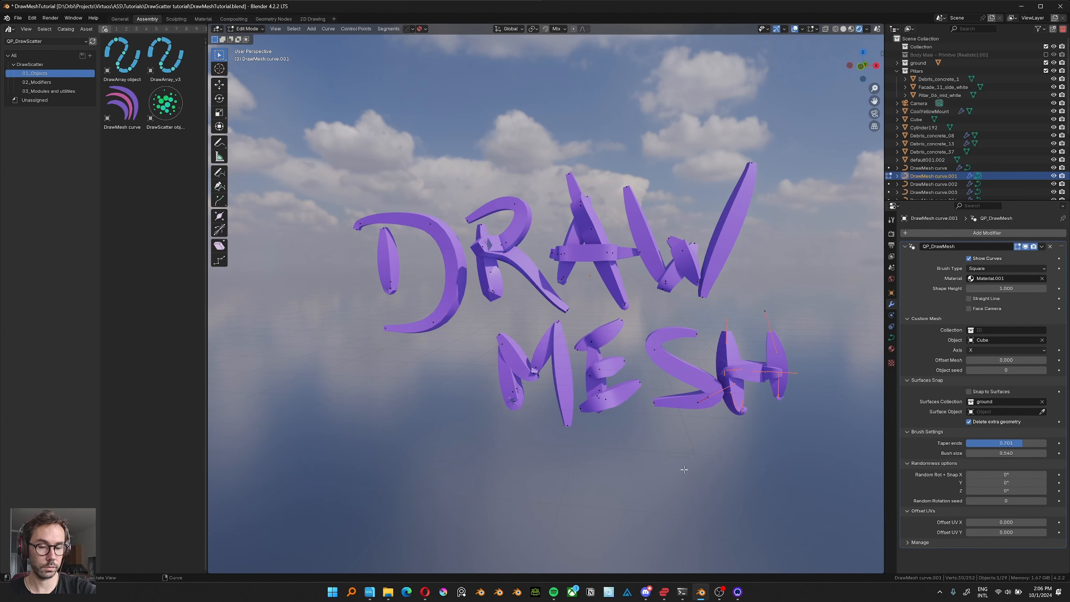
key("alt+s")
left_click(599, 429)
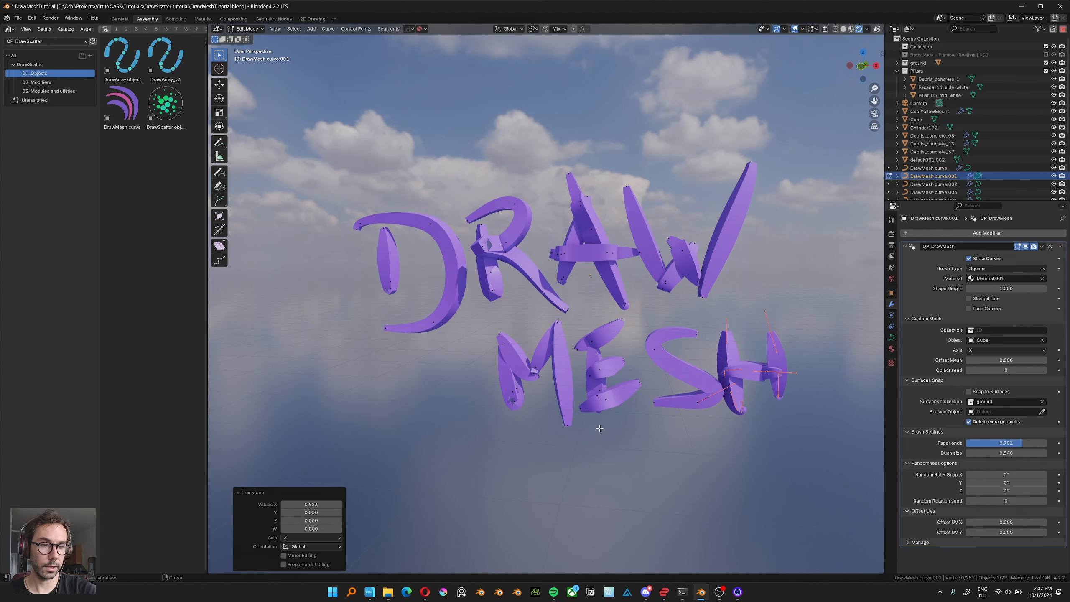
Enable the Screen Cast key display.
key("ctrl+s")
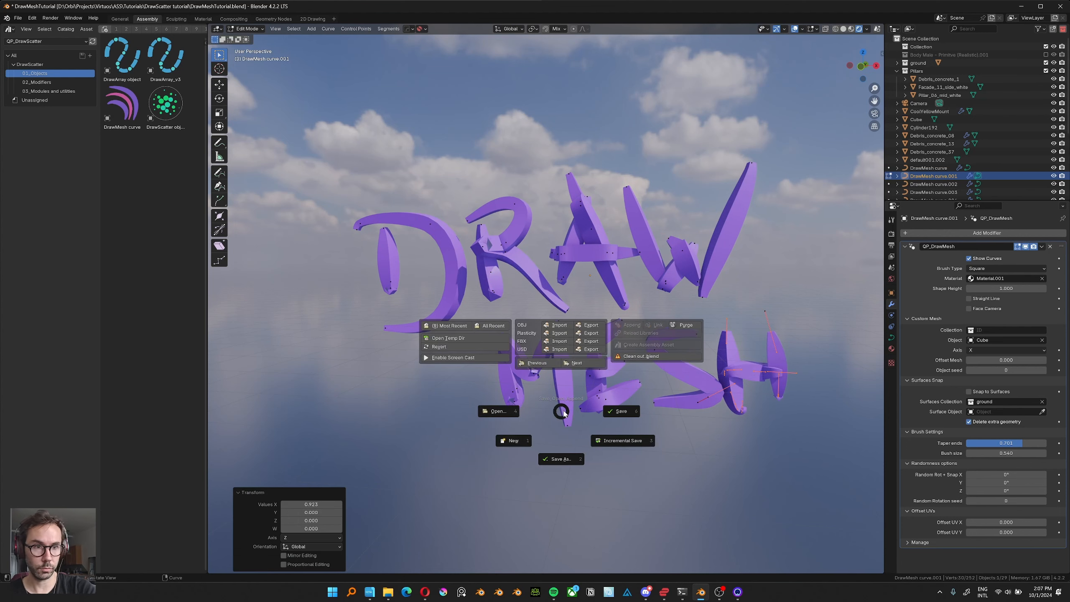
left_click(448, 358)
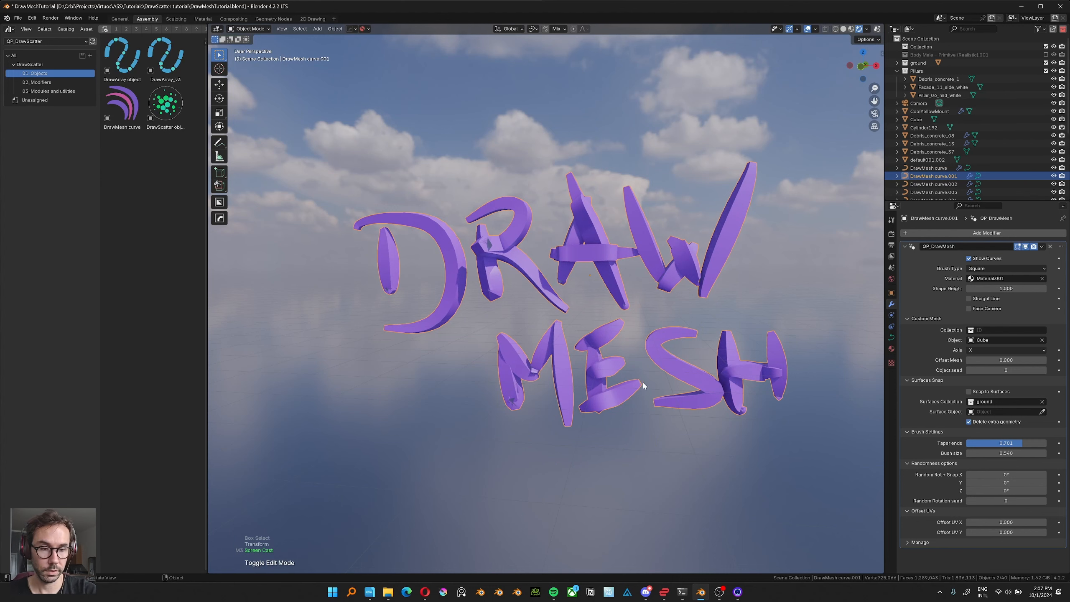
key("Tab")
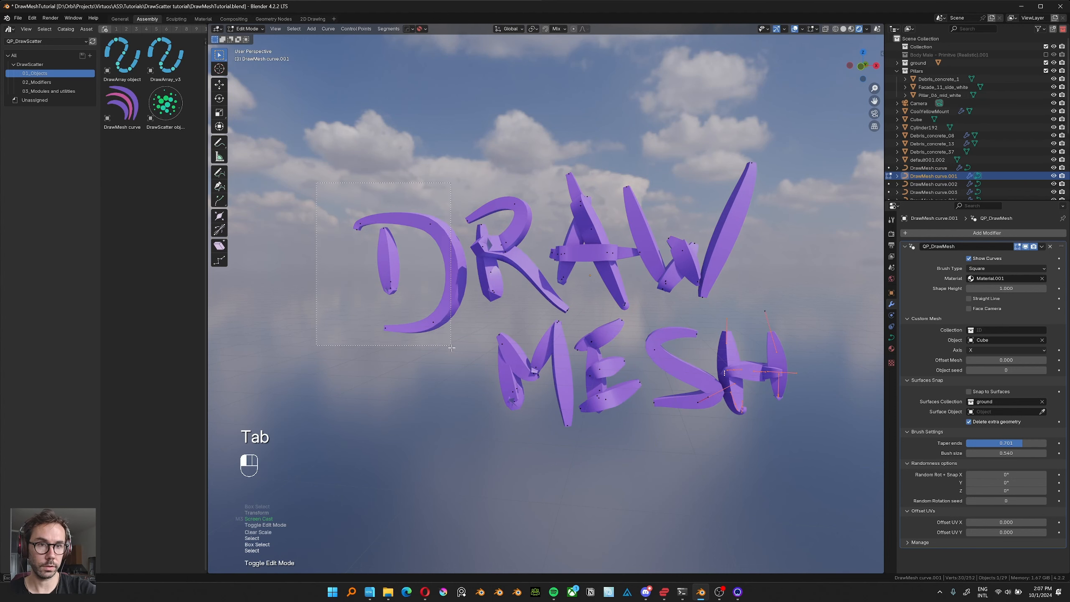
Select all points of the letter D and scale their radius by 1.549.
left_click_drag(451, 347, 425, 426)
key("alt+s")
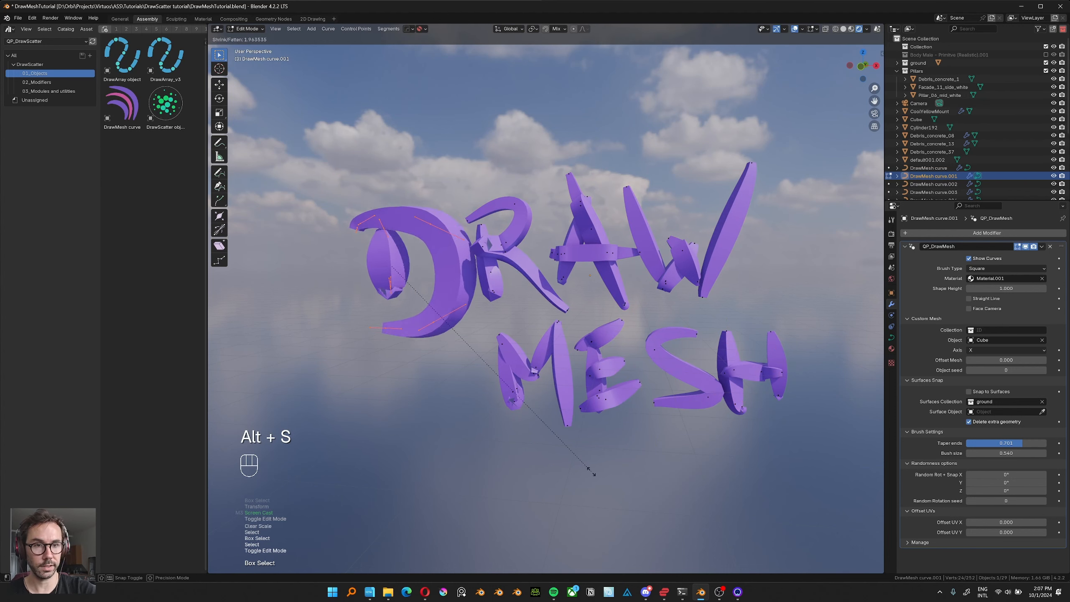
left_click(556, 369)
Show the curve's transform values and set the radius of the W's upper end point to 2.290, undoing the last extra change.
key("n")
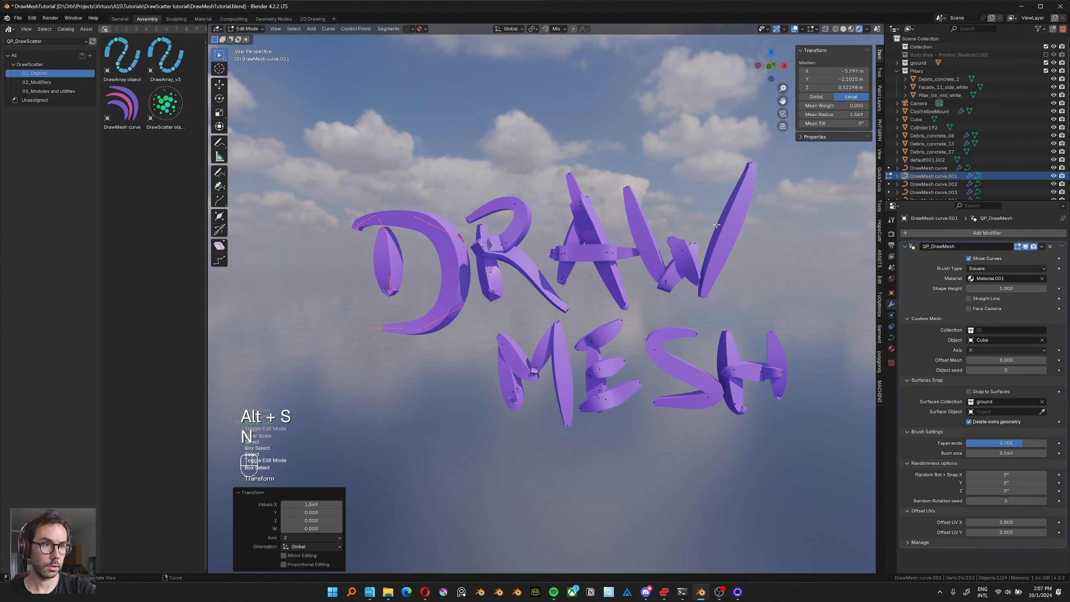
left_click_drag(835, 120, 818, 121)
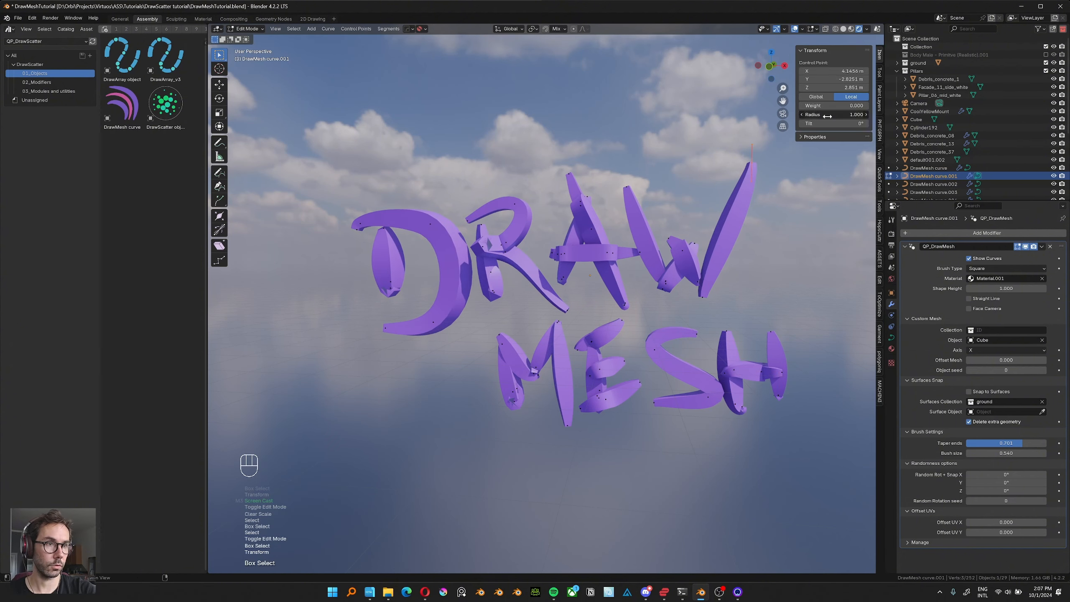
mouse_move(827, 116)
left_mouse_down()
mouse_move(847, 116)
mouse_move(876, 149)
mouse_move(829, 145)
mouse_move(938, 152)
mouse_move(846, 198)
left_mouse_up()
key("ctrl+z")
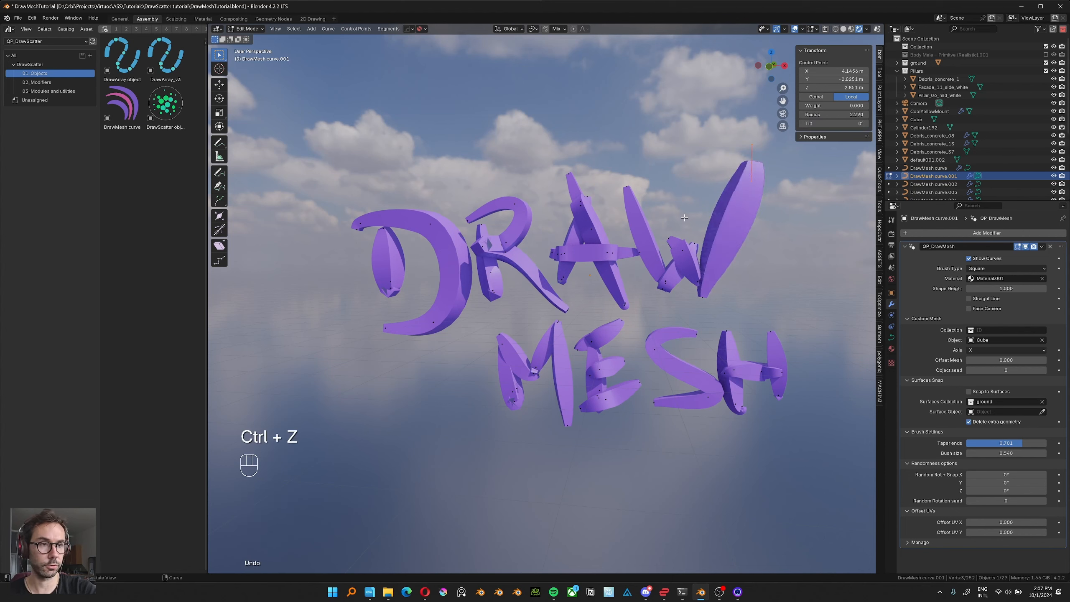
Tilt the W's upper end point by about -376° to twist the stroke, and return to Object Mode.
key("ctrl+t")
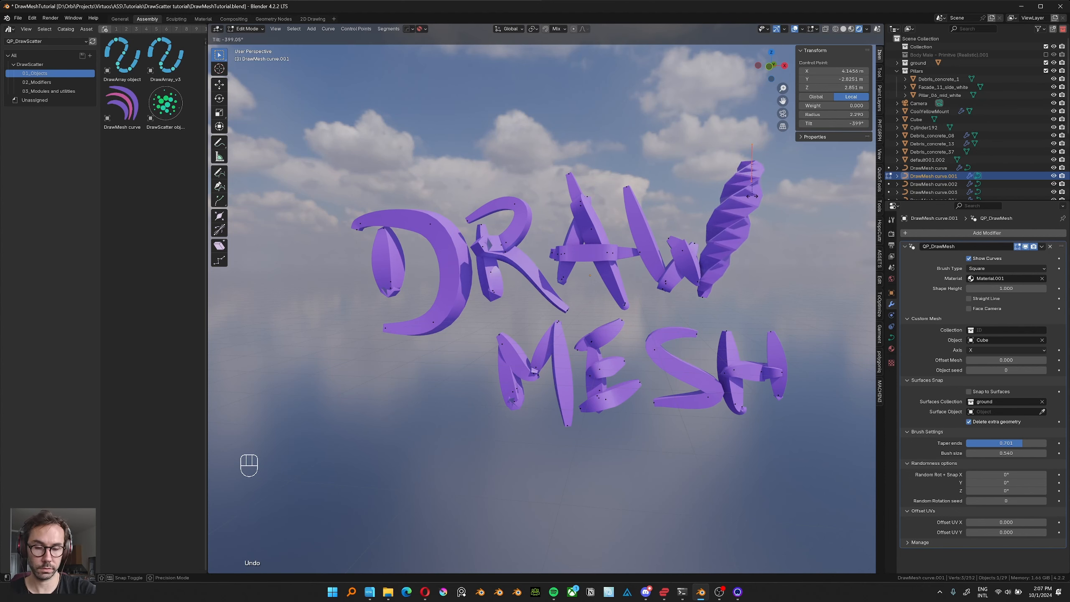
left_click(724, 217)
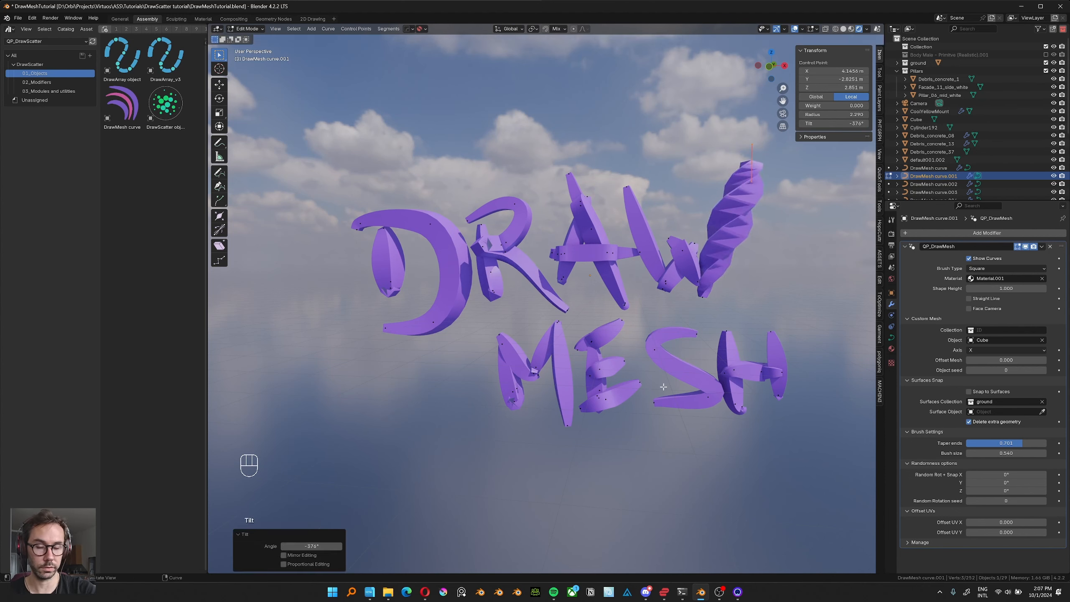
key("Tab")
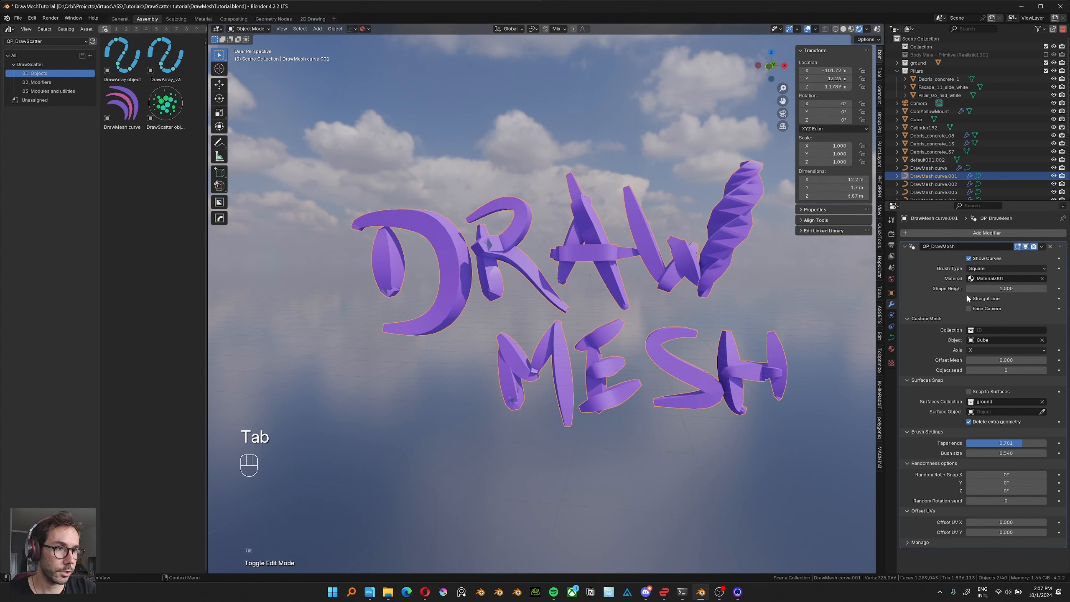
Reduce the lettering's shape height to about 0.2 and switch its brush type to Round.
mouse_move(988, 287)
left_mouse_down()
mouse_move(965, 288)
mouse_move(979, 287)
left_mouse_up()
middle_click_drag(518, 302, 543, 294)
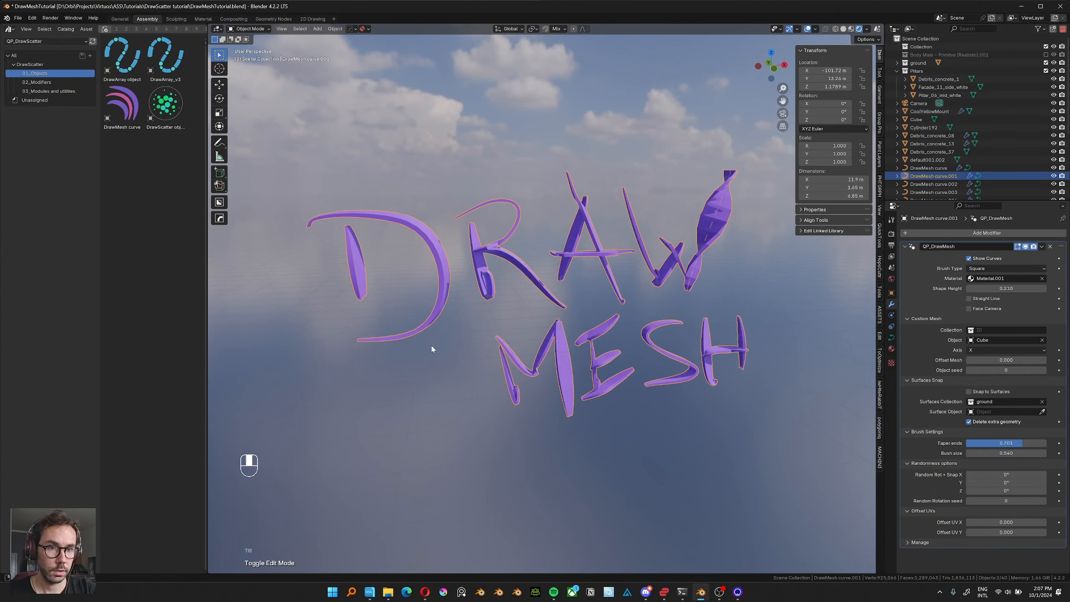
middle_click_drag(432, 349, 477, 253, "shift")
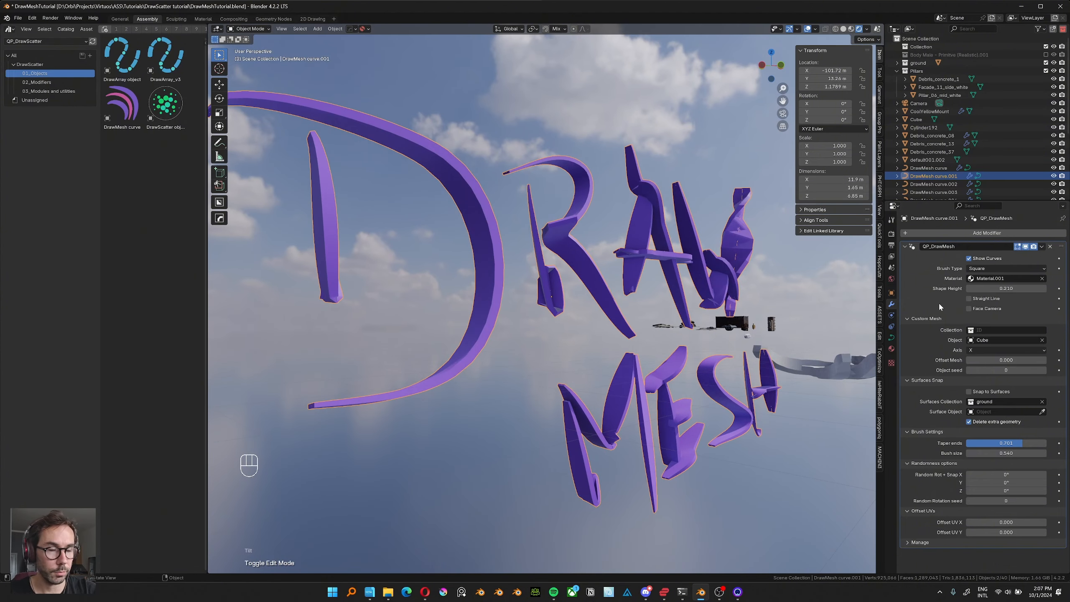
left_click(1011, 269)
left_click(985, 287)
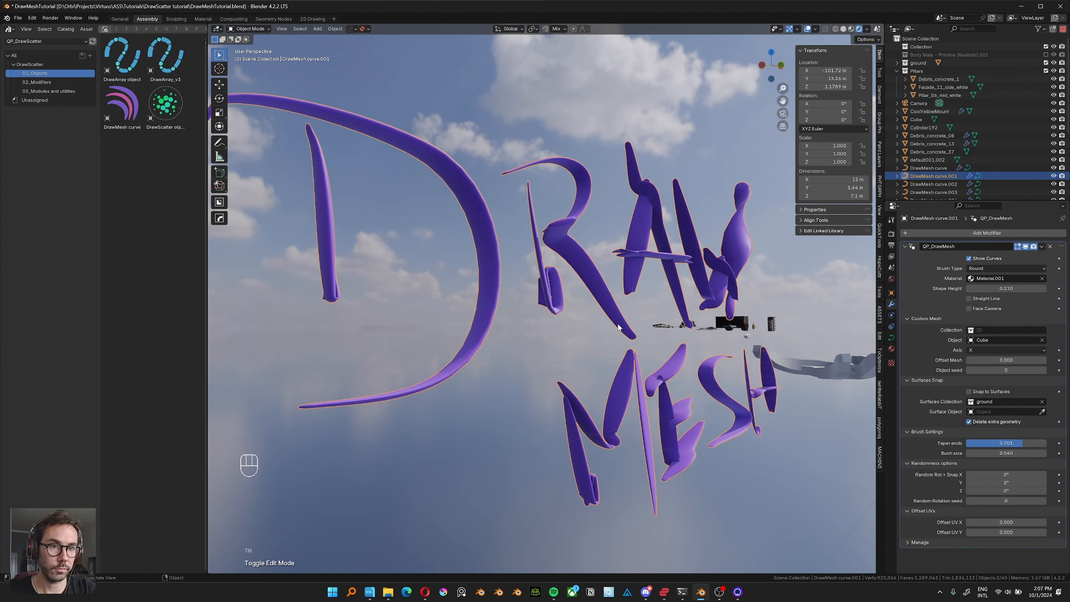
mouse_move(627, 329)
middle_mouse_down()
mouse_move(547, 330)
mouse_move(558, 324)
middle_mouse_up()
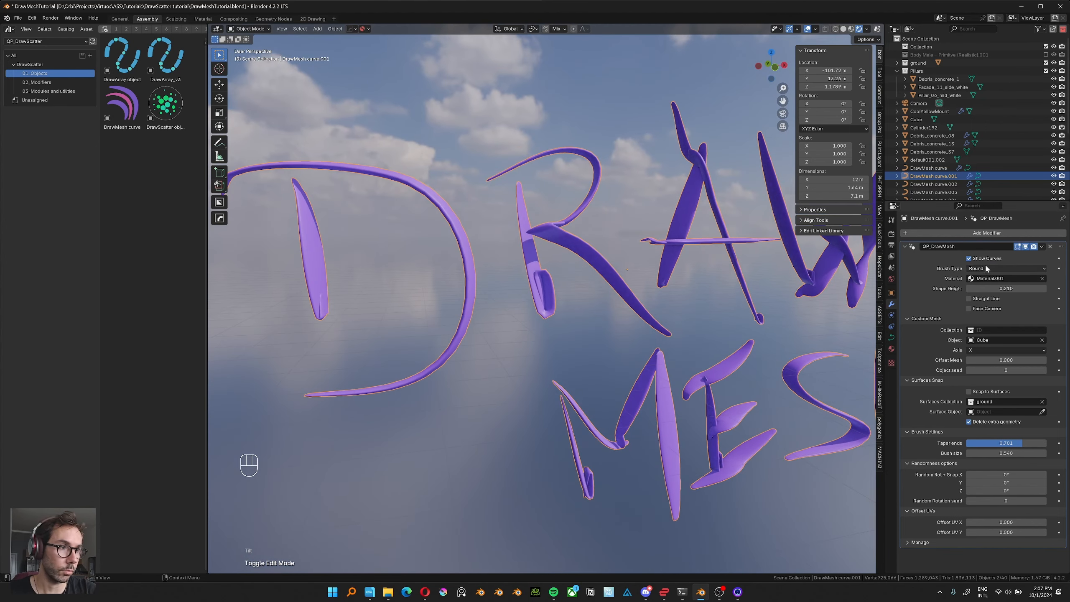
Set the lettering's shape height to 0.560 and its brush type to Square.
mouse_move(646, 307)
middle_mouse_down()
mouse_move(617, 322)
mouse_move(468, 261)
middle_mouse_up()
scroll(632, 354, "down", 2)
middle_click_drag(467, 261, 474, 246)
mouse_move(1023, 287)
left_mouse_down()
mouse_move(1039, 287)
mouse_move(1029, 287)
left_mouse_up()
left_click(998, 269)
left_click(991, 278)
scroll(509, 341, "down", 1)
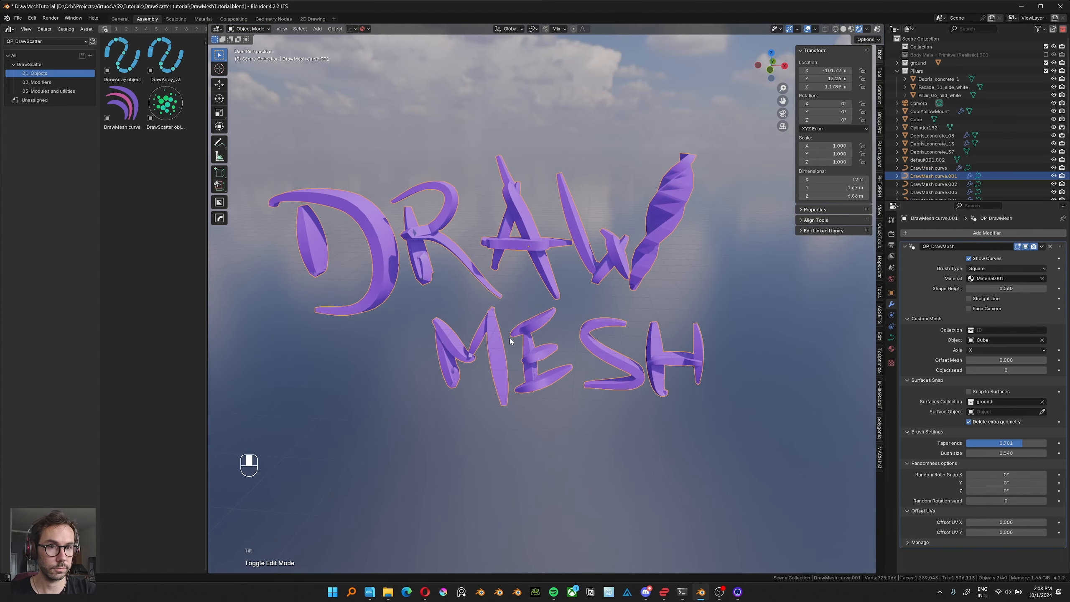
Set the transform orientation to Cursor and hide the transform sidebar.
middle_click_drag(509, 342, 530, 331)
key("comma")
key("n")
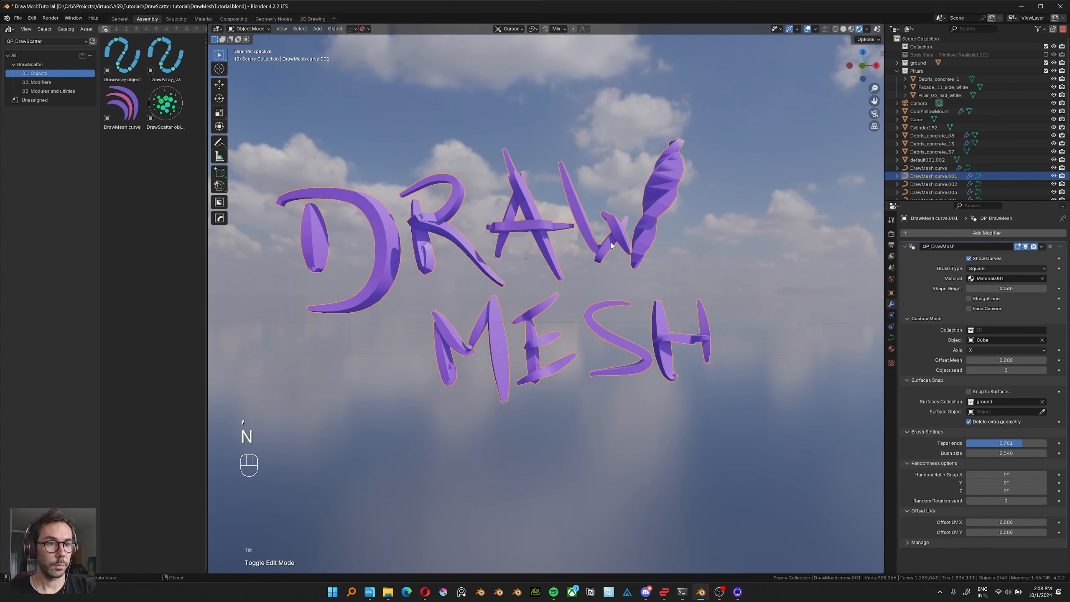
Turn on the Straight Line option for the lettering, inspect the straightened strokes, and turn it off again.
mouse_move(651, 274)
middle_mouse_down()
mouse_move(701, 215)
mouse_move(605, 306)
middle_mouse_up()
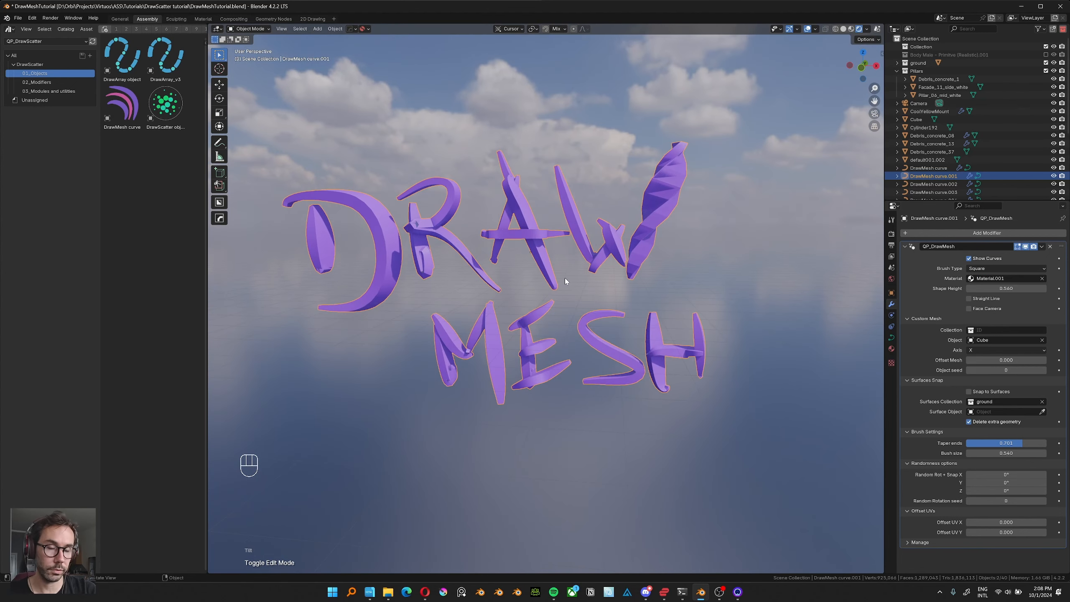
mouse_move(492, 293)
middle_mouse_down("shift")
mouse_move(512, 301)
mouse_move(505, 310)
middle_mouse_up("shift")
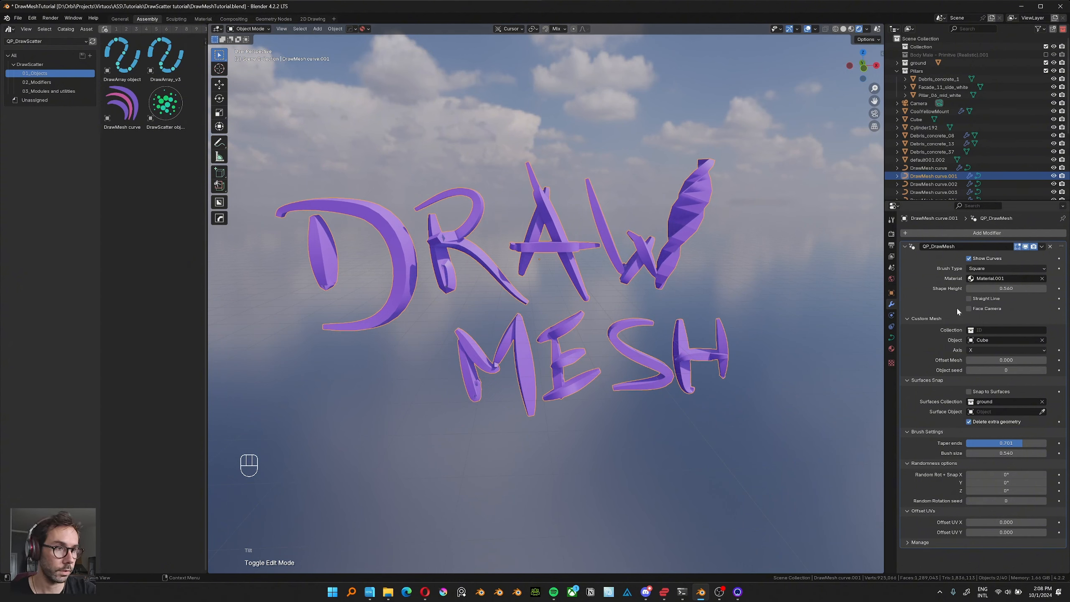
left_click(969, 298)
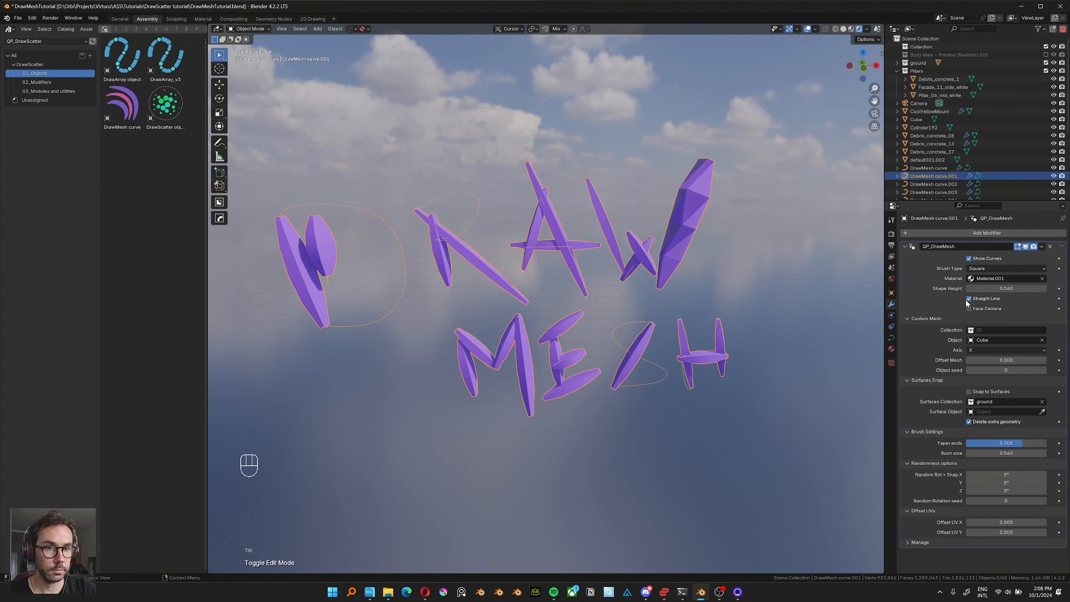
middle_click_drag(503, 330, 372, 239)
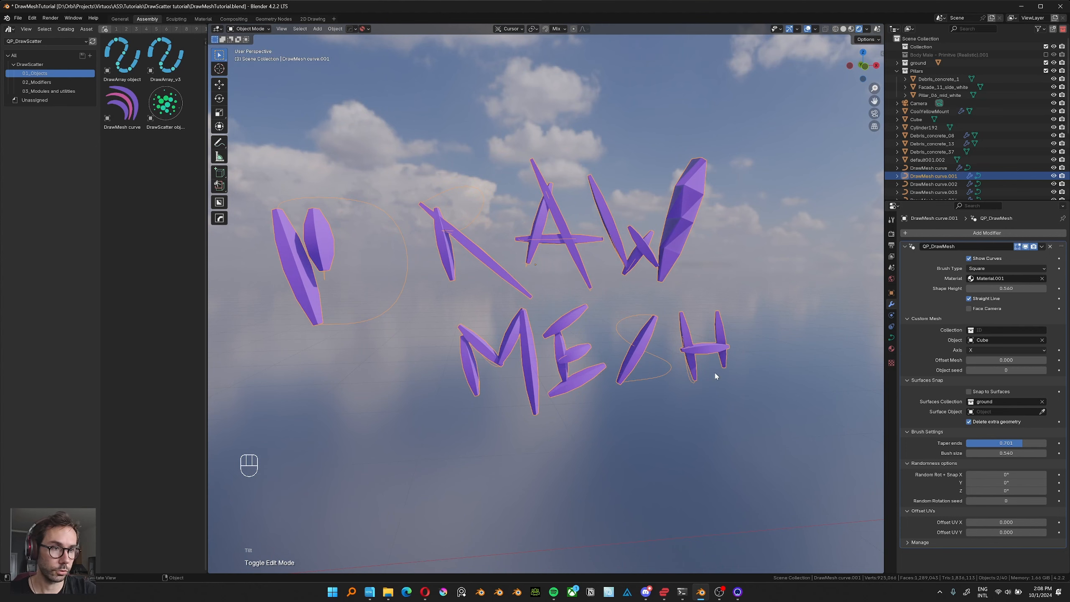
middle_click_drag(616, 362, 706, 351)
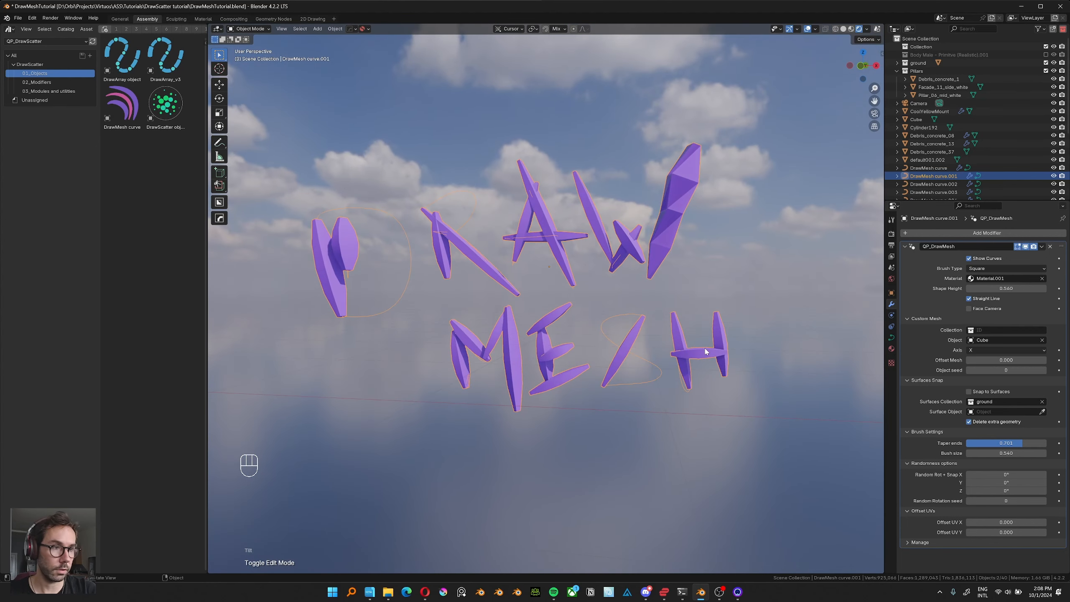
left_click(968, 299)
Select the white DrawMesh curve and move it freely, raising it about 3.2 m.
middle_click_drag(637, 349, 478, 401, "shift")
middle_click_drag(478, 359, 497, 388)
middle_click_drag(514, 290, 432, 378, "shift")
left_click(507, 306)
middle_click_drag(497, 270, 512, 343)
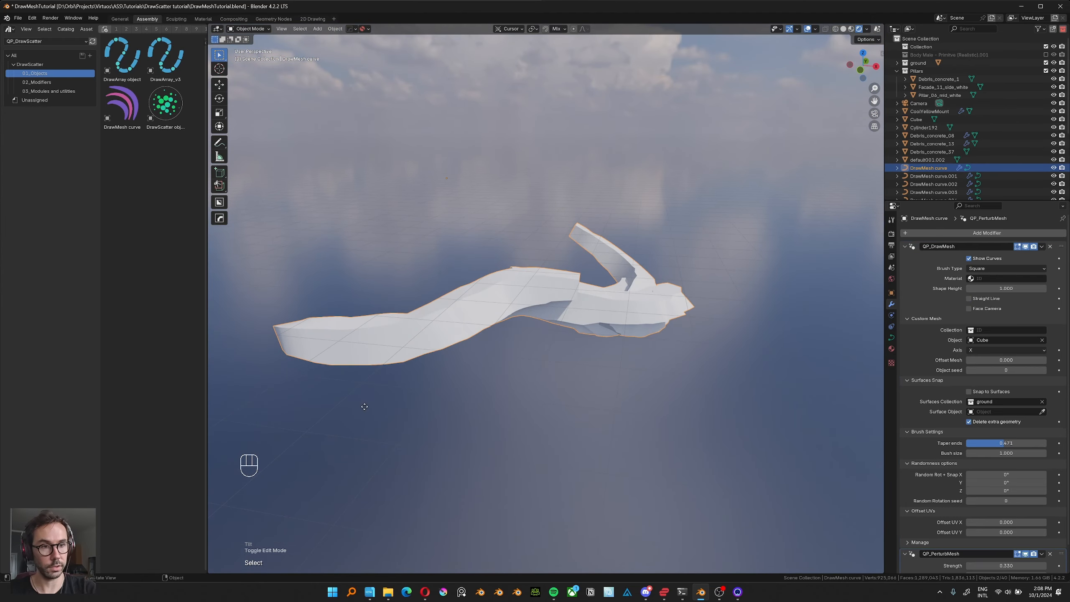
key("g")
left_click(395, 261)
middle_click_drag(549, 235, 548, 372)
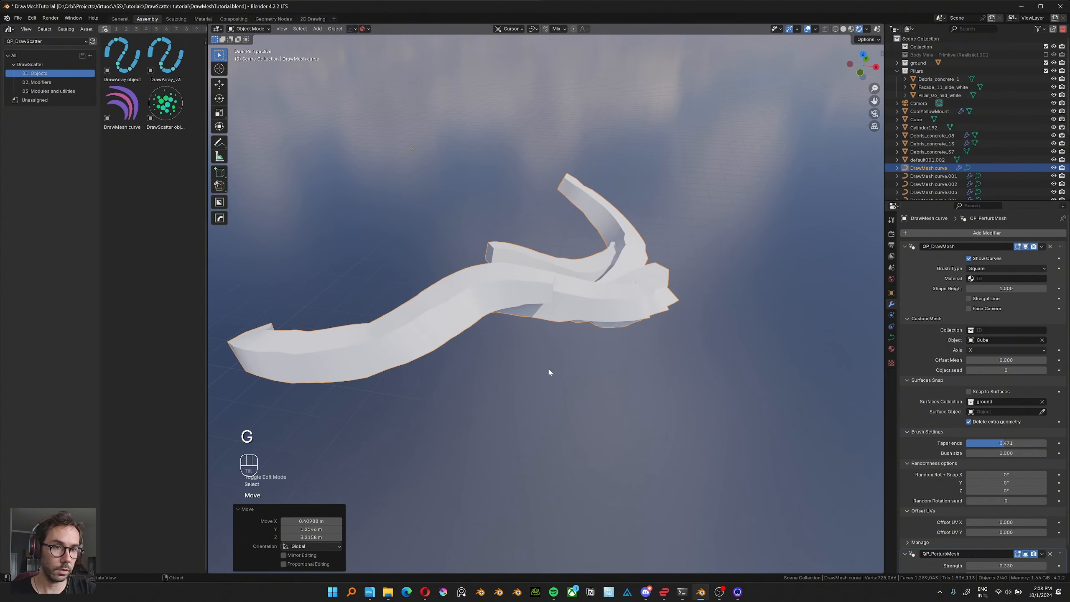
Hide the QP_PerturbMesh modifier's effect in the viewport, compare the smooth strokes, and show the effect again.
scroll(924, 404, "down", 2)
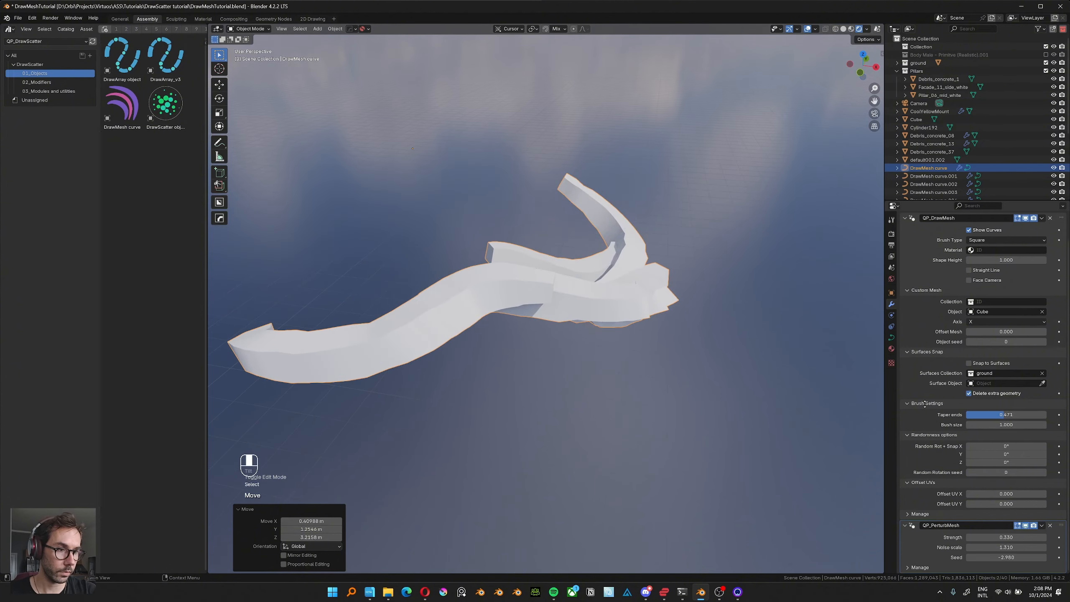
middle_click_drag(539, 332, 532, 271, "ctrl")
left_click(1025, 525)
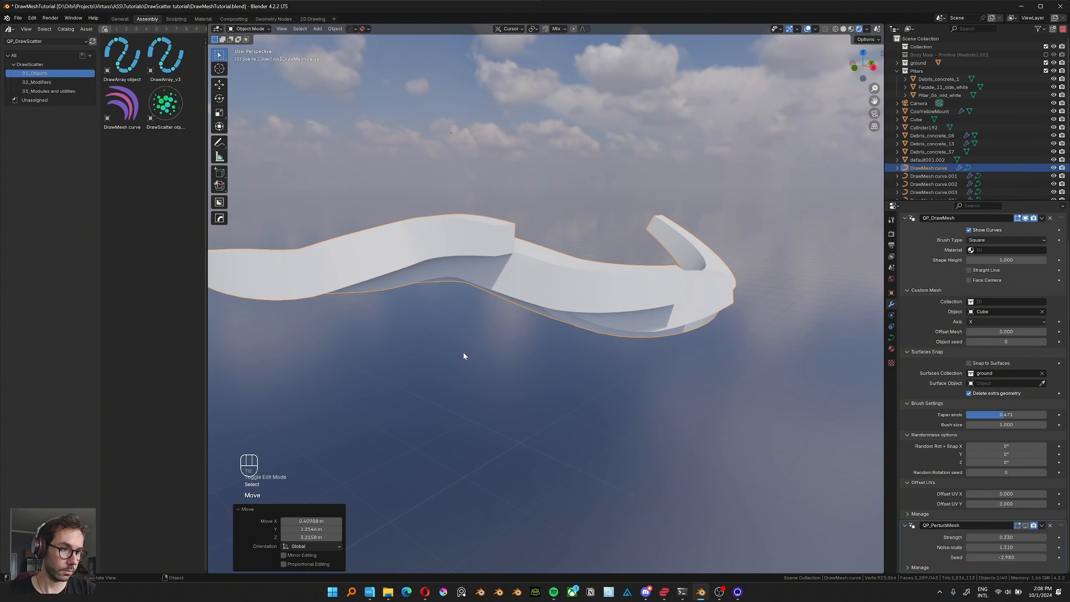
middle_click_drag(463, 353, 654, 328)
middle_click_drag(656, 279, 609, 303, "shift")
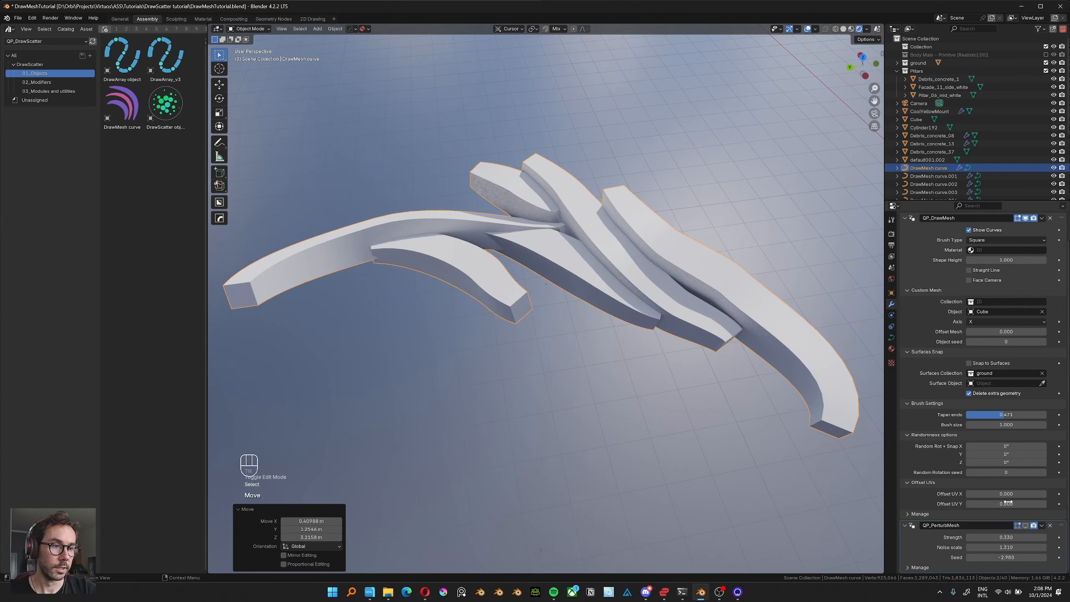
left_click(1025, 525)
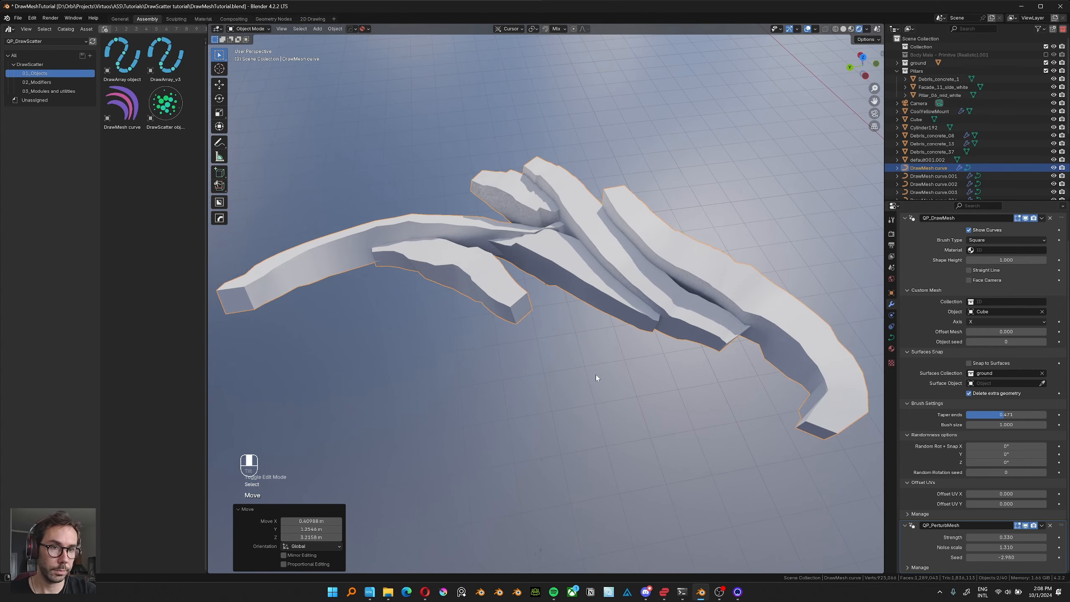
Set the QP_PerturbMesh strength to 0.400 and its noise scale to 0.280.
middle_click_drag(595, 378, 473, 220)
middle_click_drag(520, 252, 608, 271)
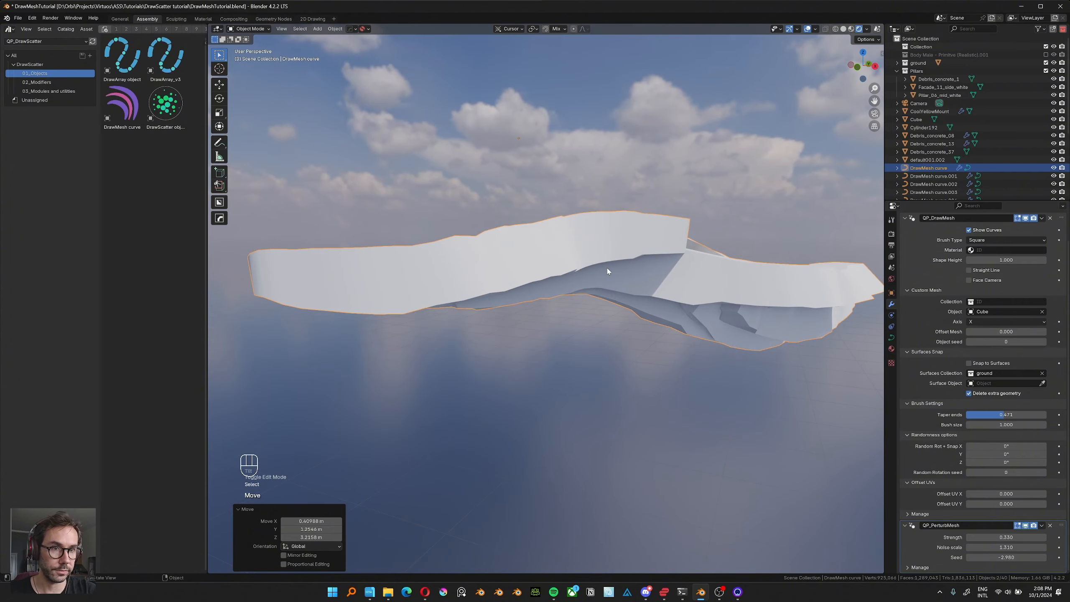
left_click_drag(1005, 538, 964, 541)
middle_click_drag(638, 306, 812, 437)
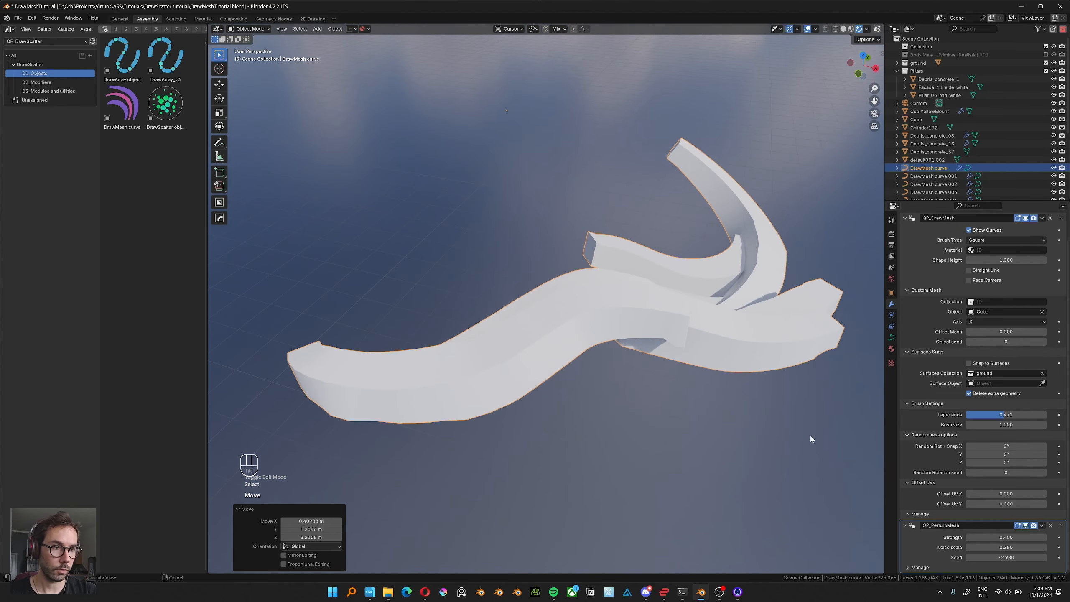
Set the QP_PerturbMesh noise scale to 1.020 and the seed to -14.990 on the white curve.
left_click_drag(988, 549, 1058, 543)
middle_click_drag(764, 383, 813, 378)
left_click_drag(995, 559, 958, 547)
middle_click_drag(821, 459, 828, 436)
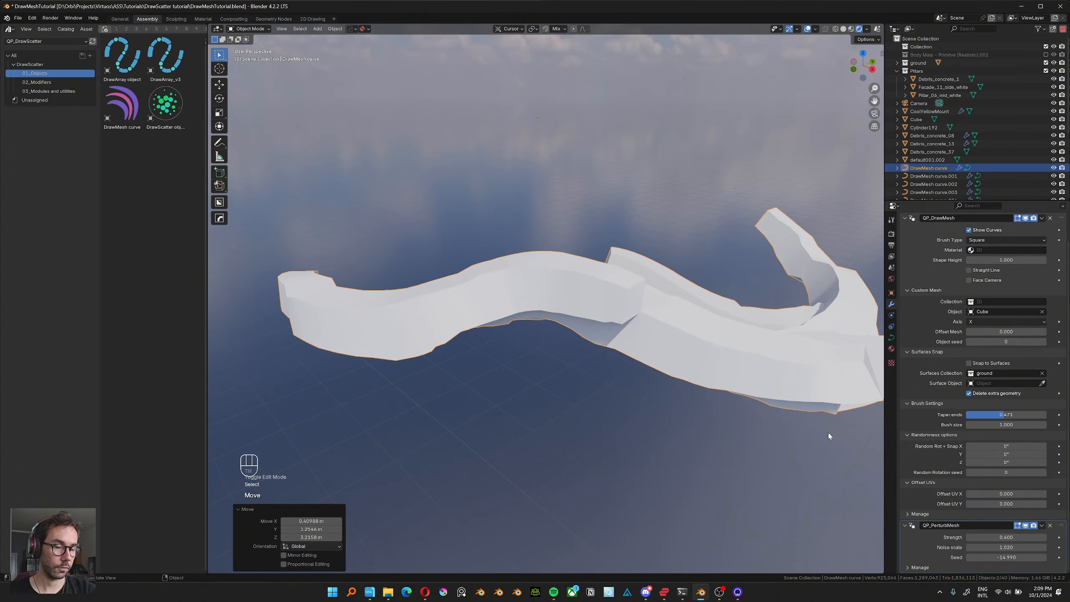
Switch the white curve's DrawMesh brush type to Round, inspect the shape, and change it to Ribbon.
scroll(974, 250, "up", 3)
left_click(982, 265)
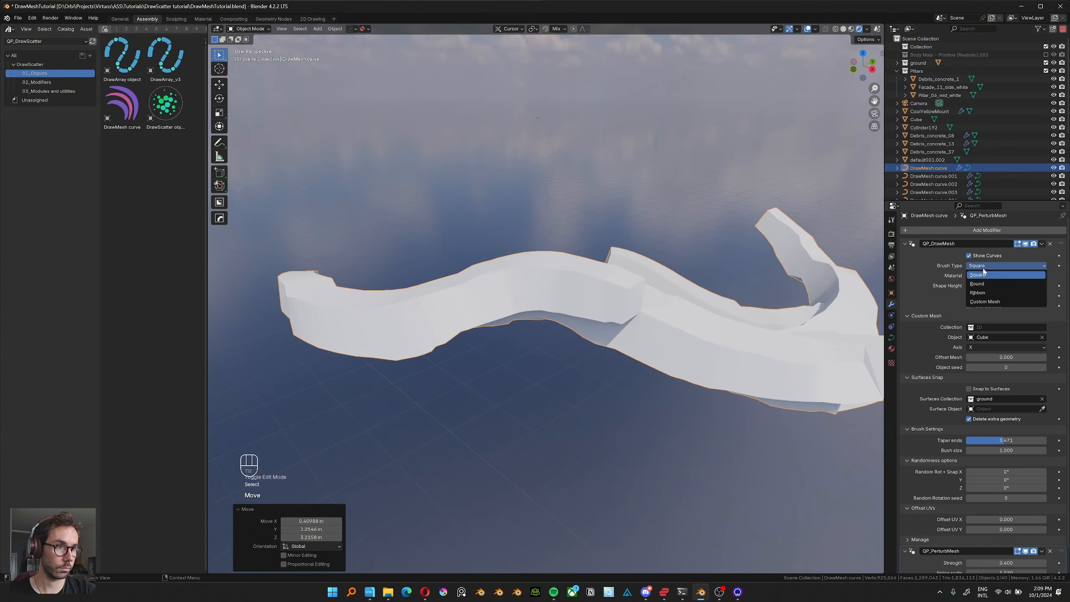
left_click(981, 284)
mouse_move(699, 343)
middle_mouse_down()
mouse_move(690, 324)
mouse_move(684, 363)
mouse_move(690, 329)
middle_mouse_up()
mouse_move(690, 329)
middle_mouse_down()
mouse_move(714, 312)
mouse_move(671, 352)
mouse_move(690, 374)
mouse_move(684, 340)
middle_mouse_up()
left_click(992, 265)
left_click(981, 295)
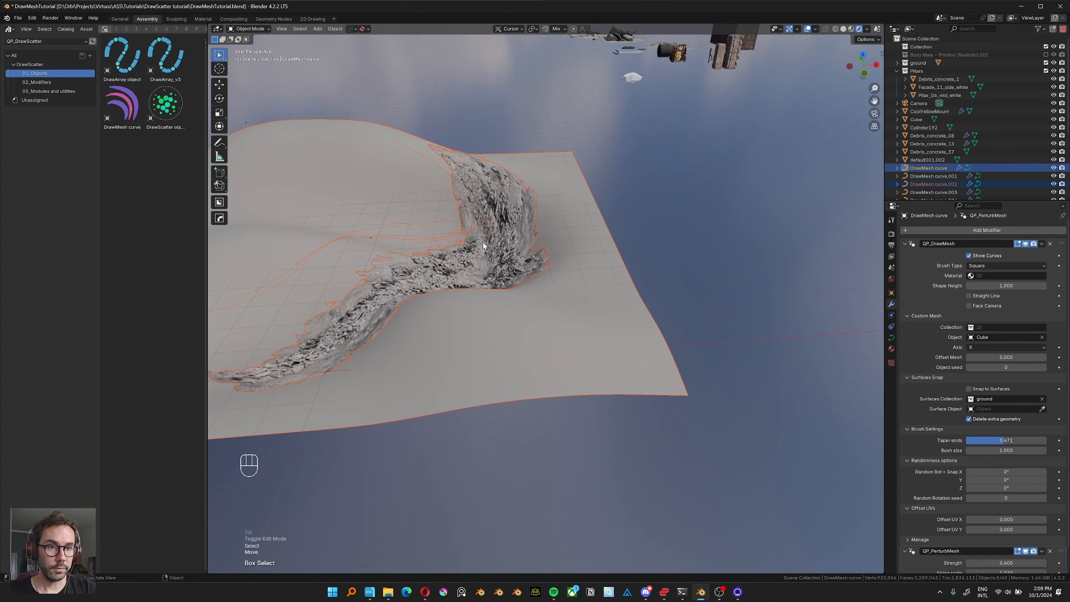
Select the debris curve on the ground and examine its Custom Mesh brush setting and source object.
middle_click_drag(483, 245, 509, 294, "shift")
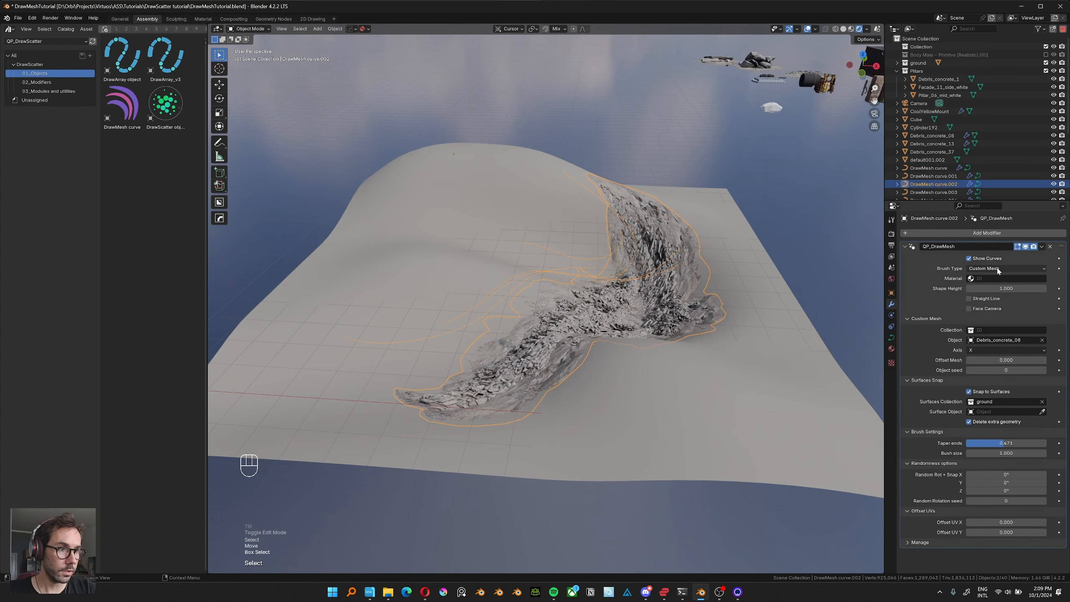
left_click(998, 269)
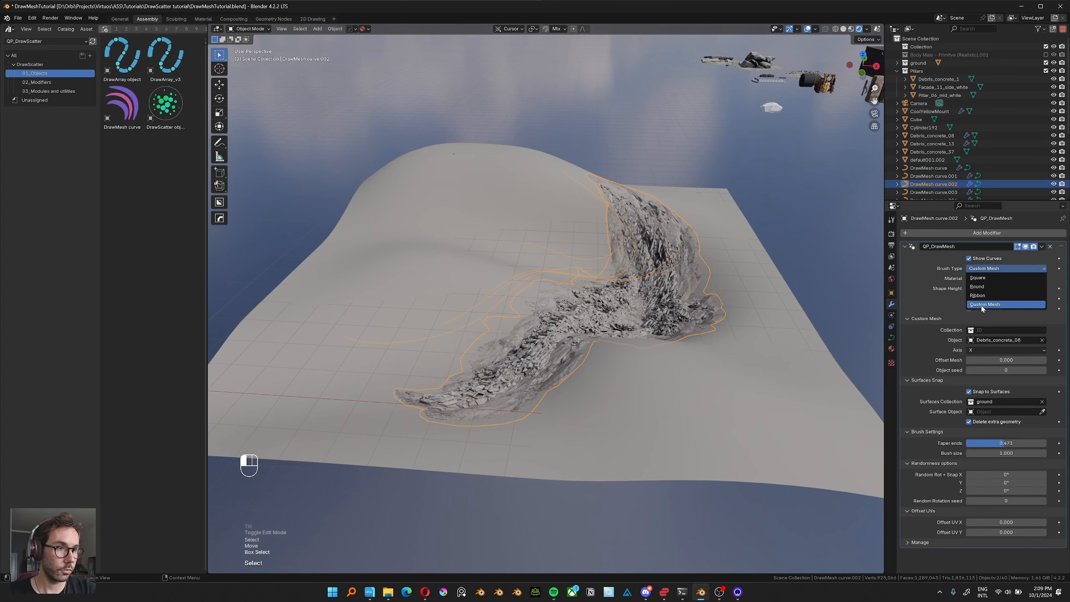
left_click(905, 299)
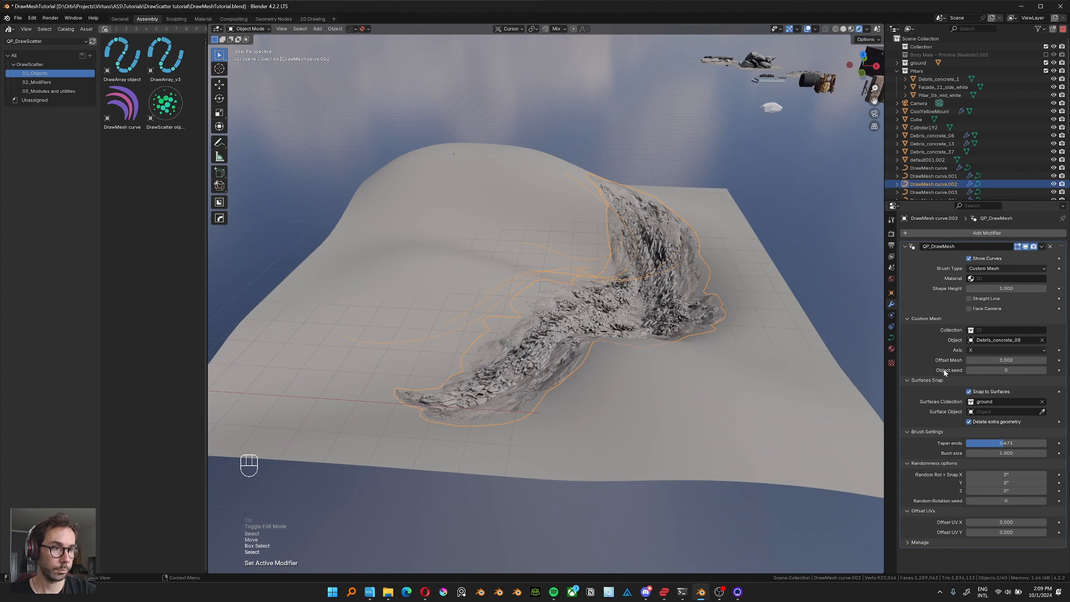
middle_click_drag(707, 278, 706, 271)
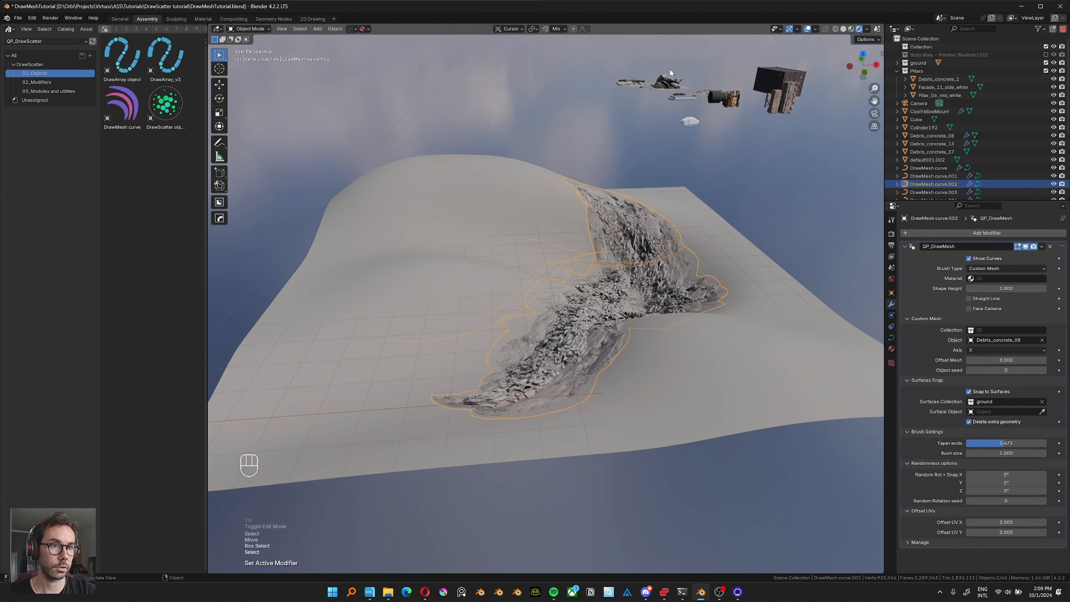
left_click_drag(656, 113, 621, 124)
left_click(640, 255)
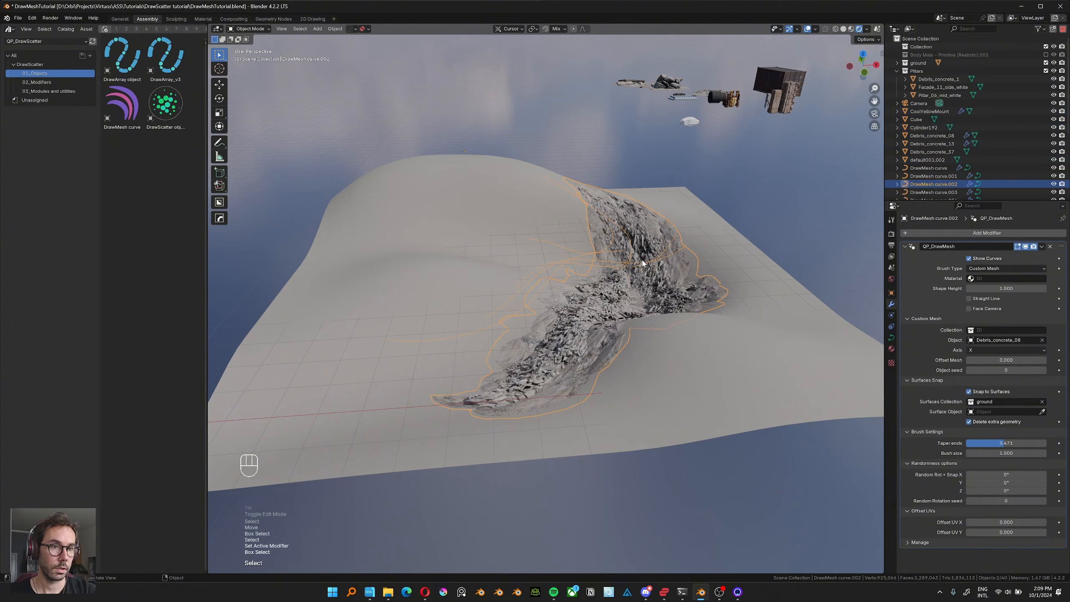
Turn off Snap to Surfaces for the debris curve and delete all its existing strokes in Edit Mode.
middle_click_drag(642, 264, 620, 308)
middle_click_drag(620, 306, 627, 310, "shift")
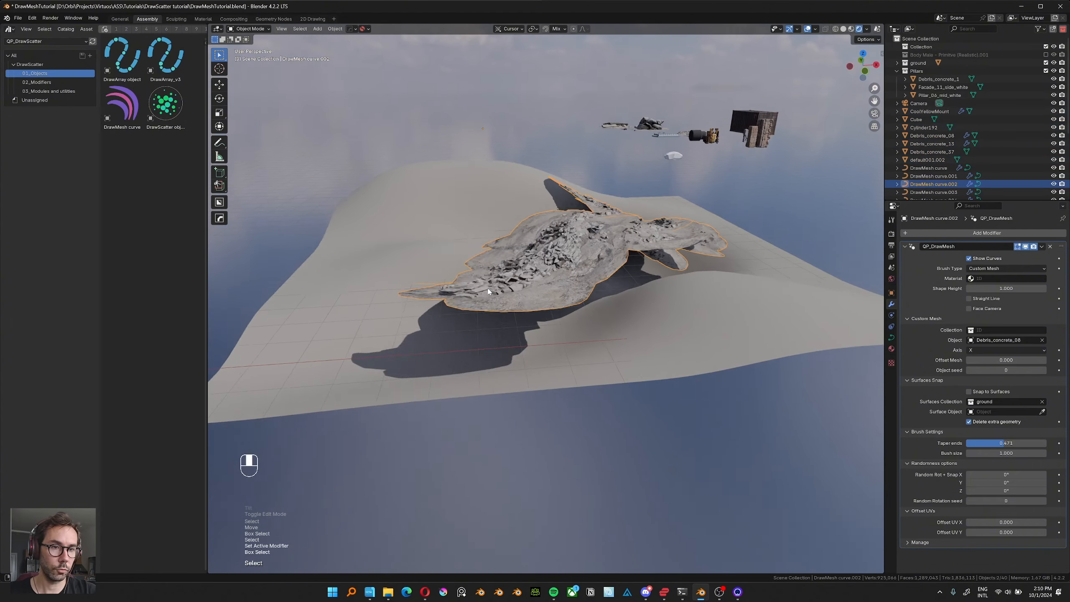
middle_click_drag(600, 249, 576, 234, "ctrl")
key("Tab")
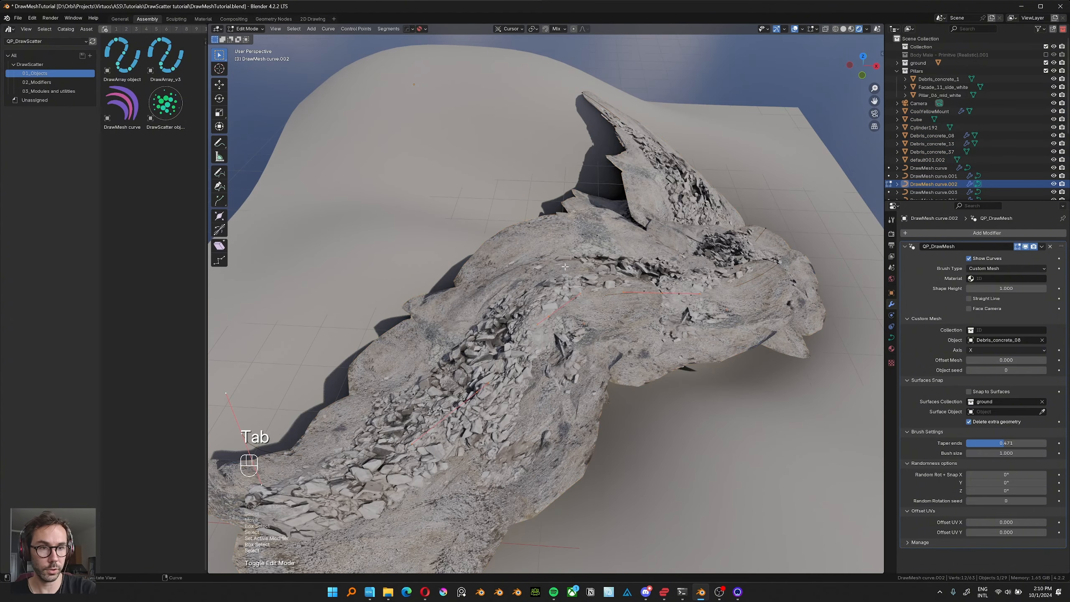
key("a")
key("z")
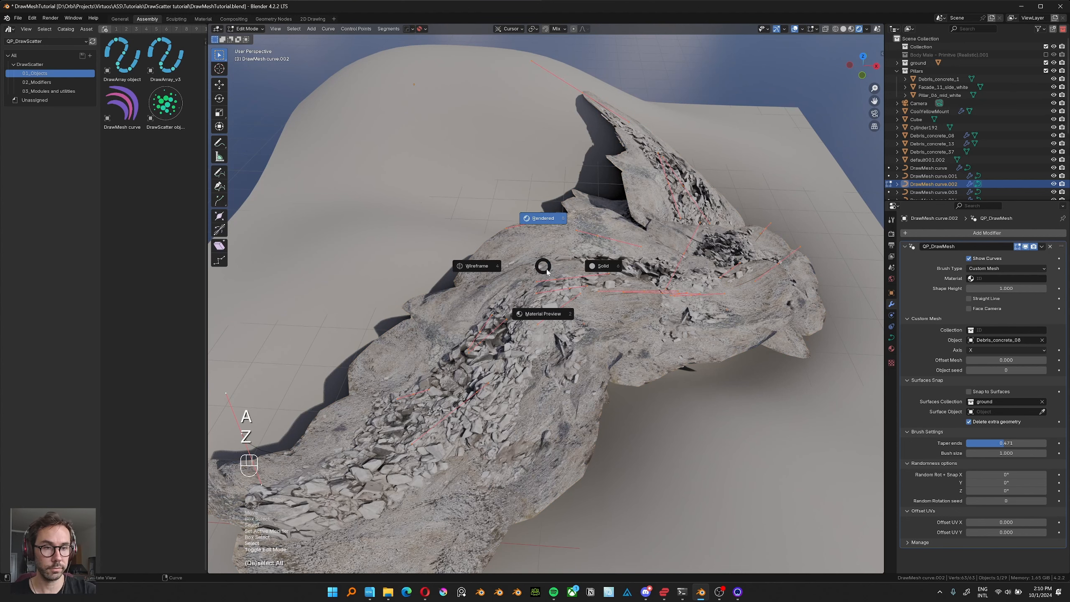
key("x")
left_click(510, 218)
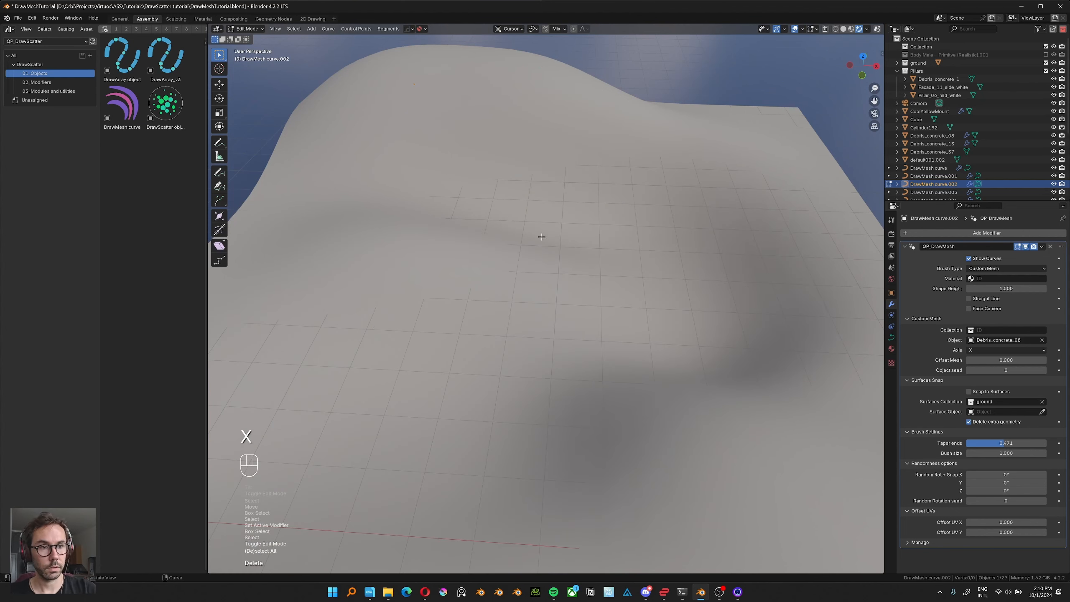
middle_click_drag(509, 218, 492, 250)
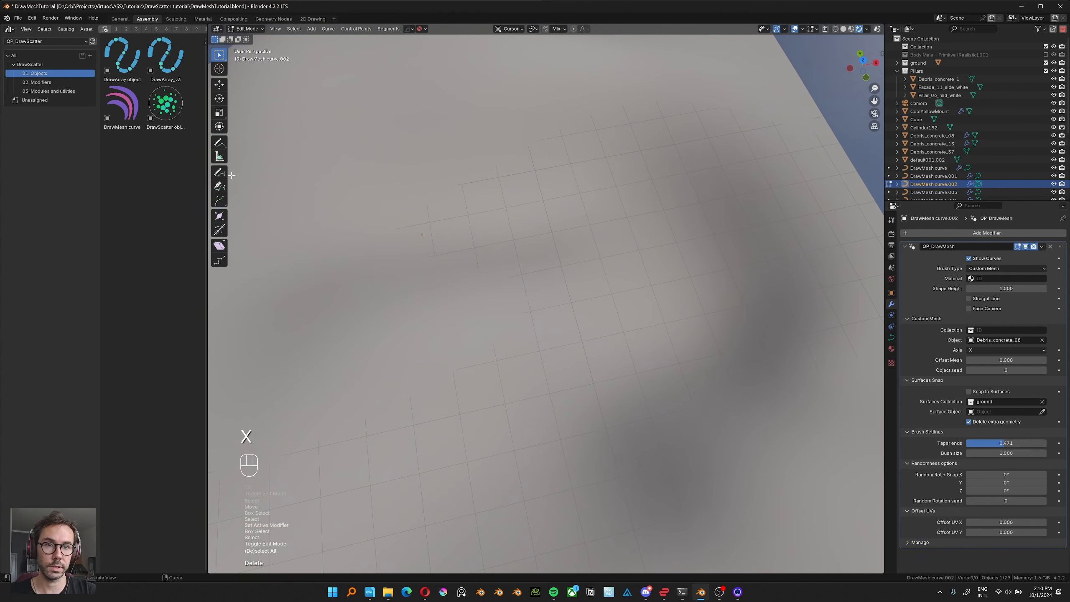
Draw a debris stroke across the ground with the Draw tool and place the 3D cursor on the hilltop.
left_click(220, 173)
middle_click_drag(396, 127, 434, 236)
left_click_drag(516, 310, 504, 340)
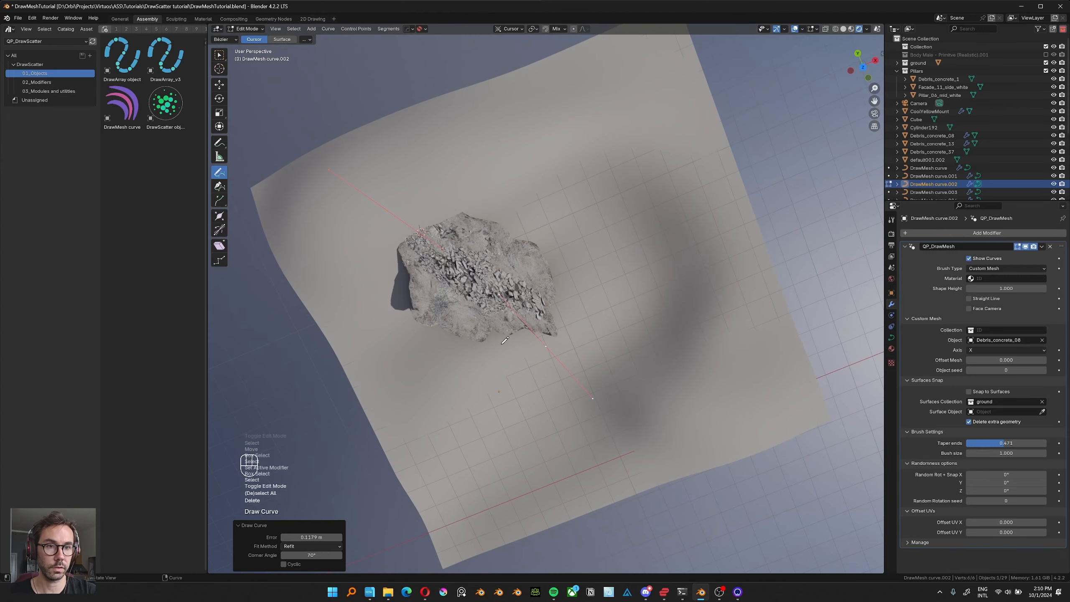
middle_click_drag(463, 327, 446, 304)
right_click(437, 118, "shift")
right_click(446, 111, "shift")
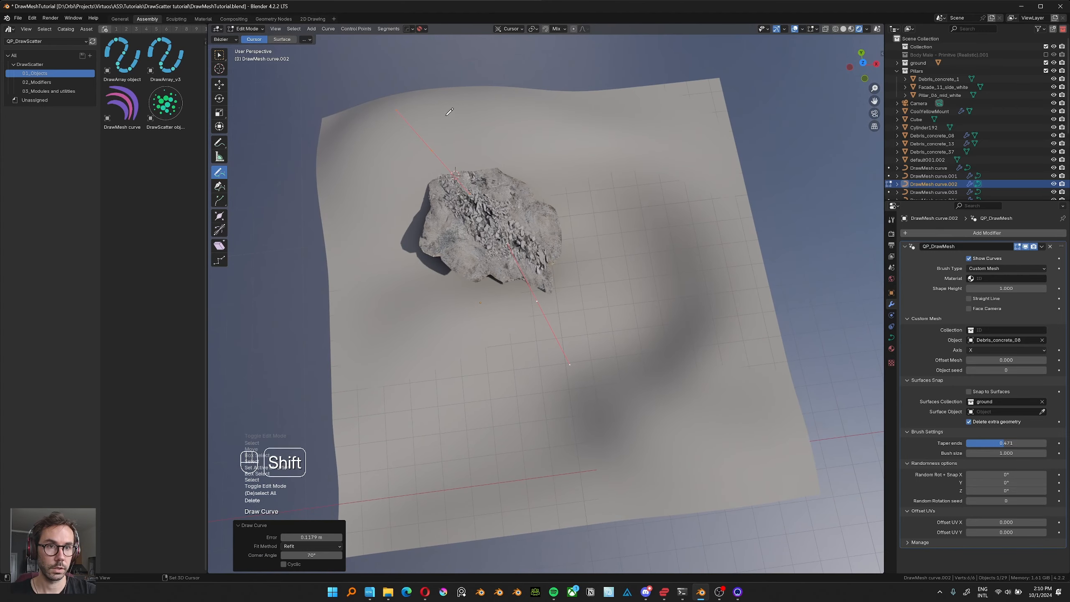
Draw more debris strokes across the hill at the 3D cursor's depth and inspect them from the side.
middle_click_drag(440, 138, 477, 169)
left_click_drag(365, 215, 551, 228)
mouse_move(552, 227)
middle_mouse_down()
mouse_move(516, 196)
mouse_move(512, 204)
middle_mouse_up()
middle_click_drag(424, 167, 446, 226, "shift")
middle_click_drag(447, 225, 598, 253, "ctrl")
mouse_move(598, 253)
middle_mouse_down()
mouse_move(662, 204)
mouse_move(607, 249)
middle_mouse_up()
middle_click_drag(573, 166, 495, 246, "ctrl")
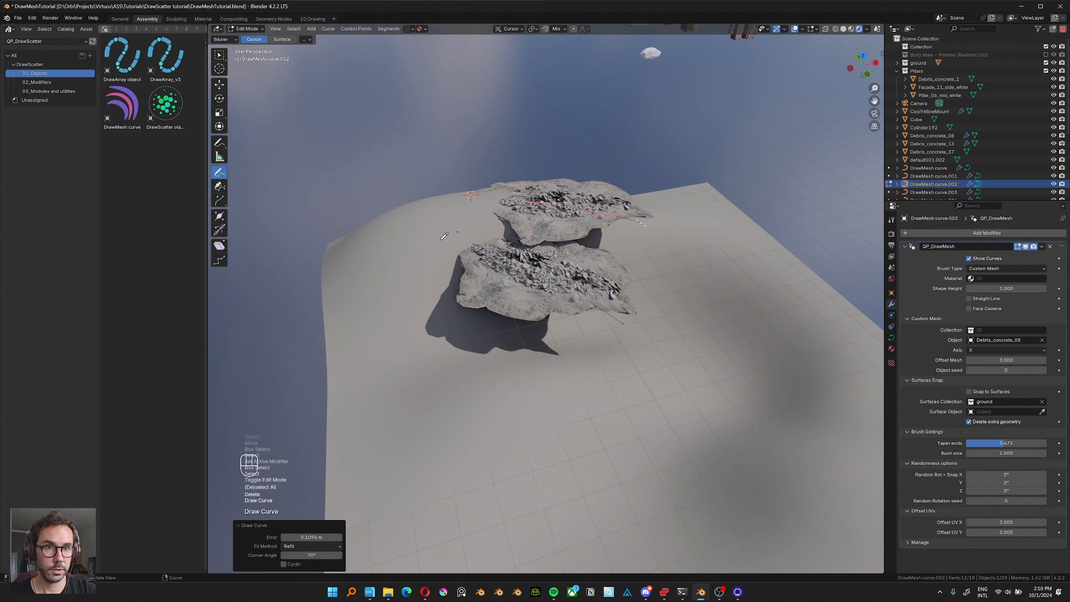
Turn on Snap to Surfaces for the debris curve and draw further strokes over the hill.
left_click(969, 391)
mouse_move(530, 285)
middle_mouse_down()
mouse_move(549, 283)
mouse_move(470, 242)
middle_mouse_up()
left_click_drag(525, 209, 620, 254)
left_click_drag(567, 278, 601, 329)
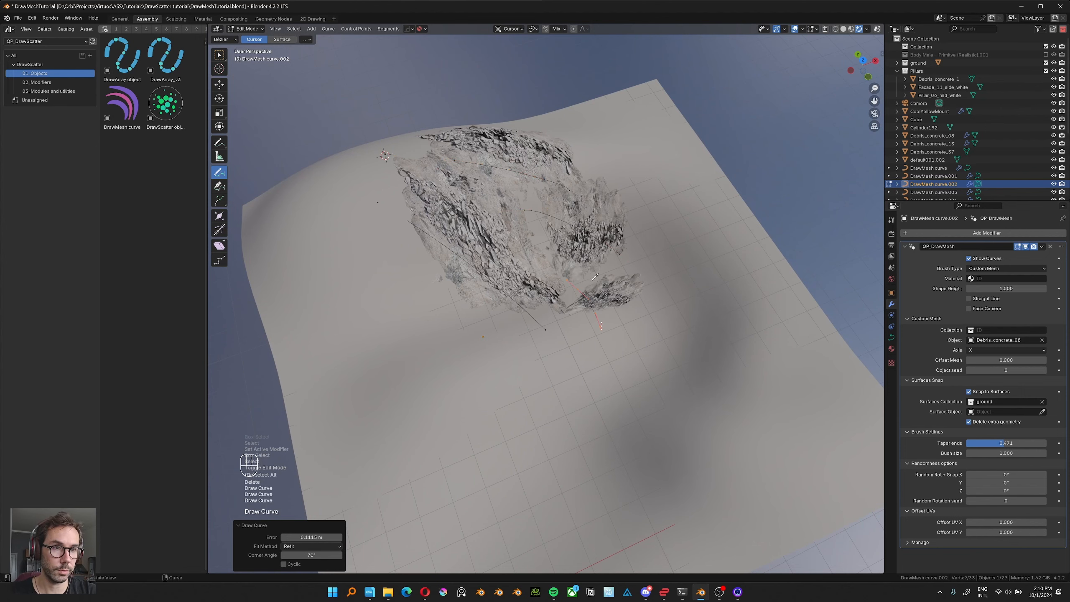
Draw additional debris strokes down the slope and on the lower ground, undoing an unwanted one.
middle_click_drag(591, 281, 621, 249)
key("ctrl+z")
middle_click_drag(592, 310, 583, 319)
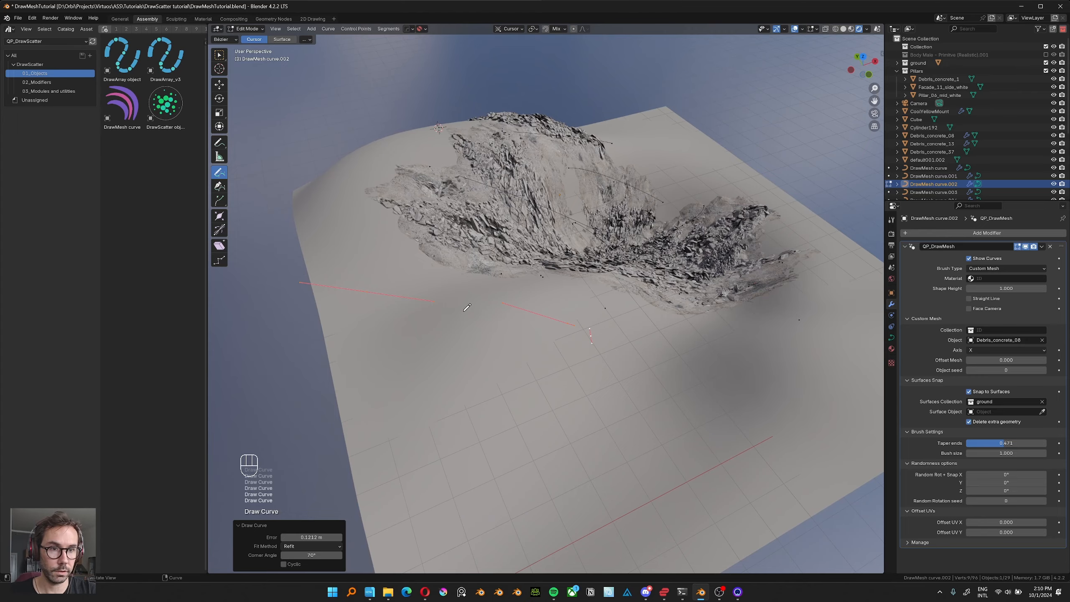
mouse_move(464, 334)
middle_mouse_down()
mouse_move(456, 371)
mouse_move(480, 333)
middle_mouse_up()
left_click_drag(342, 307, 549, 461)
mouse_move(547, 379)
middle_mouse_down()
mouse_move(558, 308)
mouse_move(556, 350)
middle_mouse_up()
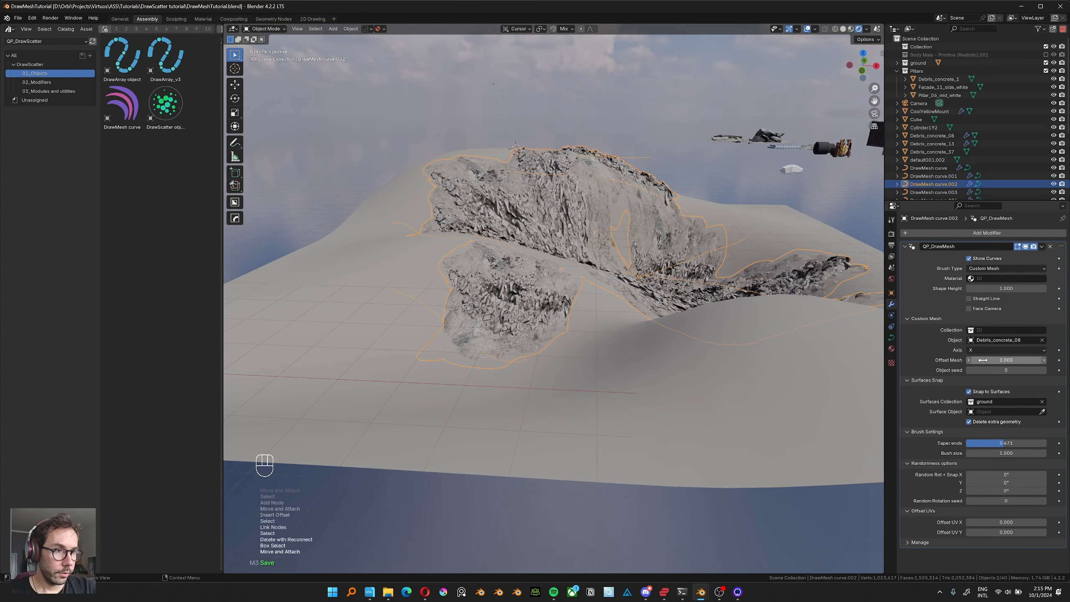
Try a mesh offset of -0.190, replace the custom mesh object with Debris_concrete_13, and set the offset to -0.080.
left_click_drag(987, 358, 987, 362)
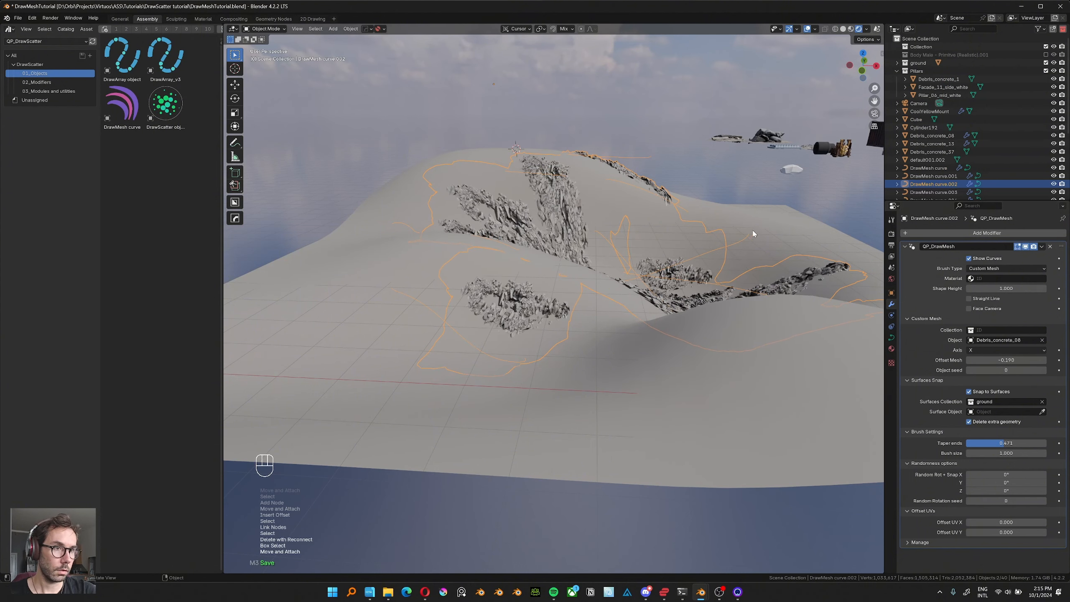
left_click(1041, 340)
left_click(1041, 340)
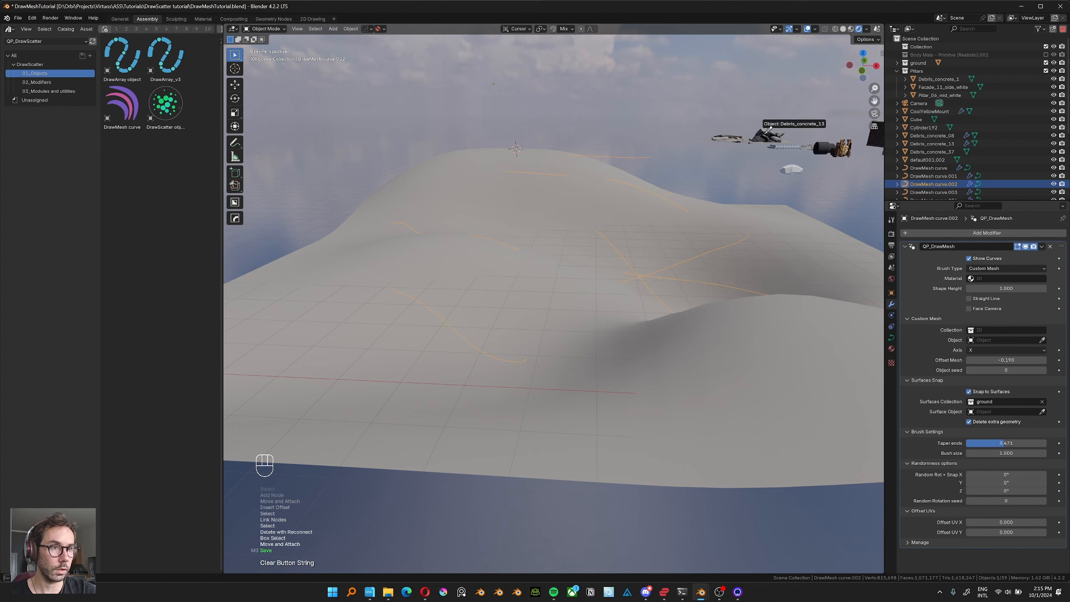
left_click(595, 308)
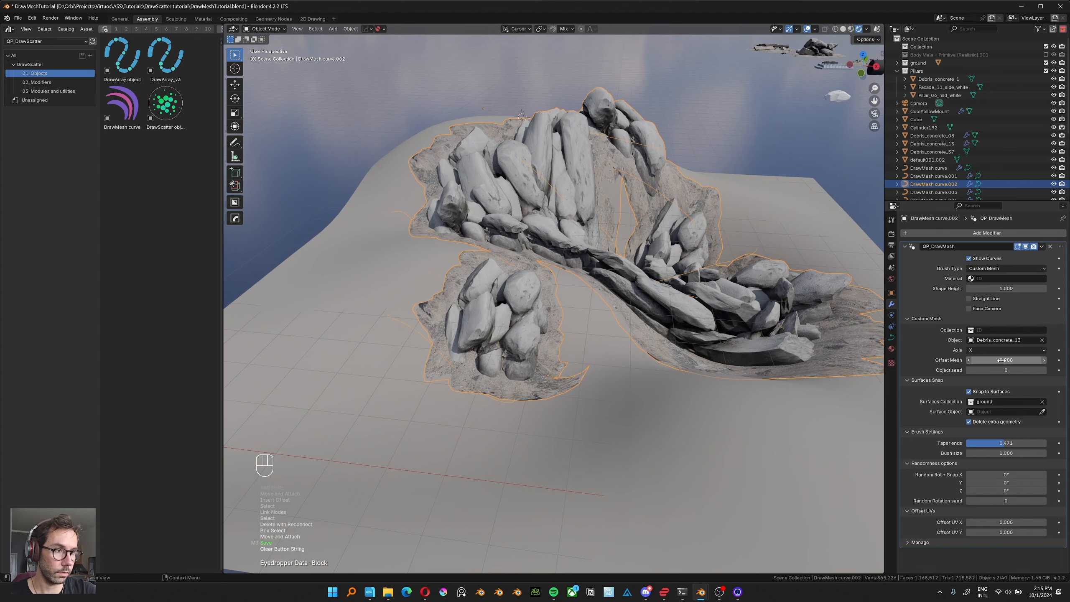
left_click_drag(1006, 360, 996, 359)
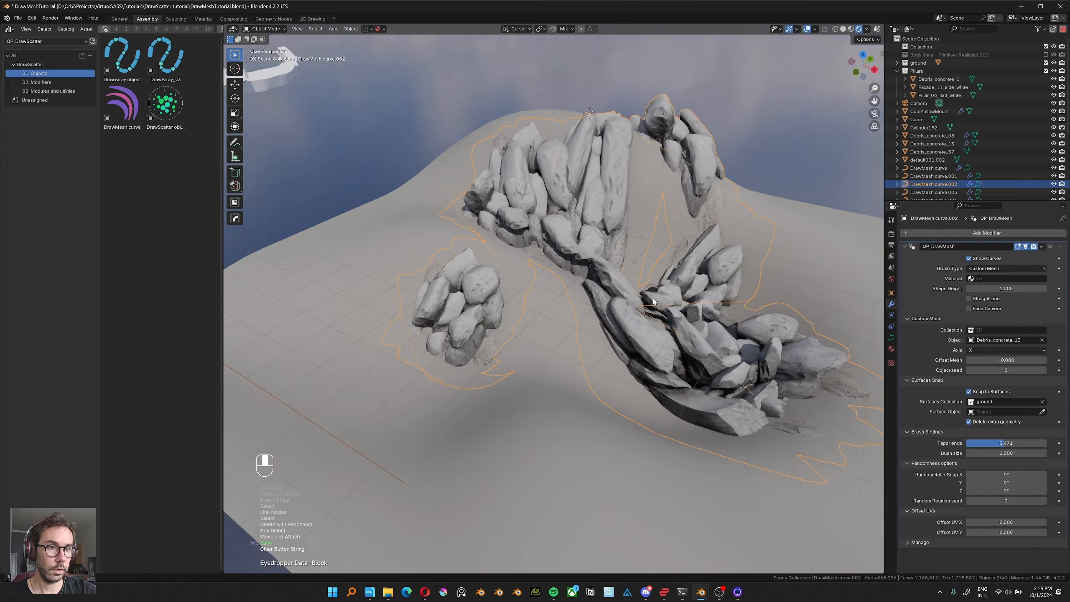
Delete all strokes of the debris curve in Edit Mode and turn off Snap to Surfaces.
mouse_move(653, 301)
middle_mouse_down()
mouse_move(683, 253)
mouse_move(655, 299)
middle_mouse_up()
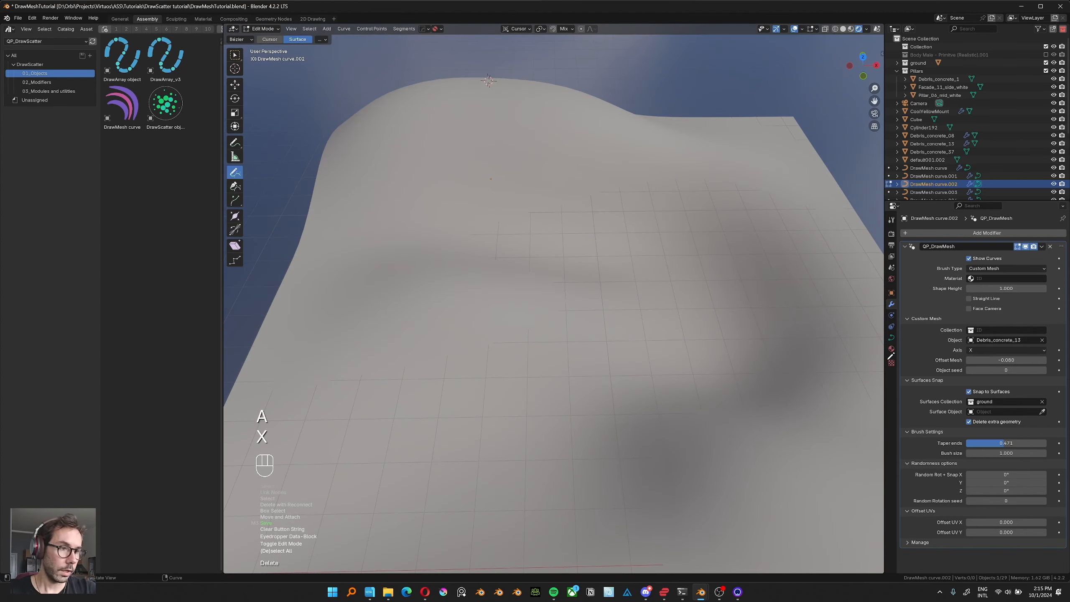
middle_click_drag(595, 283, 836, 392, "ctrl")
scroll(532, 292, "down", 5)
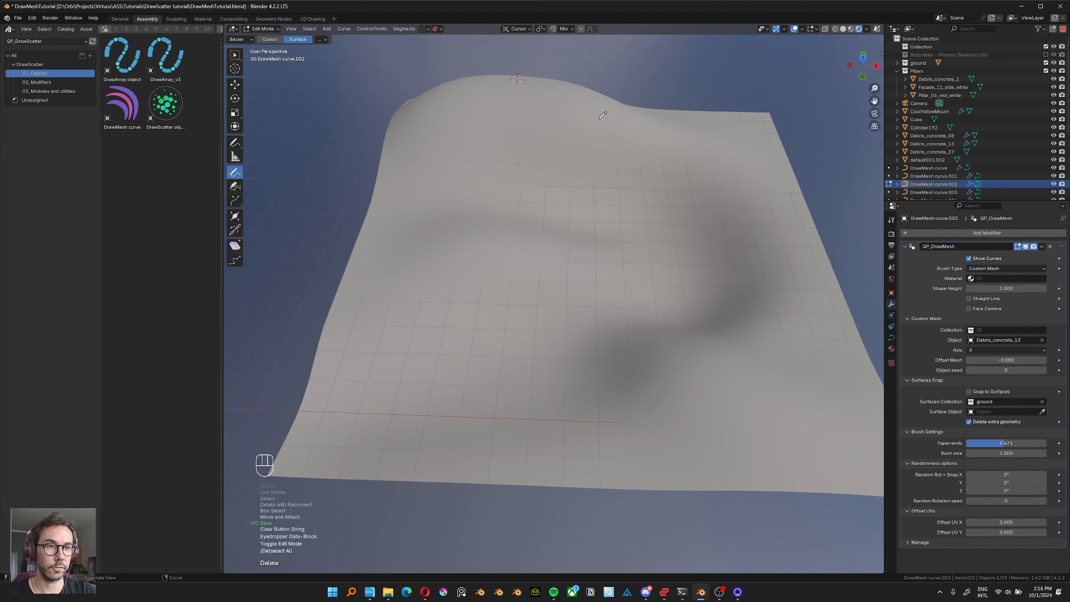
Draw several rock strokes over the hilltop and down its slope with Cursor depth and Snap to Surfaces on.
left_click_drag(544, 127, 665, 139)
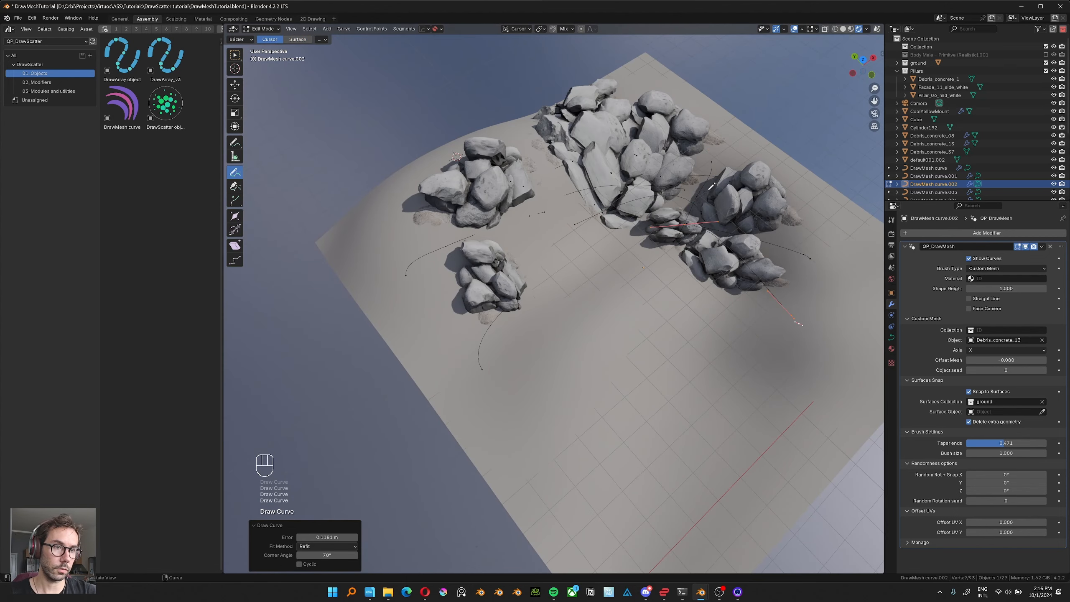
left_click_drag(711, 186, 765, 321)
left_click_drag(775, 212, 585, 162)
left_click_drag(703, 146, 501, 133)
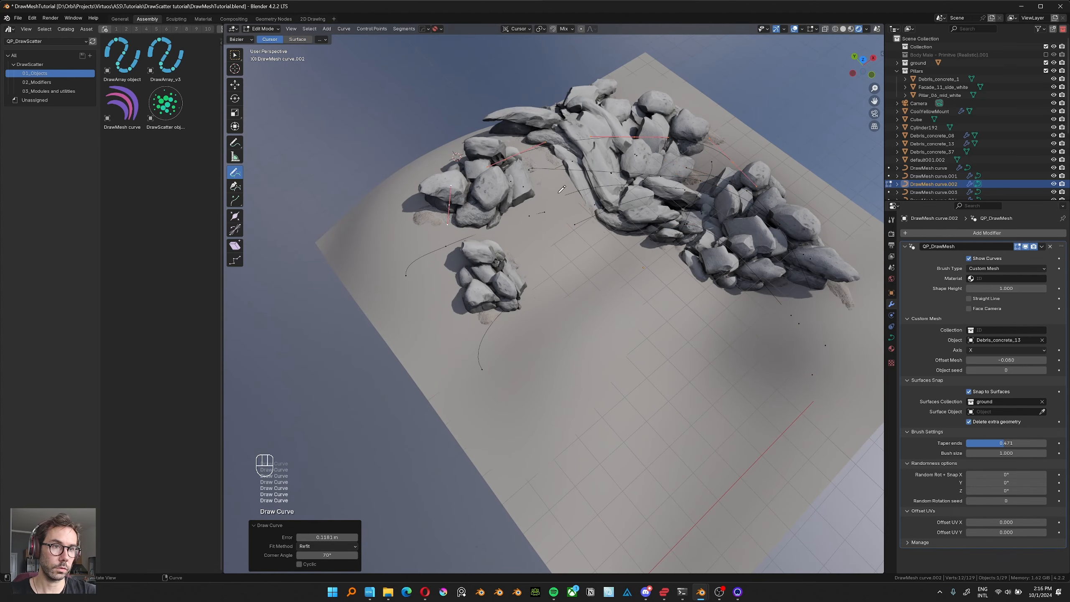
middle_click_drag(632, 237, 522, 212)
Try adding rock strokes across the open lower ground and undo them.
left_click_drag(566, 315, 516, 336)
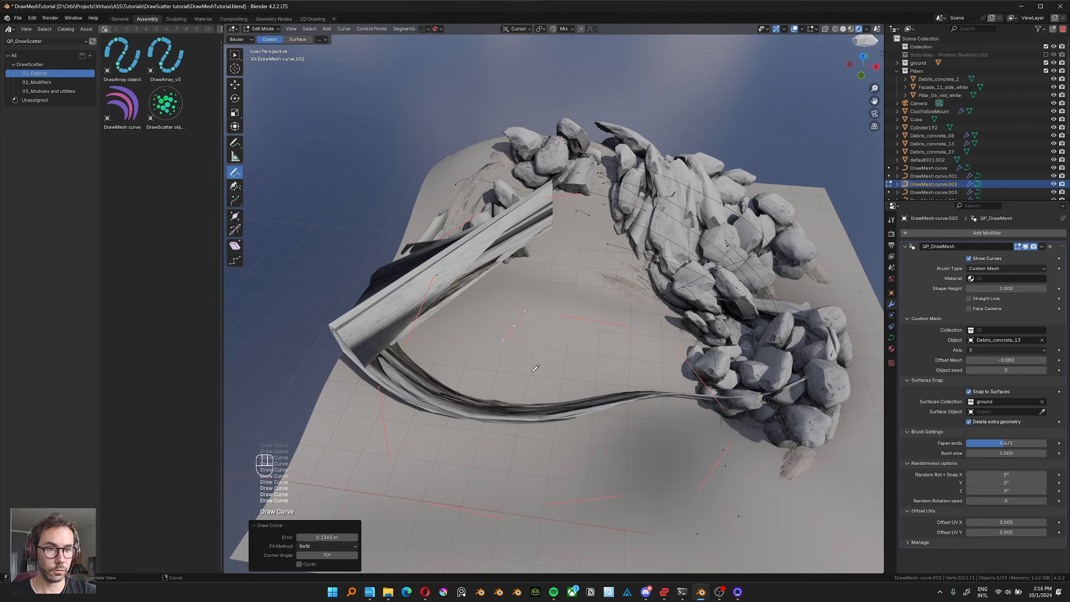
mouse_move(483, 421)
middle_mouse_down()
mouse_move(484, 364)
mouse_move(497, 393)
middle_mouse_up()
key("ctrl+z")
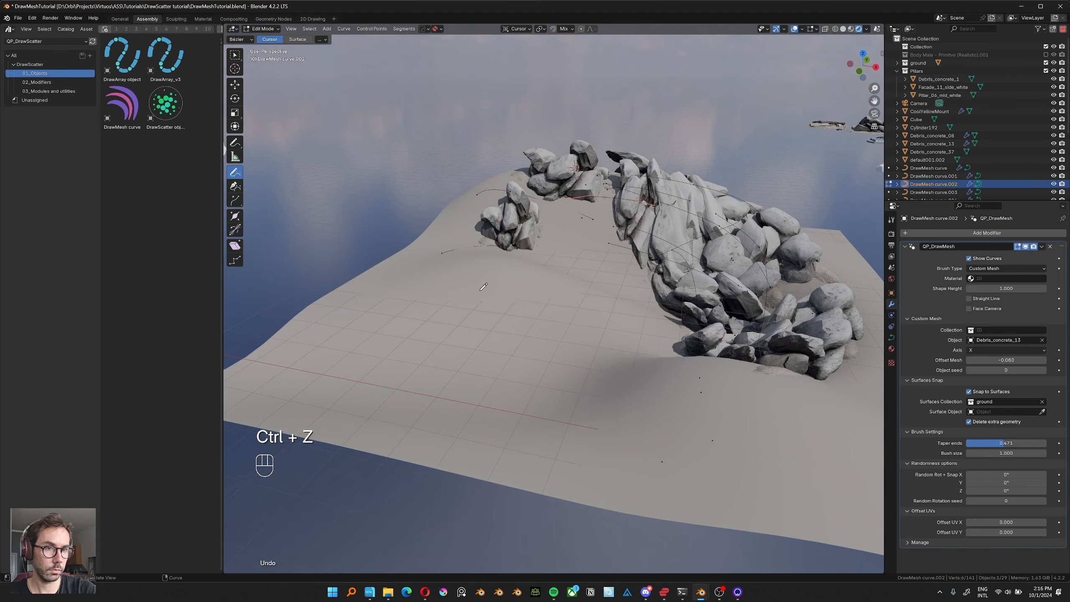
left_click_drag(400, 300, 395, 365)
middle_click_drag(395, 365, 496, 413)
key("ctrl+z")
Draw looping rock strokes around the hill, turn off Snap to Surfaces to compare their shape, and undo the changes.
mouse_move(502, 254)
left_mouse_down()
mouse_move(489, 268)
mouse_move(535, 358)
left_mouse_up()
mouse_move(533, 364)
middle_mouse_down()
mouse_move(550, 316)
mouse_move(524, 373)
mouse_move(527, 276)
middle_mouse_up()
mouse_move(416, 205)
left_mouse_down()
mouse_move(513, 260)
mouse_move(589, 280)
left_mouse_up()
middle_click_drag(485, 339, 538, 332)
left_click(966, 392)
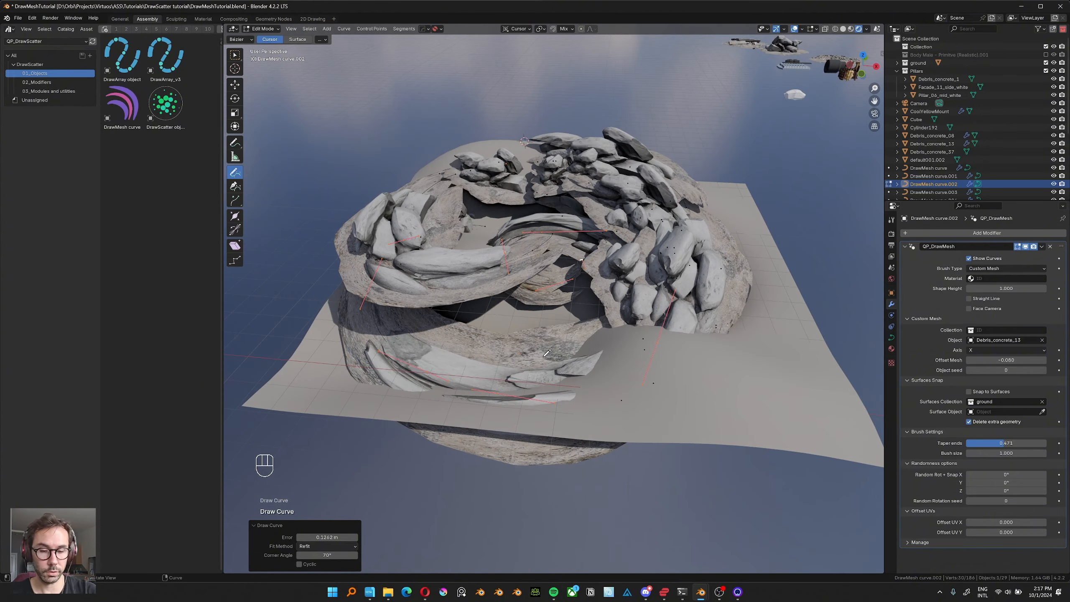
key("ctrl+z")
Leave Edit Mode and move the rock curve about 4.74 m along X, partly past the terrain's edge.
key("Tab")
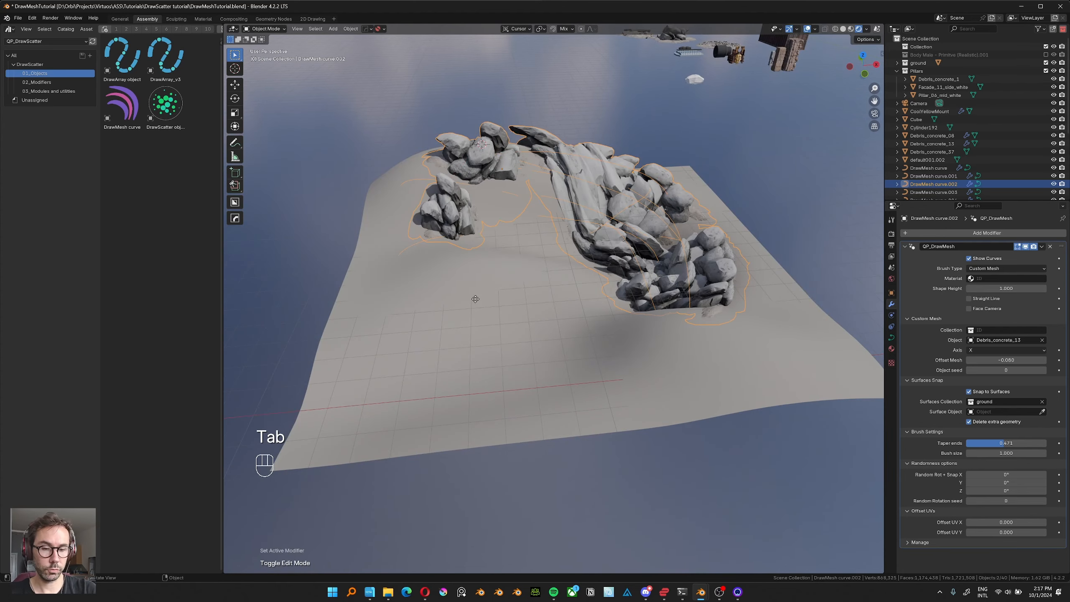
key("g")
left_click(624, 309)
middle_click_drag(623, 309, 849, 361)
Turn off Delete extra geometry for the rock curve, inspect the overhanging mesh, and turn the option on again.
left_click(968, 421)
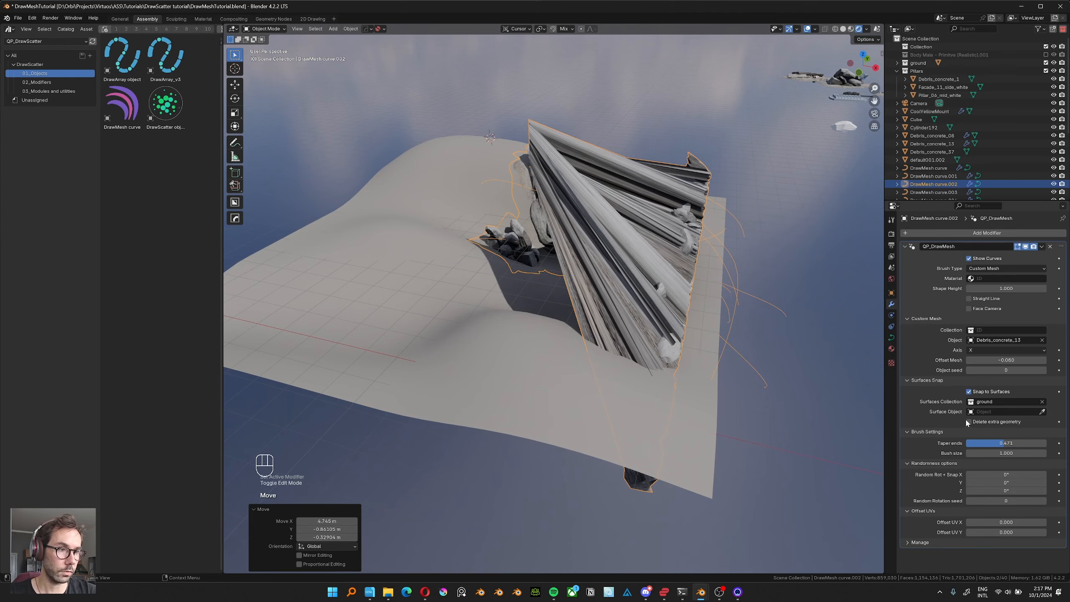
middle_click_drag(689, 393, 654, 330)
left_click(968, 422)
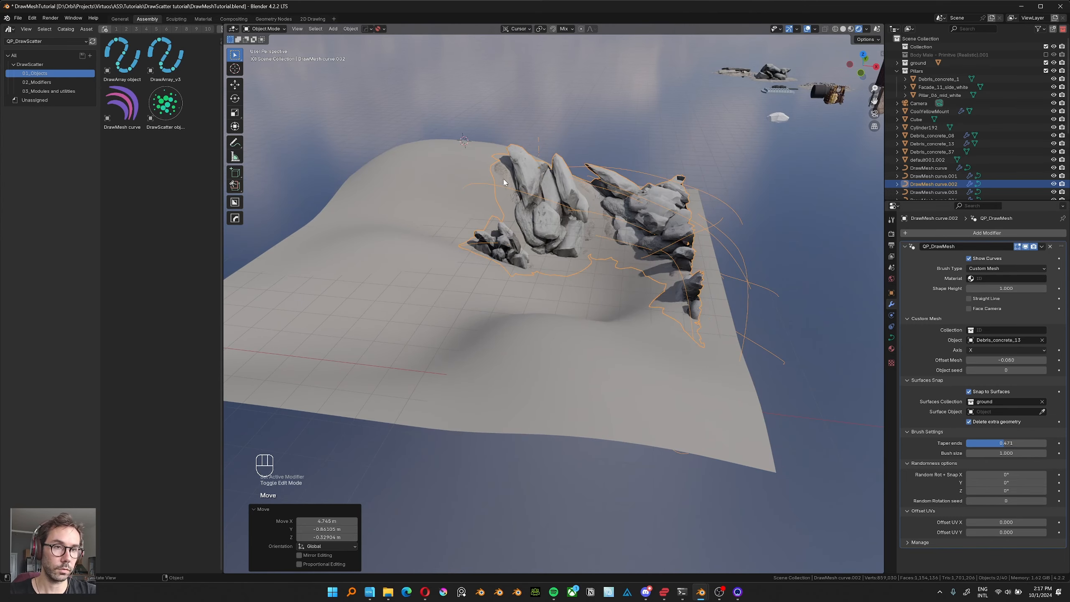
Move the rock curve back about 4.47 m along X, set its Taper ends to 0.000, and vary its brush size.
middle_click_drag(503, 182, 512, 184)
middle_click_drag(512, 183, 522, 202)
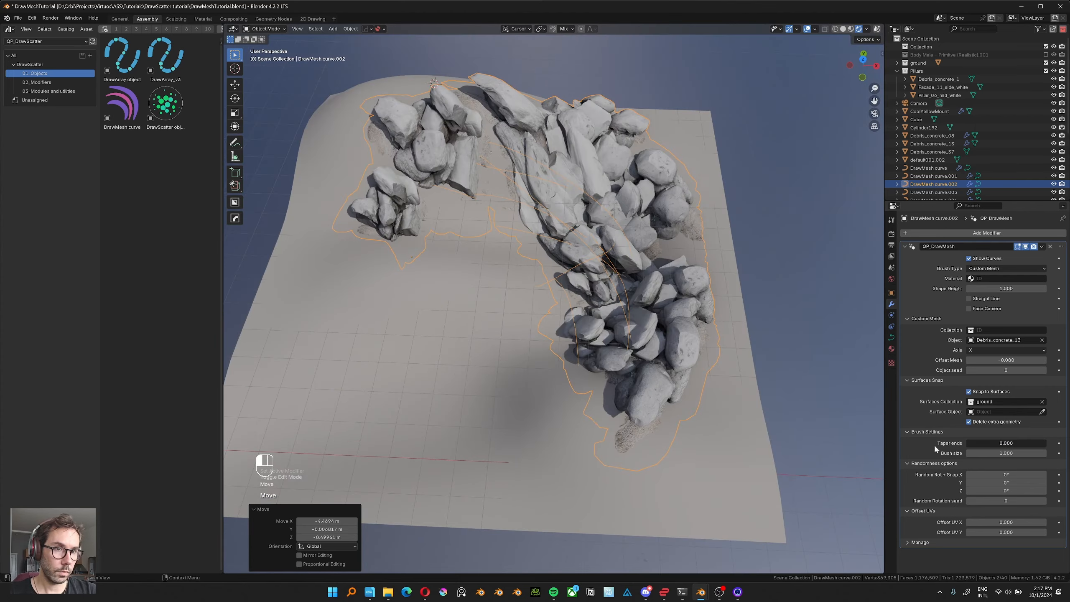
left_click_drag(969, 444, 1011, 443)
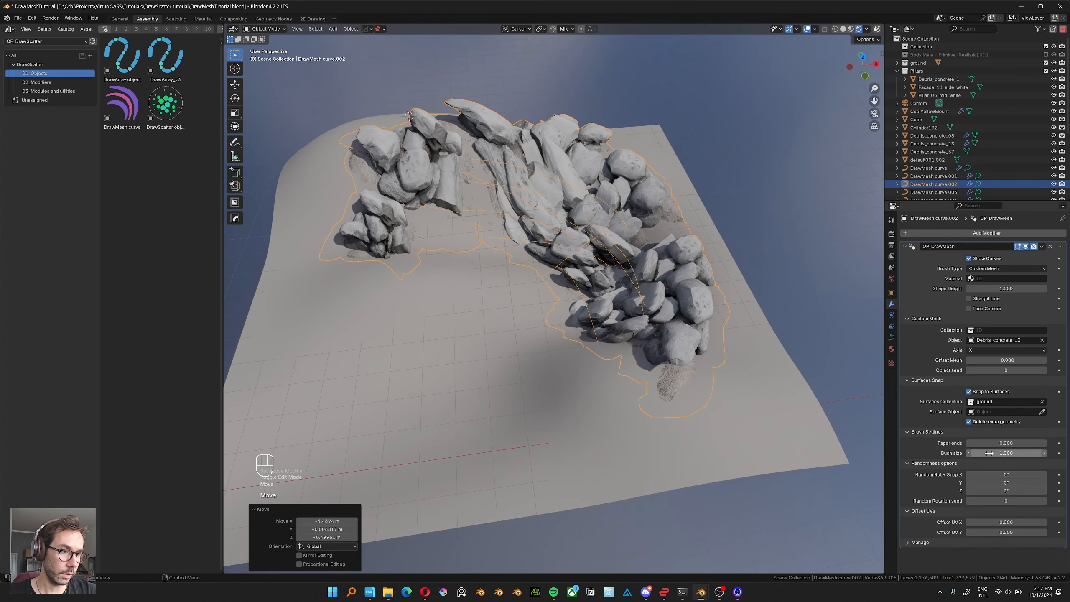
mouse_move(985, 453)
left_mouse_down()
mouse_move(998, 454)
mouse_move(981, 453)
left_mouse_up()
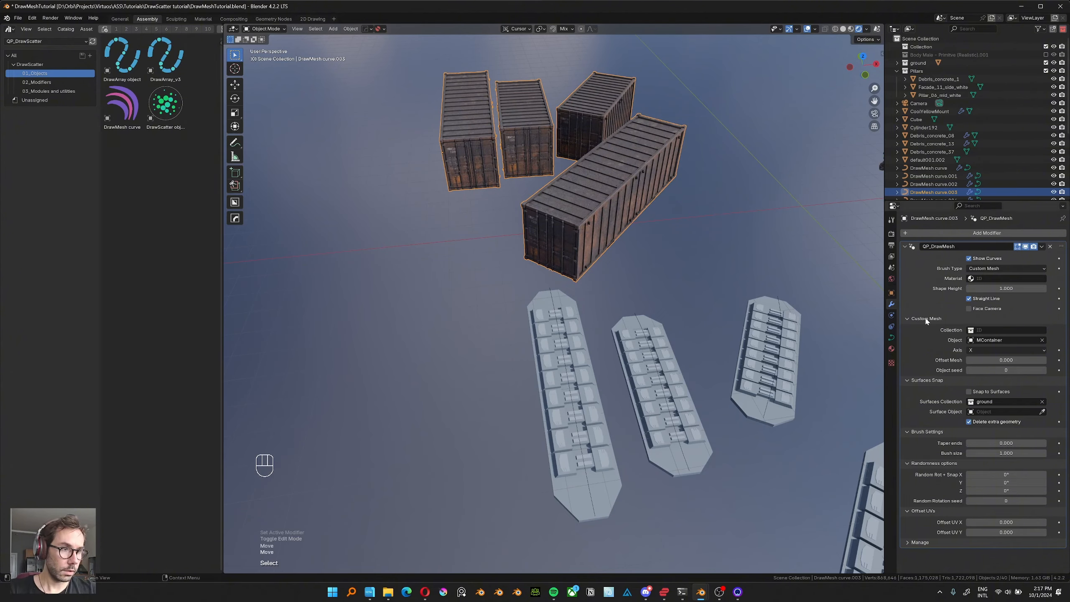
Draw three more straight container strokes beside the existing containers in Edit Mode, then return to Object Mode.
middle_click_drag(677, 232, 667, 218)
middle_click_drag(501, 172, 571, 368, "shift")
key("Tab")
middle_click_drag(509, 289, 512, 320, "alt")
left_click_drag(614, 64, 624, 214)
key("Tab")
middle_click_drag(407, 65, 438, 293)
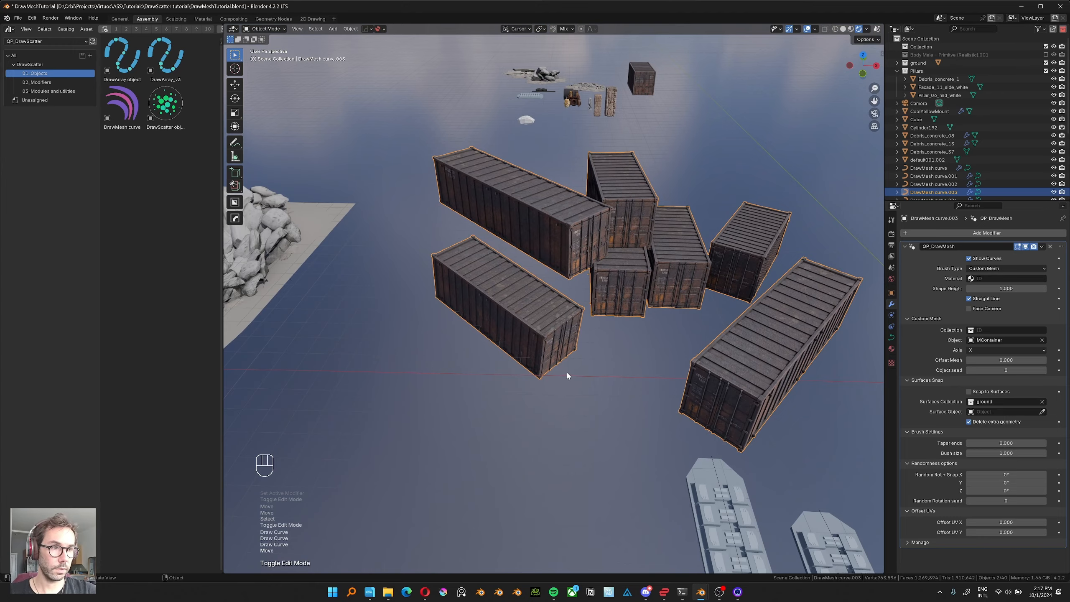
middle_click_drag(567, 375, 580, 354)
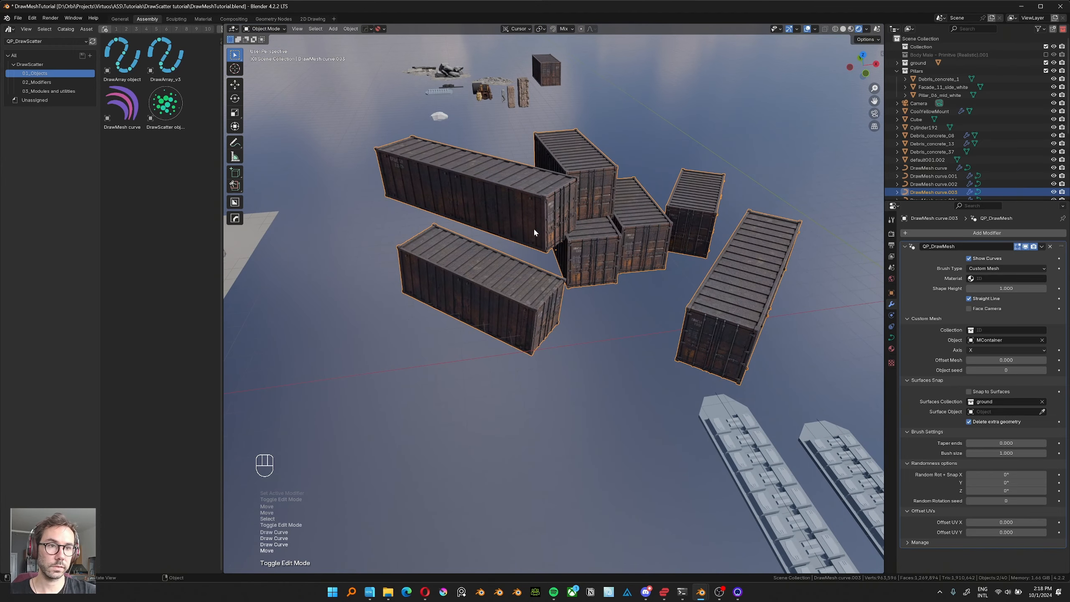
Set the container curve's random Z rotation to 45°.
middle_click_drag(513, 260, 523, 302)
left_click_drag(510, 312, 484, 328)
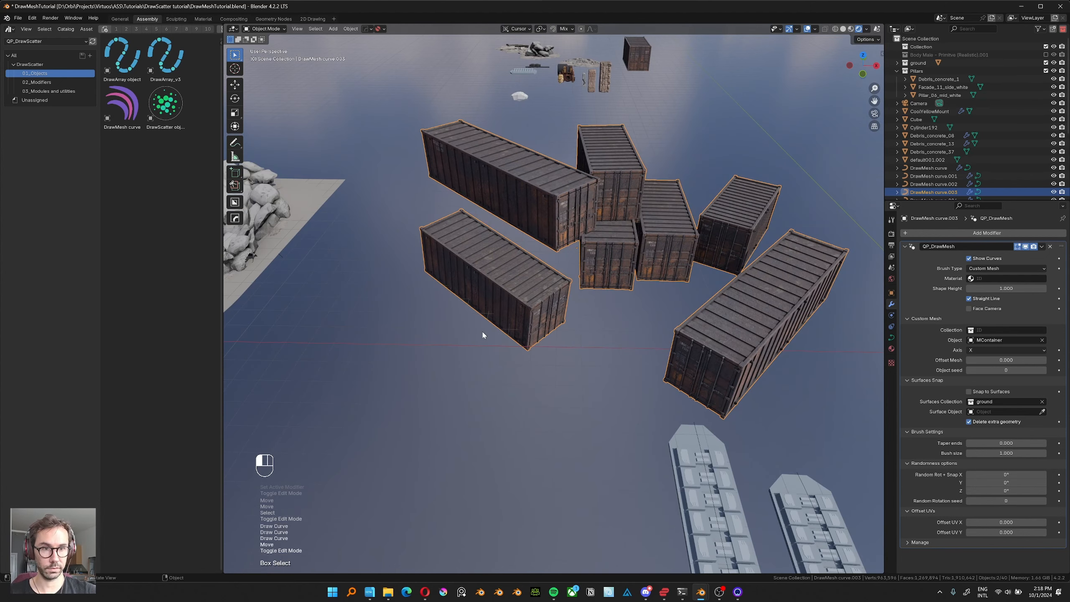
left_click(481, 330)
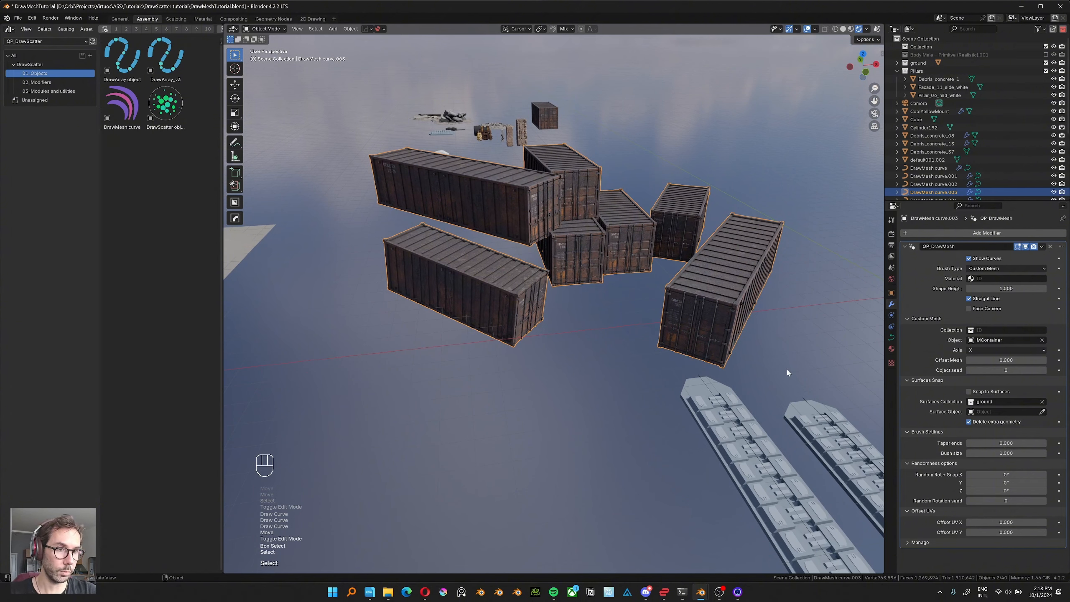
mouse_move(783, 343)
middle_mouse_down()
mouse_move(778, 350)
mouse_move(798, 330)
middle_mouse_up()
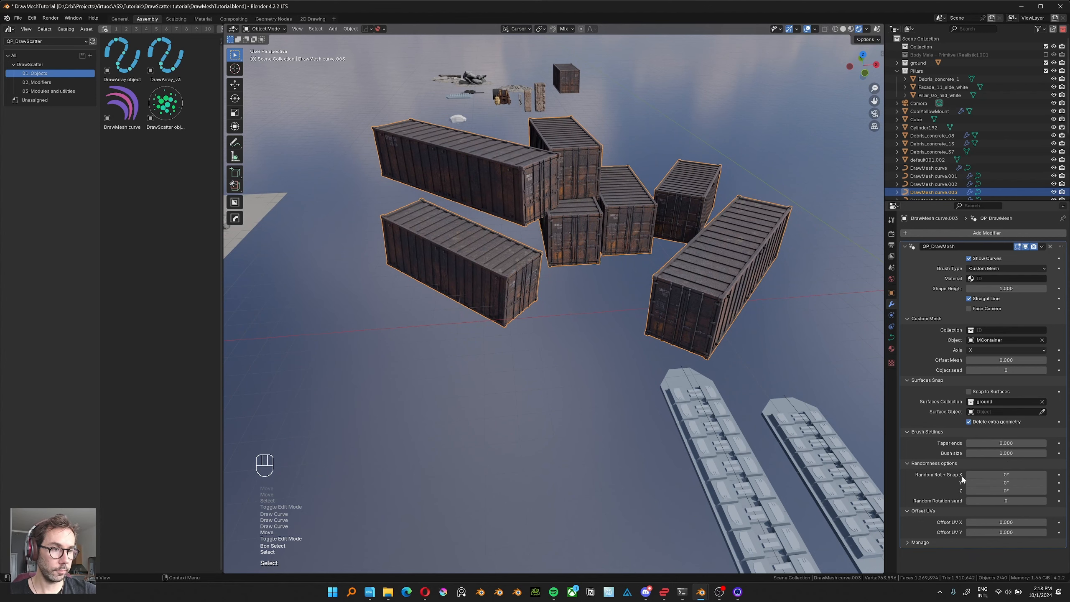
middle_click_drag(449, 351, 440, 382, "shift")
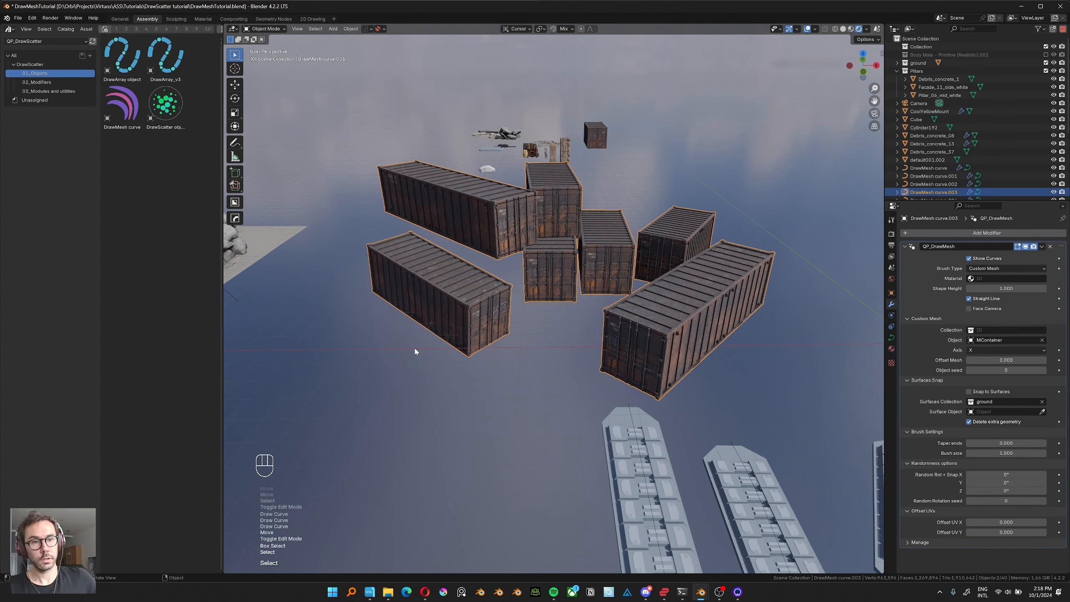
left_click(985, 491)
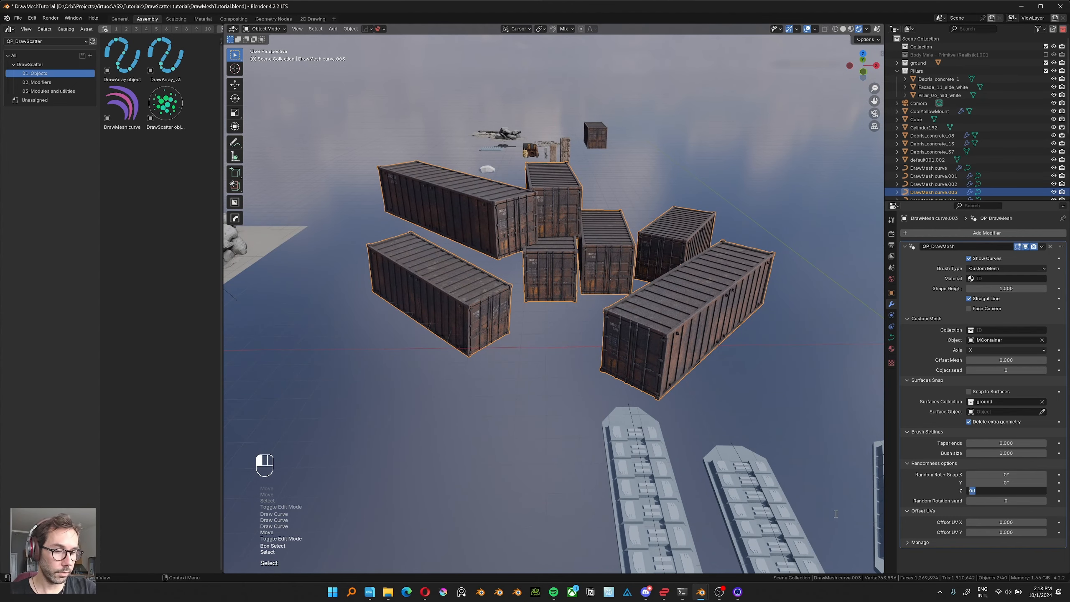
type("45")
key("Return")
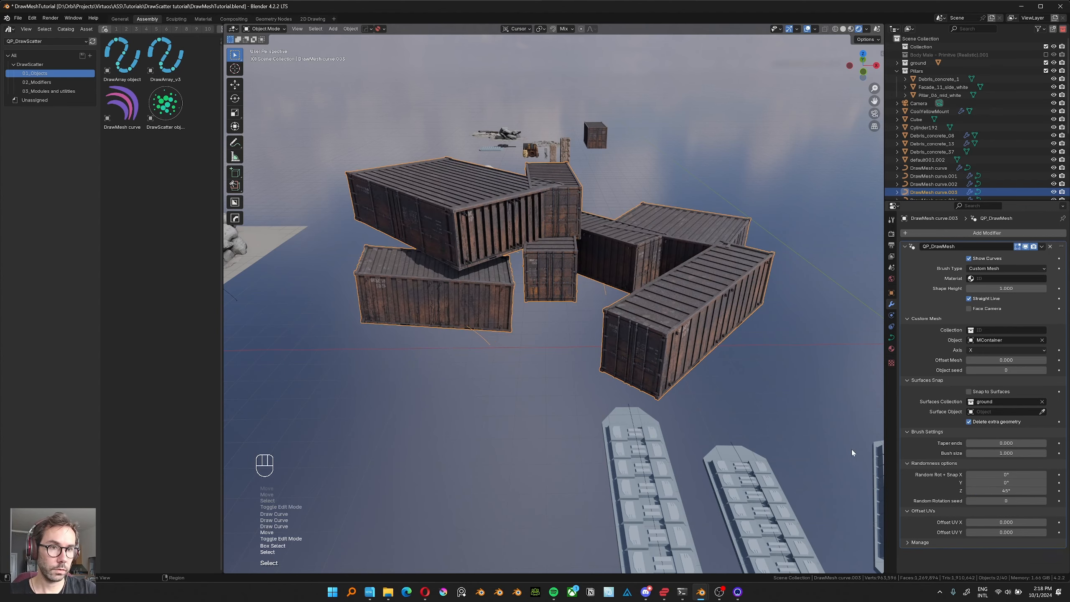
Reset the container curve's random Z rotation to 0° and set its random X rotation to 90°.
middle_click_drag(530, 309, 773, 424)
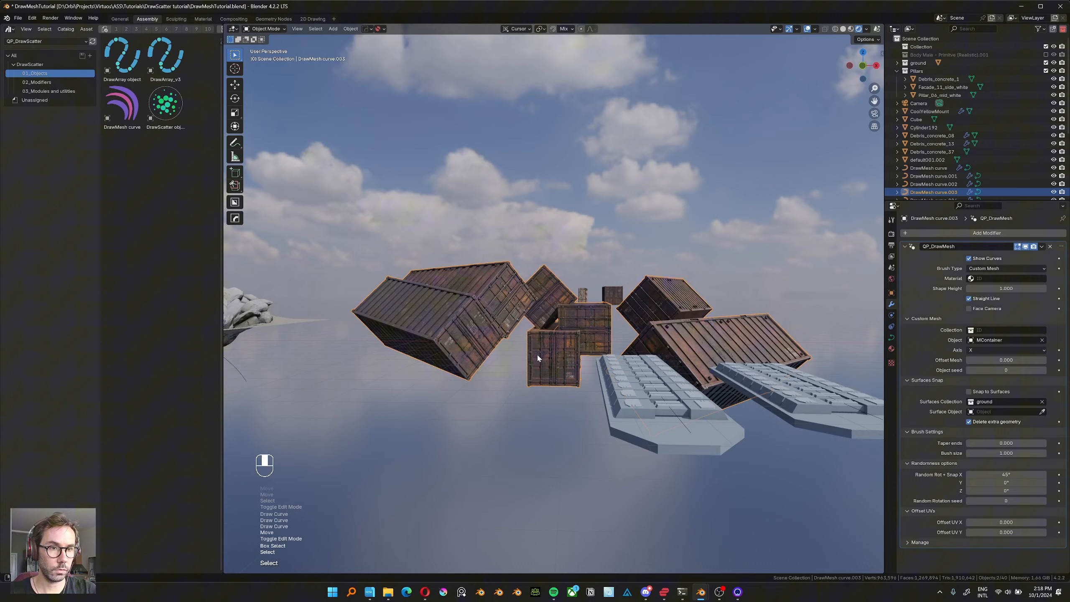
middle_click_drag(537, 352, 558, 311)
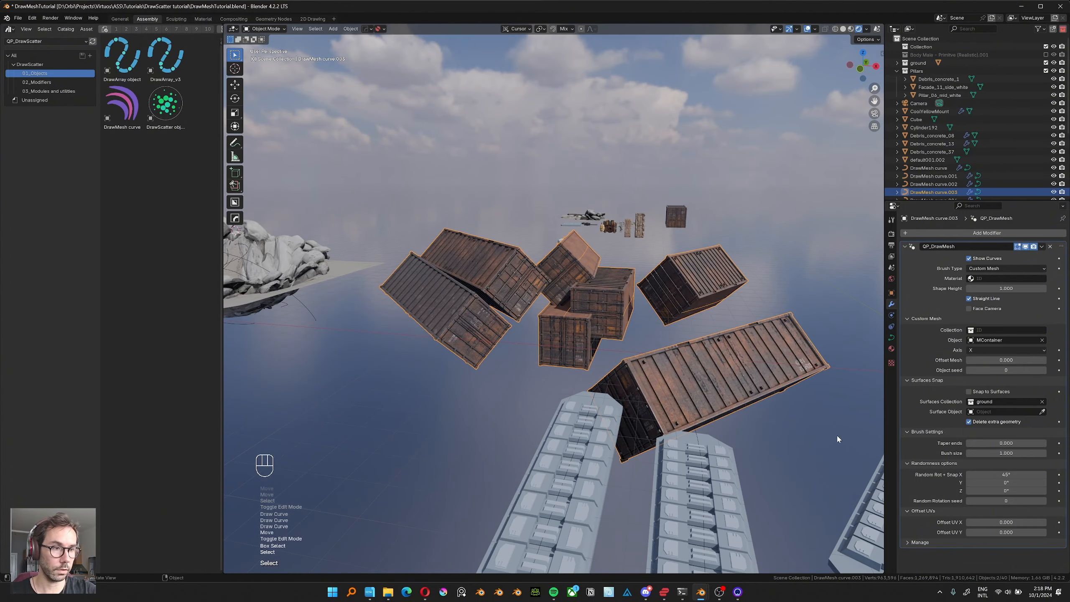
left_click(992, 475)
type("9")
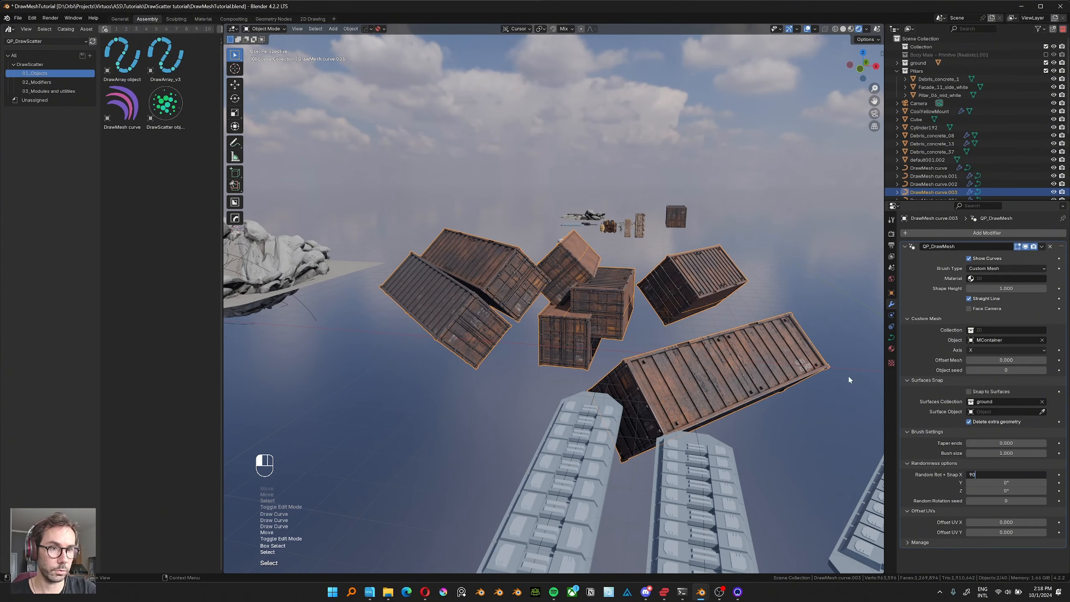
type("0")
key("Return")
middle_click_drag(510, 366, 693, 278)
Clear the scale of the source object MContainer, set its origin, and check the result on the drawn containers.
left_click(675, 216)
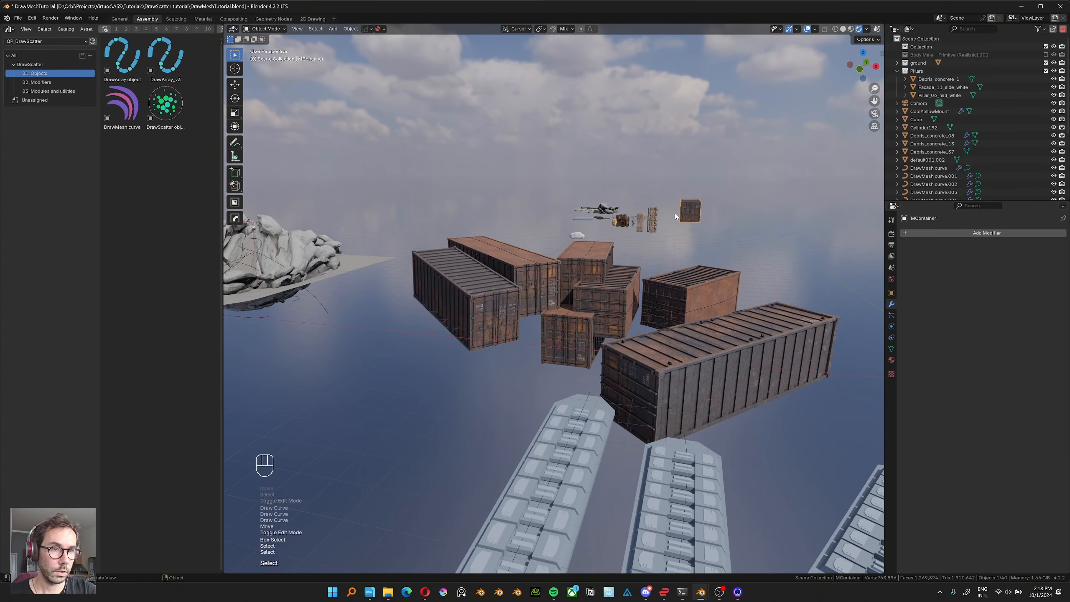
middle_click_drag(675, 216, 510, 284)
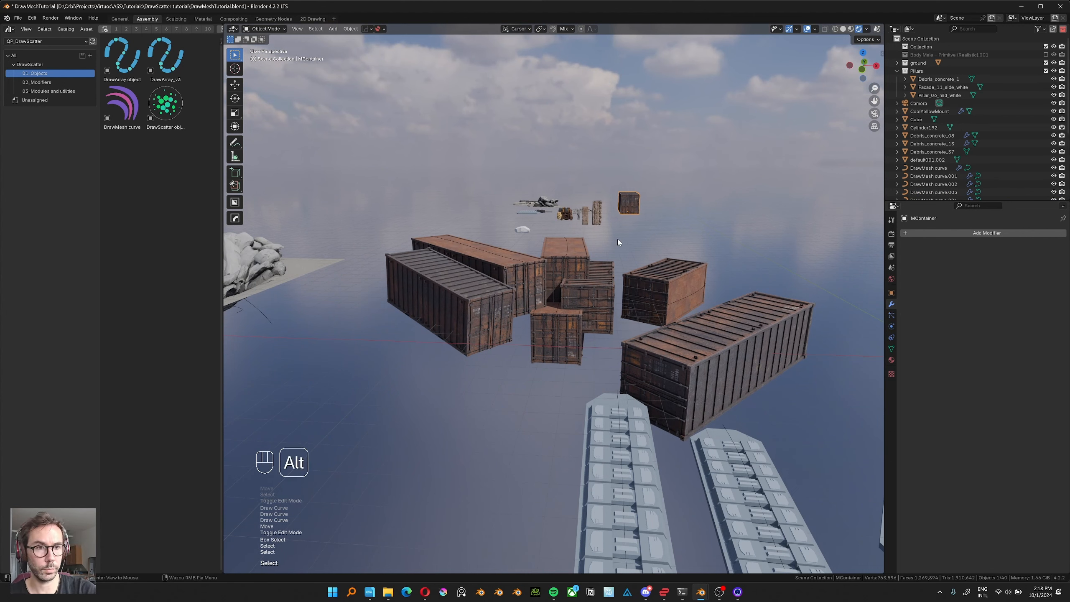
key("alt+s")
right_click(628, 231, "ctrl+alt")
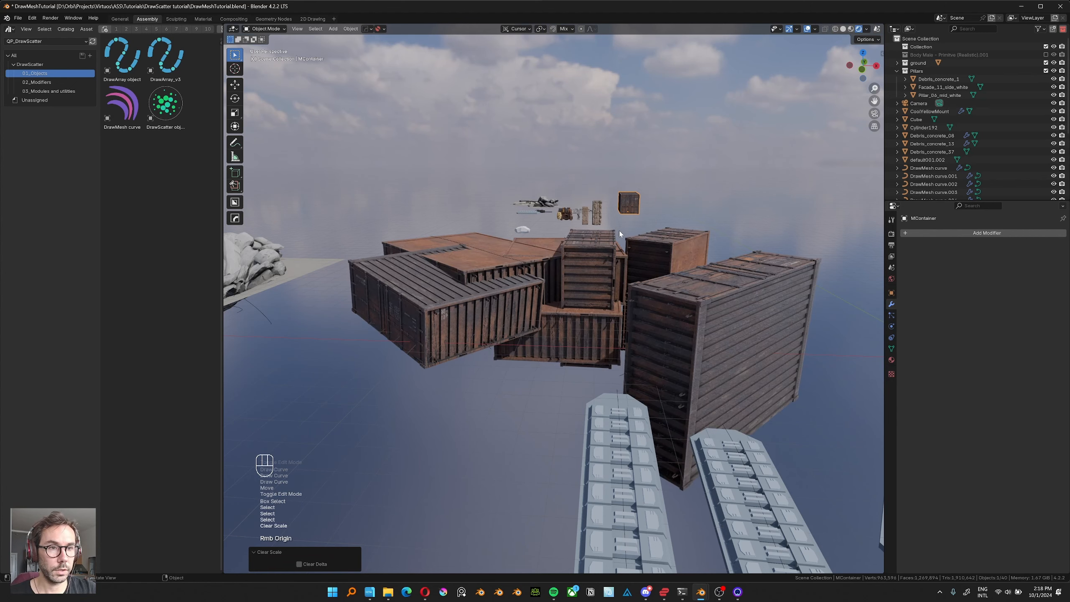
left_click(619, 234)
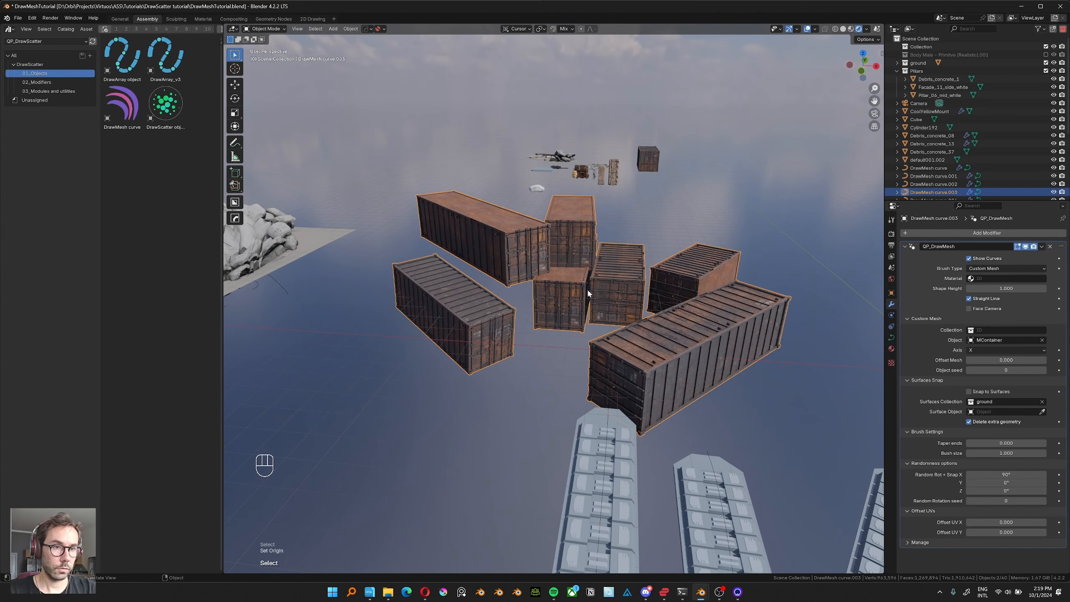
middle_click_drag(587, 288, 582, 318)
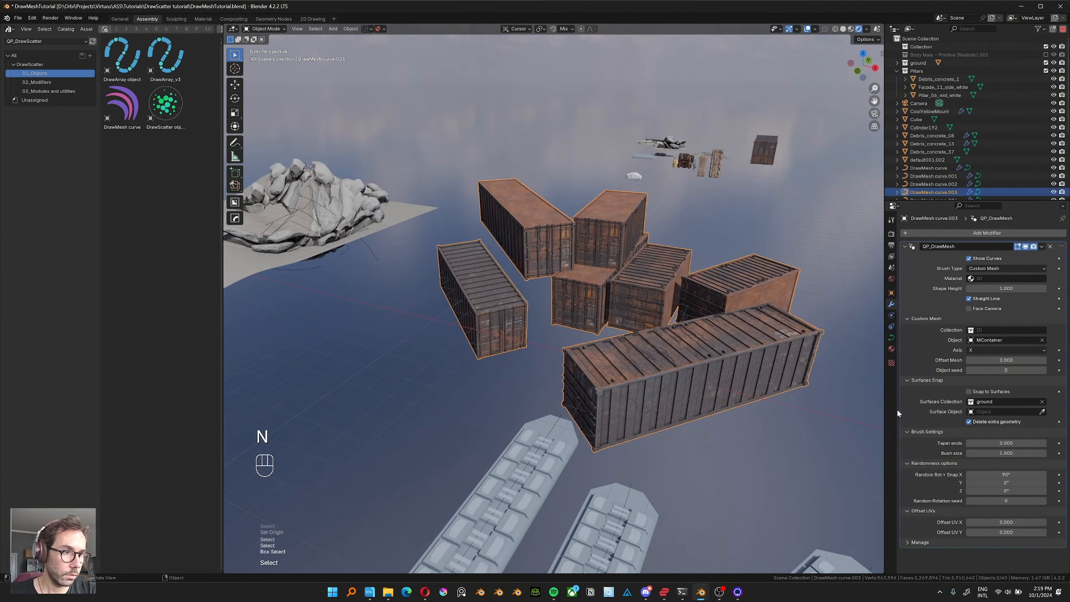
middle_click_drag(665, 402, 826, 426)
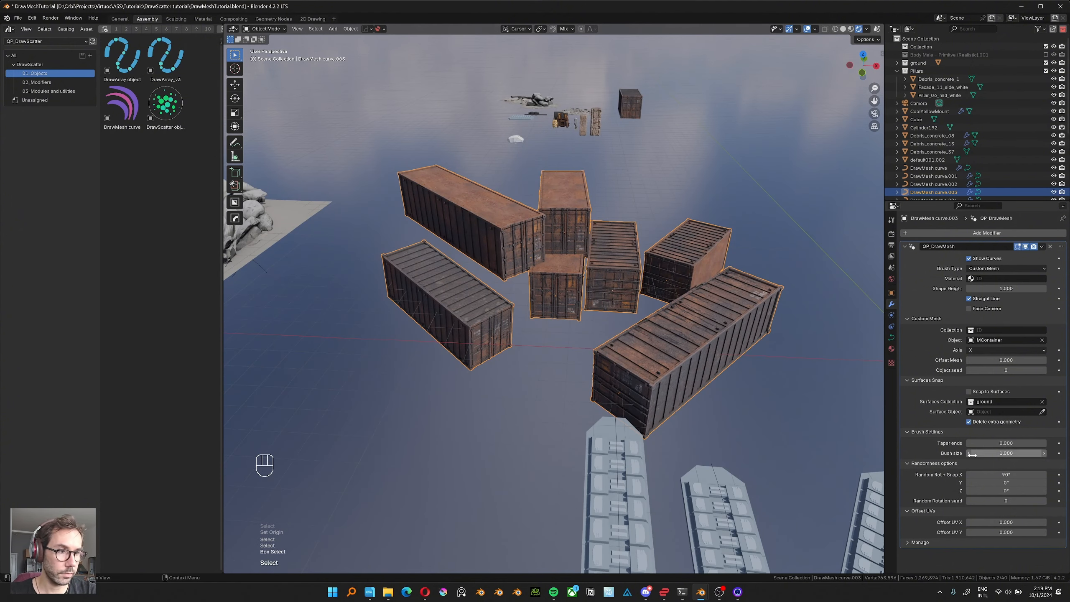
left_click(990, 475)
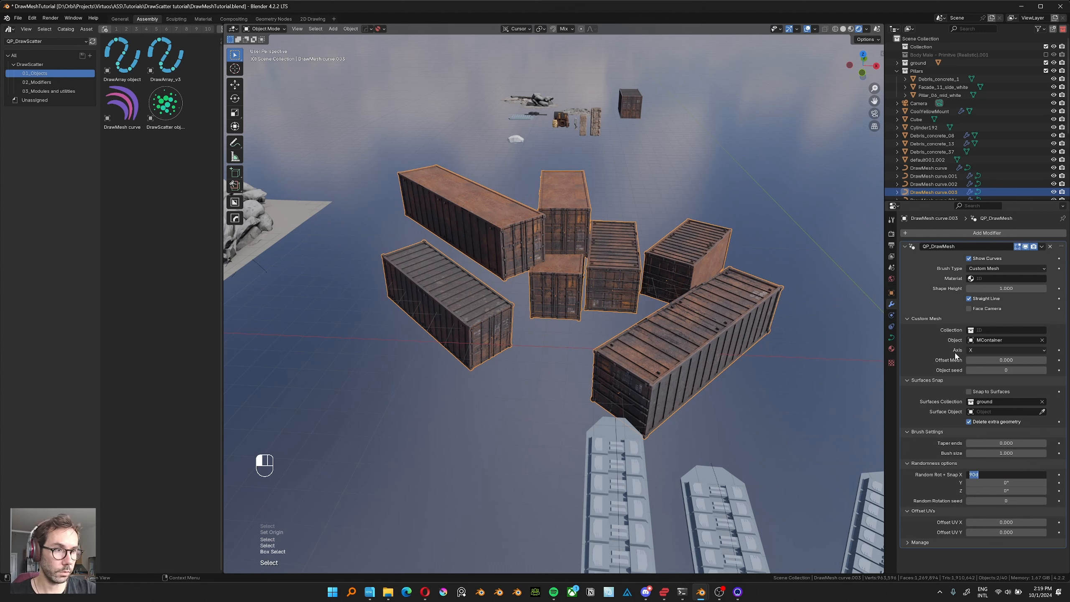
key("Return")
Show the transform values of the source object MContainer and apply its rotation.
left_click(624, 103)
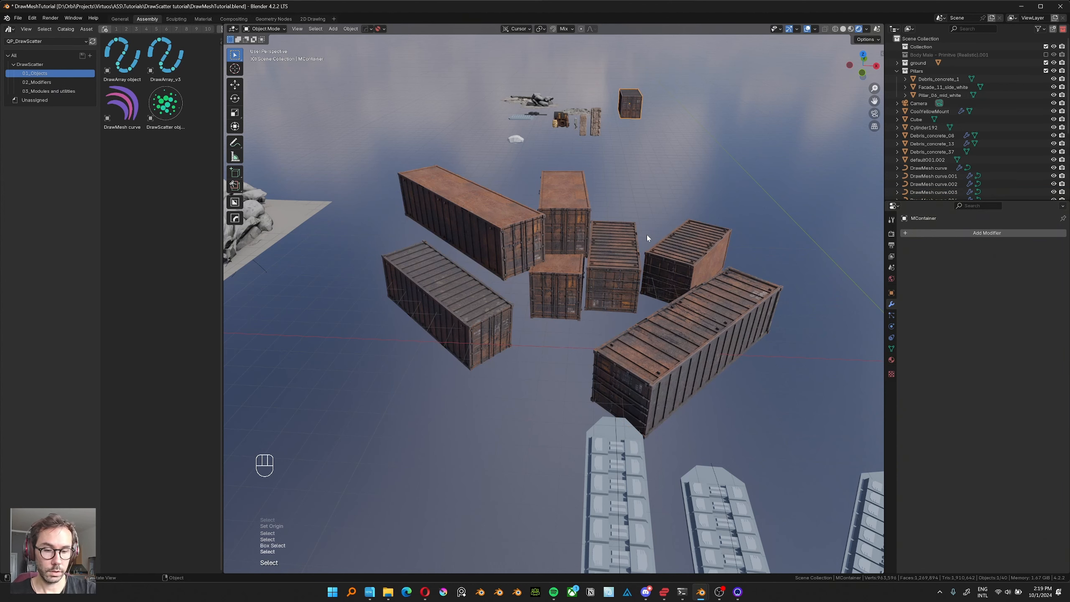
key("n")
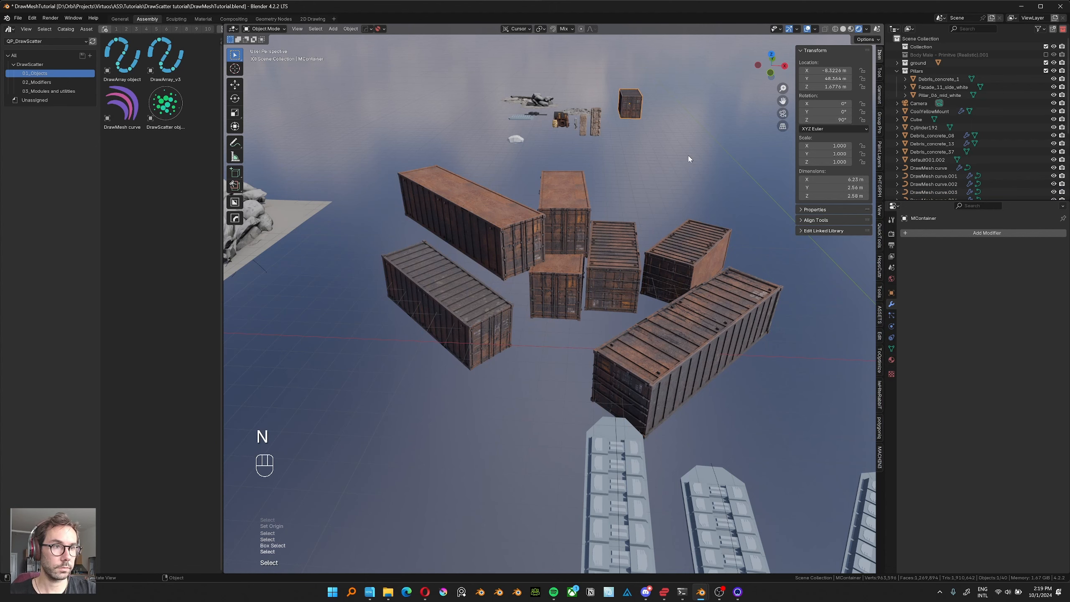
key("ctrl")
key("ctrl+a")
left_click(678, 94)
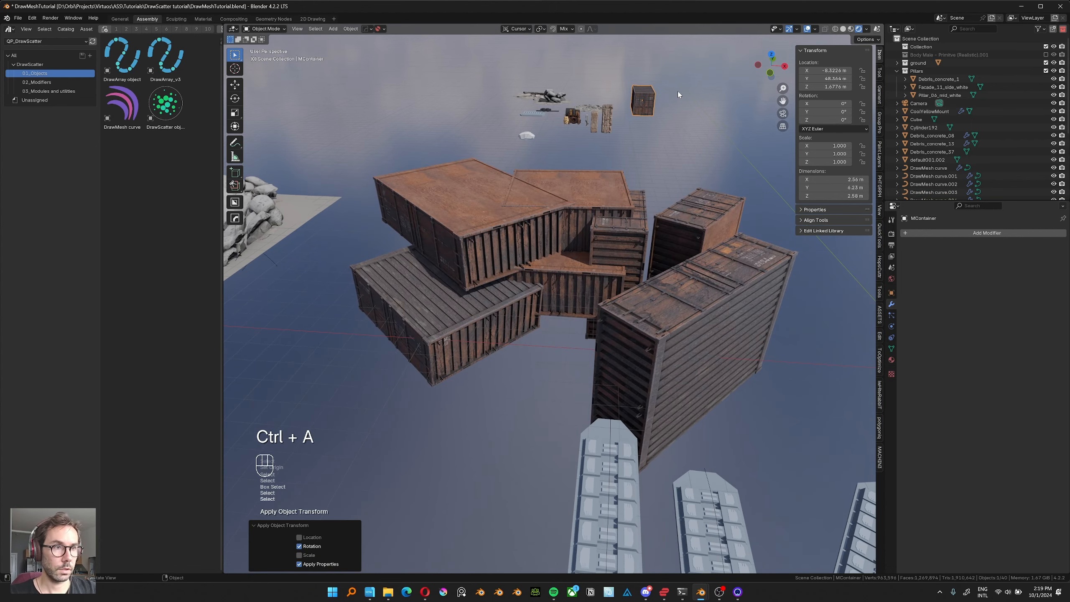
Set the container curve's custom mesh Axis to Y and its random X rotation to 0°.
left_click(611, 272)
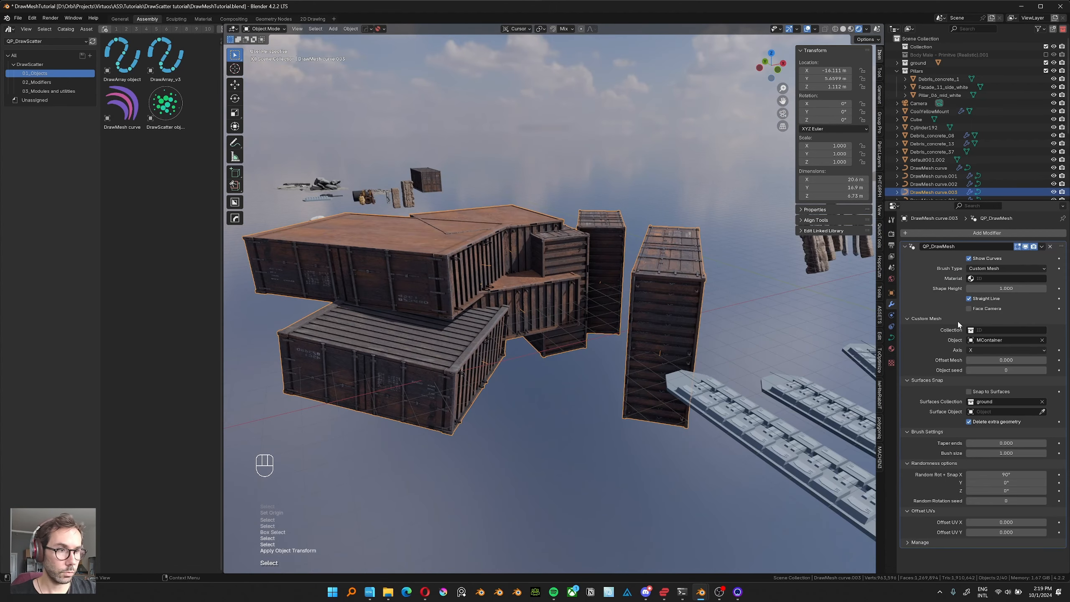
left_click(988, 350)
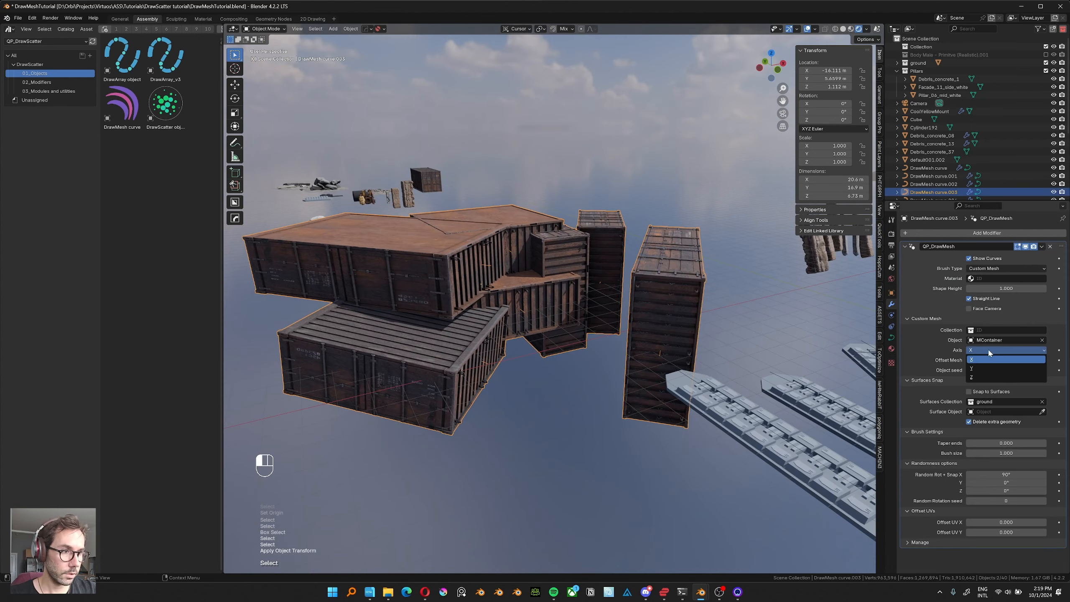
left_click(984, 367)
middle_click_drag(711, 316, 842, 337)
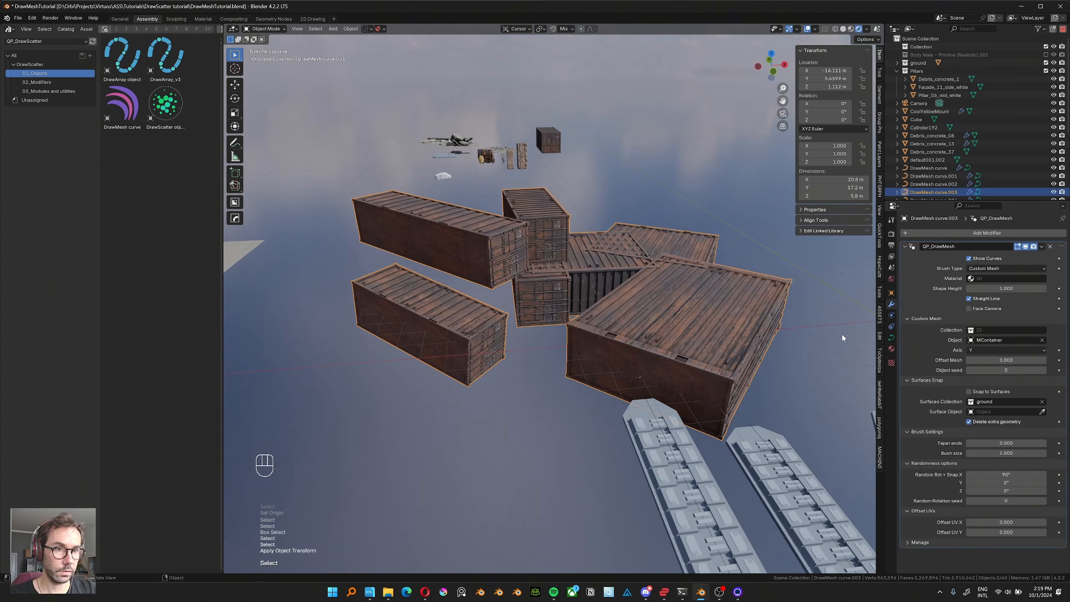
left_click(982, 349)
left_click(980, 367)
middle_click_drag(632, 143, 607, 270)
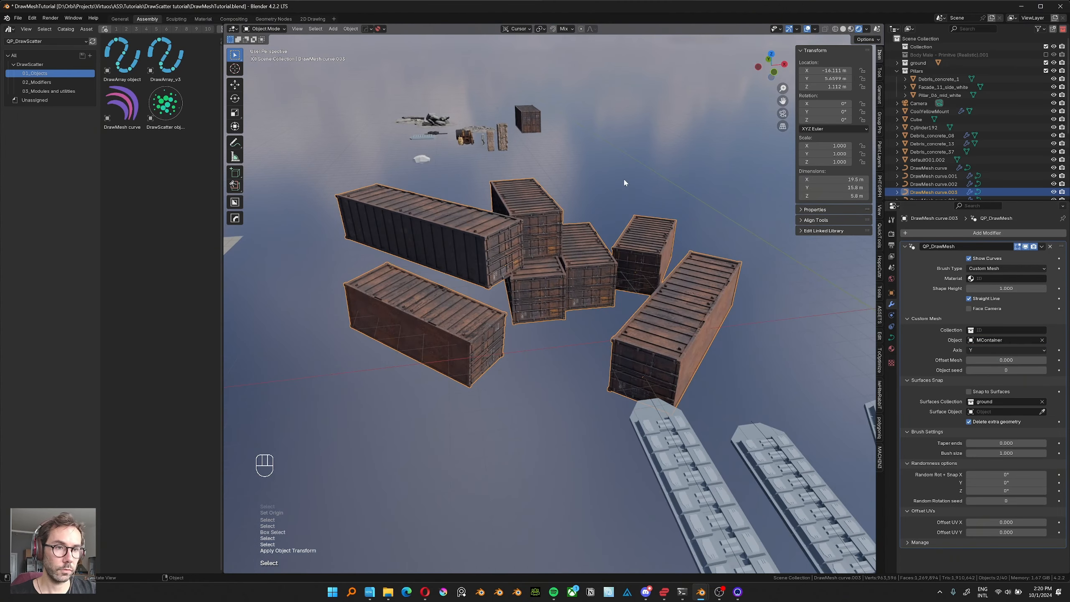
scroll(624, 179, "down", 2)
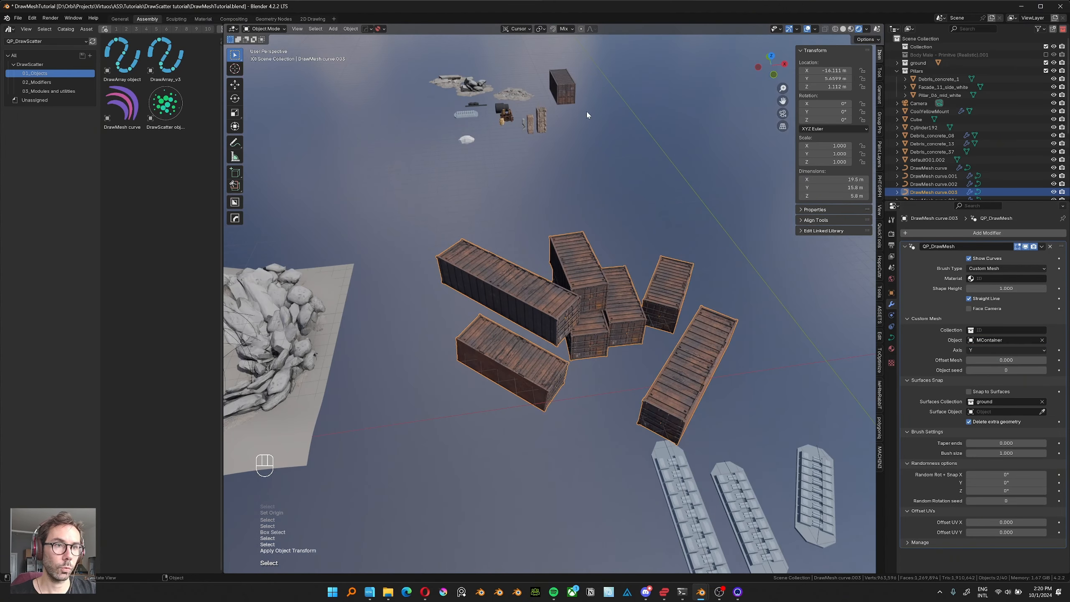
middle_click_drag(587, 111, 640, 227)
Try random Y rotations of 90° and 180° on the container curve, inspecting the containers after each value.
left_click(1006, 483)
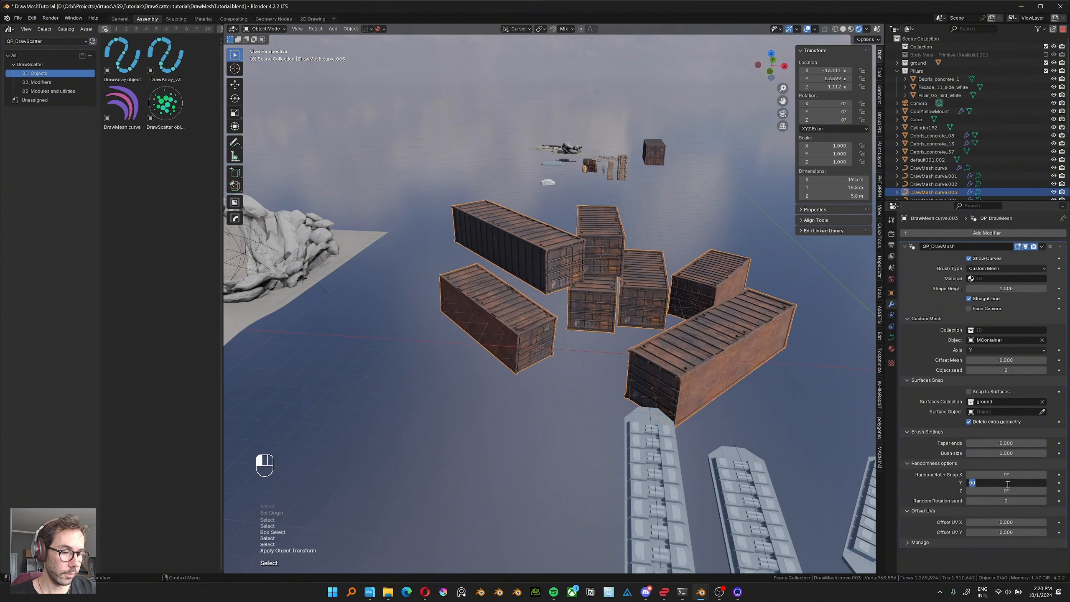
type("90")
key("Return")
middle_click_drag(754, 330, 747, 332)
scroll(747, 333, "up", 2)
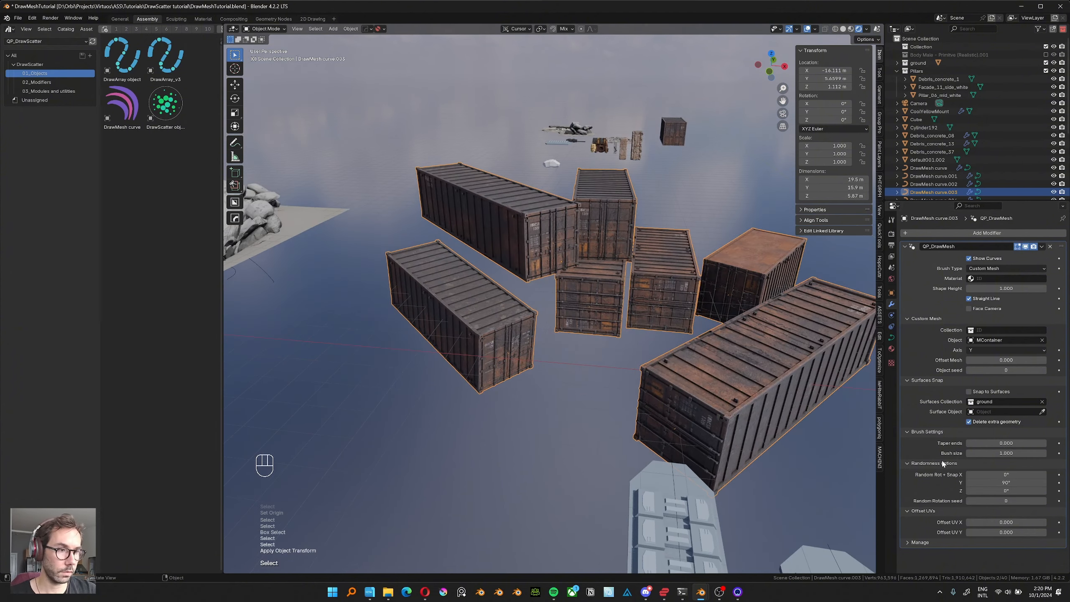
left_click(1002, 483)
type("180")
key("Return")
middle_click_drag(607, 320, 659, 378)
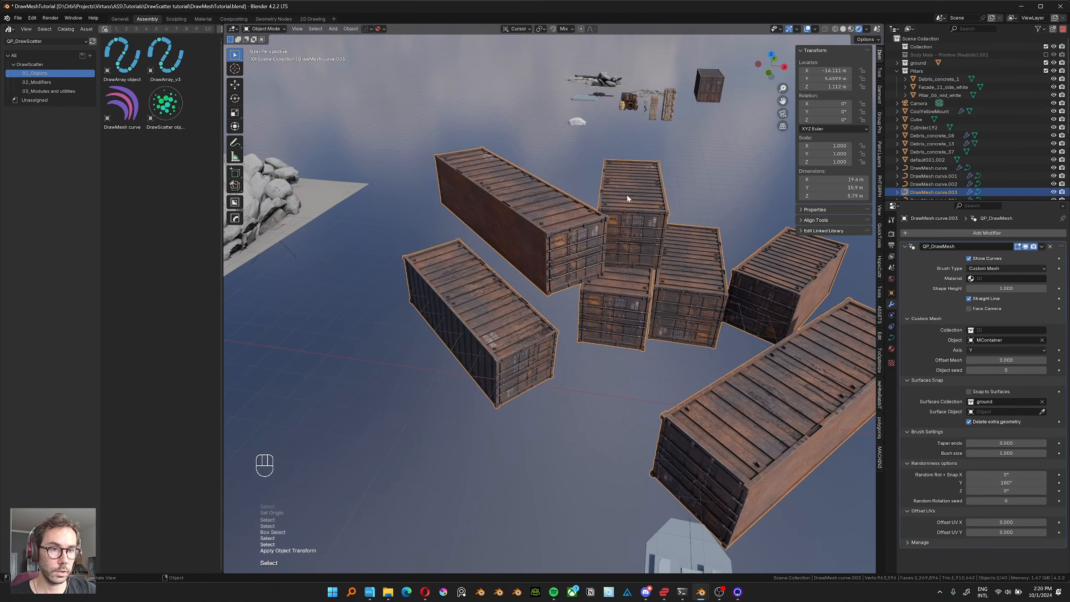
middle_click_drag(628, 195, 756, 282)
Vary the container curve's random Y rotation further and reset it to 0°.
left_click_drag(1001, 483, 1024, 483)
middle_click_drag(592, 355, 645, 342)
left_click(1022, 481)
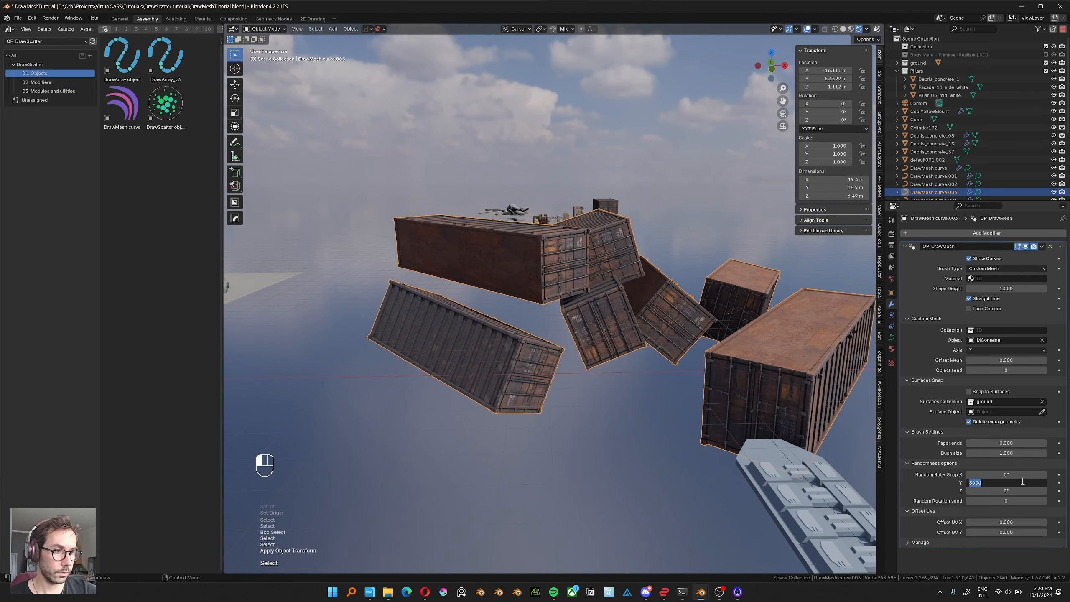
Try a random Z rotation of 45° on the containers, inspect them, and undo the change.
middle_click_drag(526, 238, 574, 246)
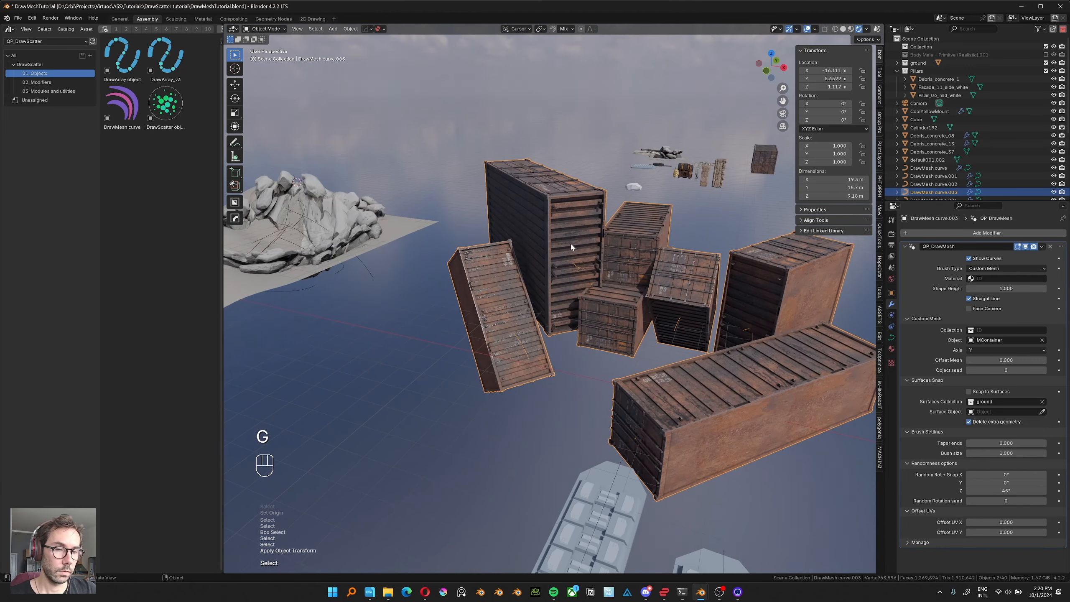
middle_click_drag(474, 234, 537, 246)
middle_click_drag(537, 247, 540, 261, "shift")
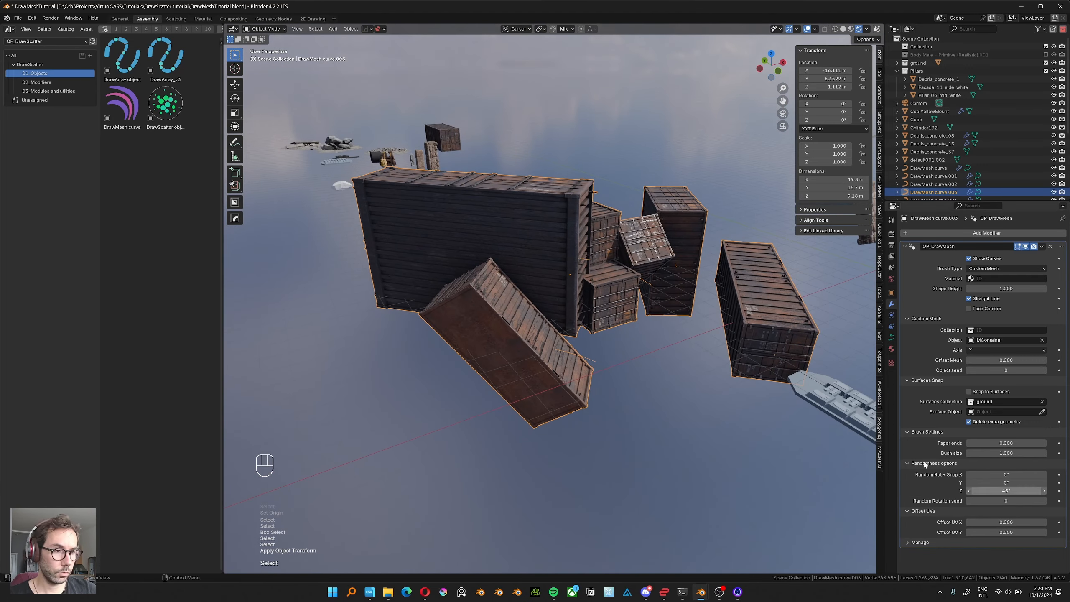
middle_click_drag(412, 261, 419, 284)
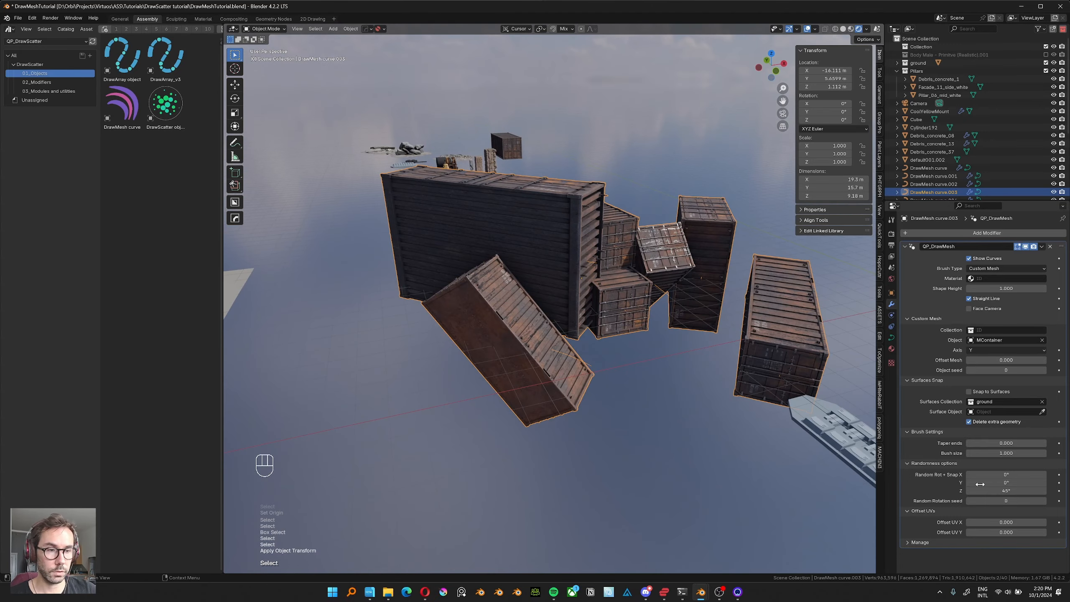
key("ctrl+z")
Vary the container curve's Offset UV X and Offset UV Y to shift the textures, then cancel both changes.
middle_click_drag(701, 371, 612, 378)
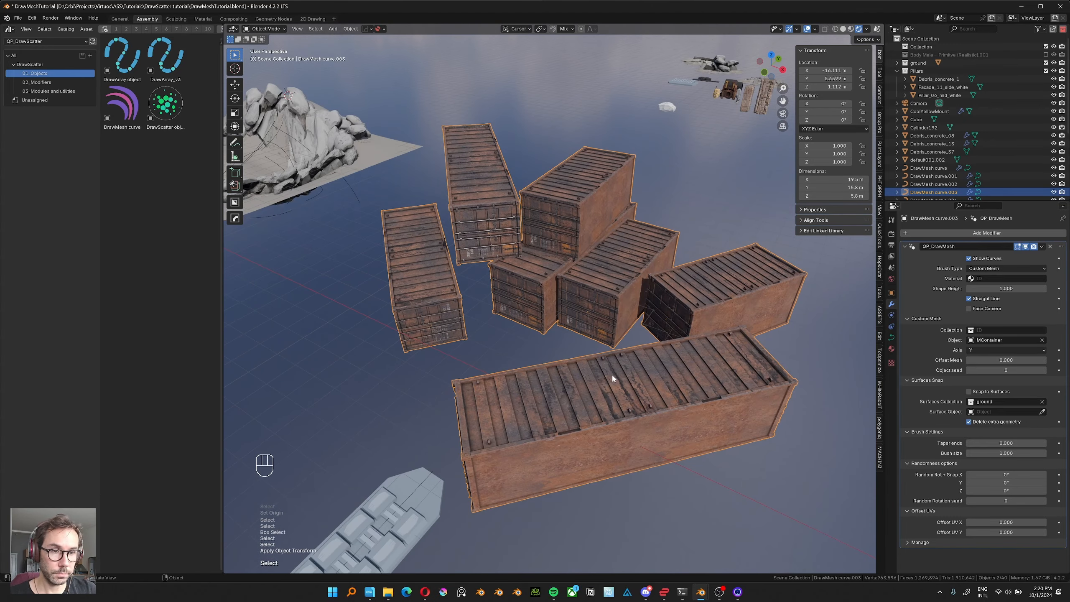
left_click_drag(998, 522, 1028, 530)
right_click(988, 520)
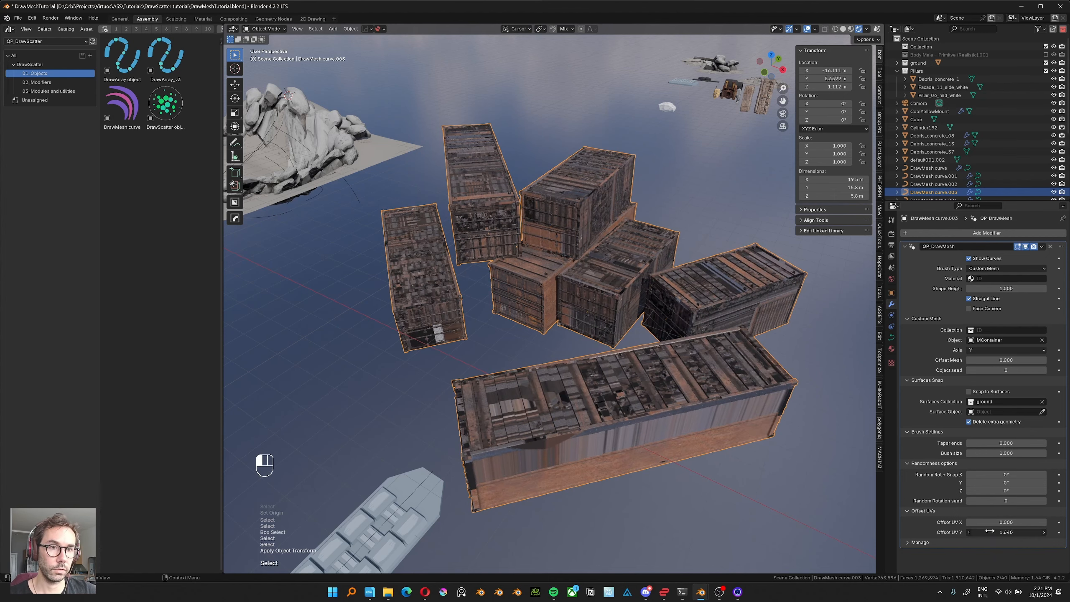
right_click(988, 530)
middle_click_drag(626, 308, 671, 311)
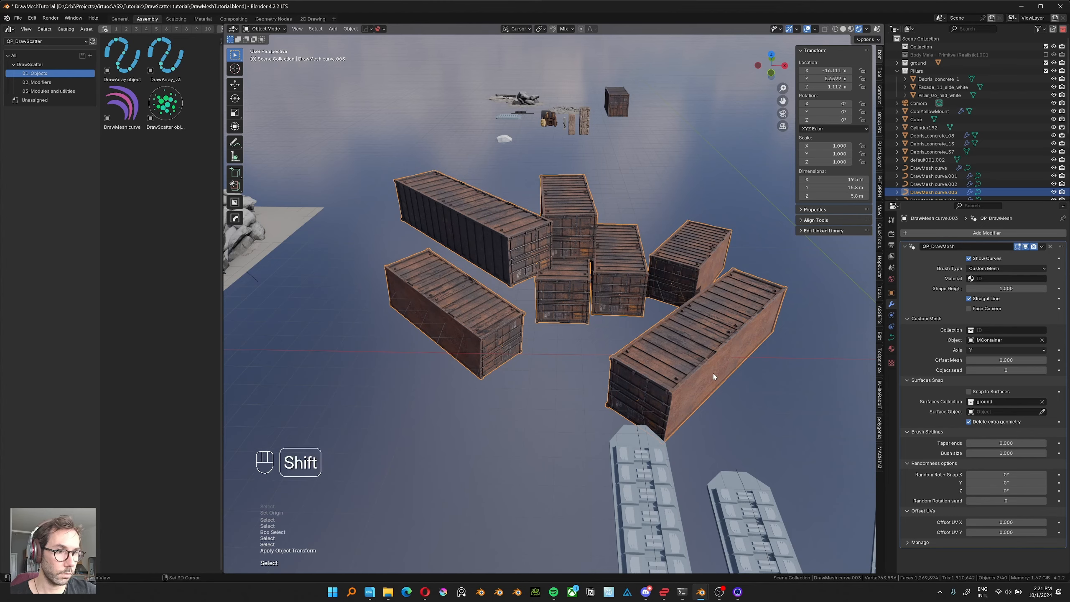
Turn off Straight Line for the Massive_03 panel curve, inspect the strokes' curvature, and turn the option on again.
middle_click_drag(714, 375, 685, 293, "shift")
left_click(618, 423)
middle_click_drag(625, 411, 569, 369, "shift")
scroll(568, 369, "up", 4)
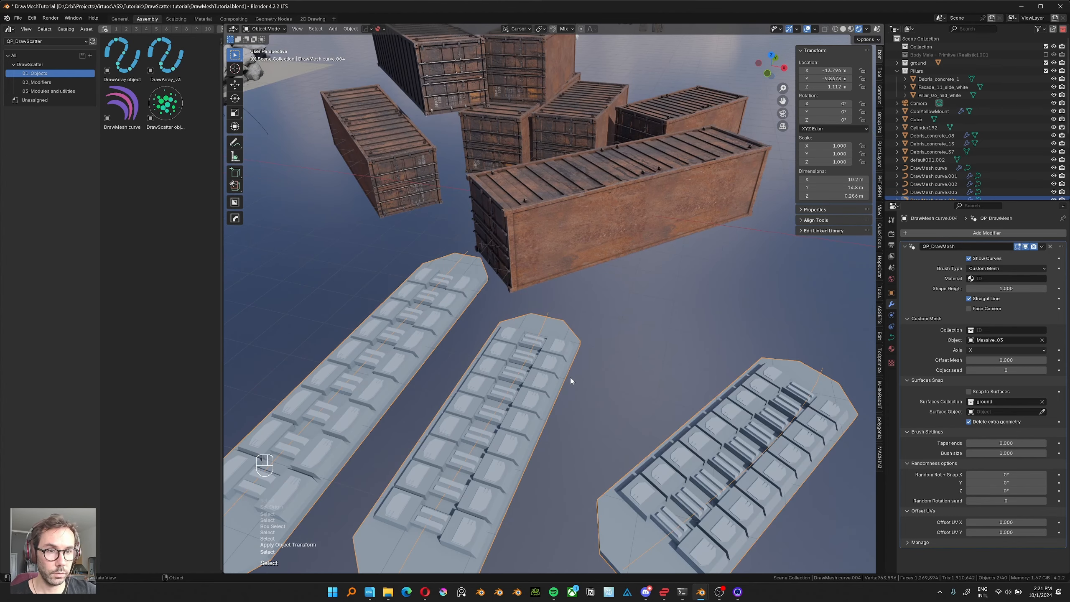
left_click(969, 299)
left_click(969, 298)
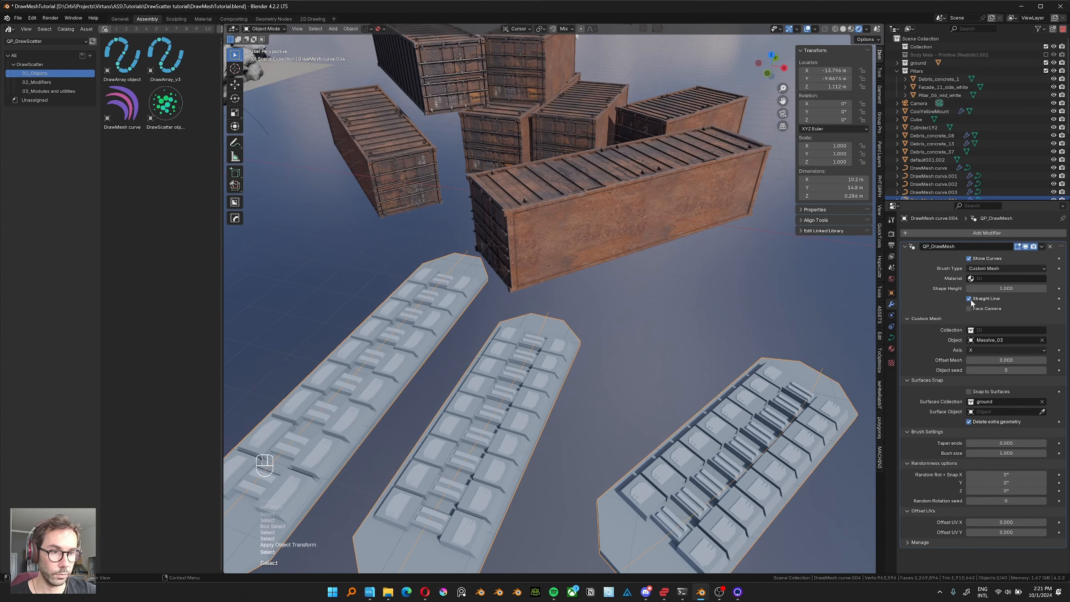
left_click(969, 299)
mouse_move(746, 406)
middle_mouse_down()
mouse_move(727, 393)
mouse_move(747, 402)
middle_mouse_up()
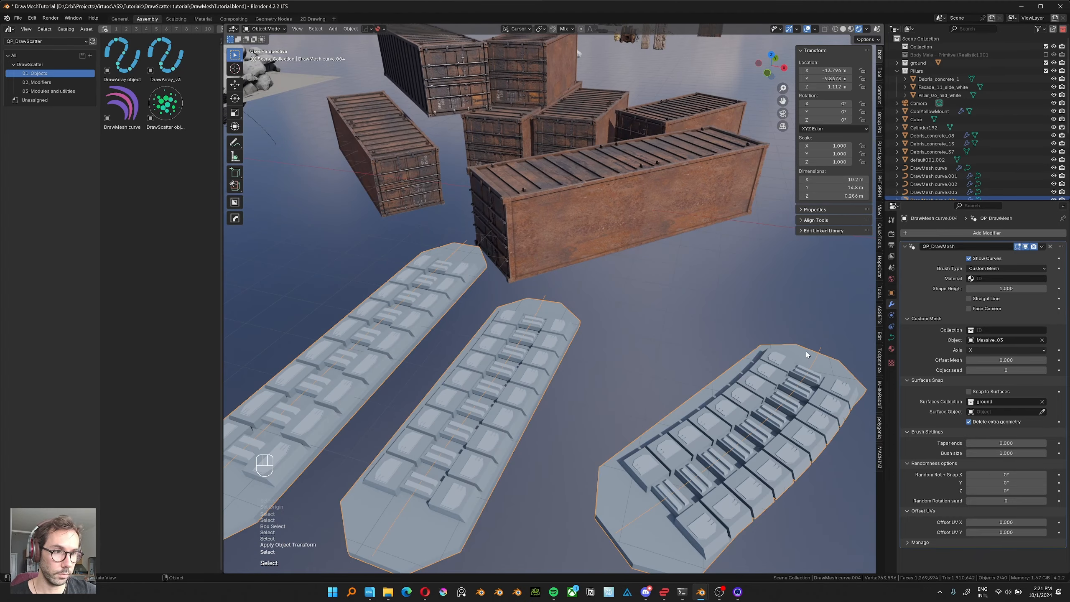
left_click(974, 299)
Select the curve that uses the Pillars collection, vary its Object seed, and turn off its Straight Line option.
scroll(648, 354, "down", 7)
middle_click_drag(649, 355, 472, 341, "shift")
scroll(472, 342, "up", 2)
left_click(515, 341)
middle_click_drag(472, 341, 572, 275)
scroll(535, 350, "up", 1)
scroll(572, 275, "up", 1)
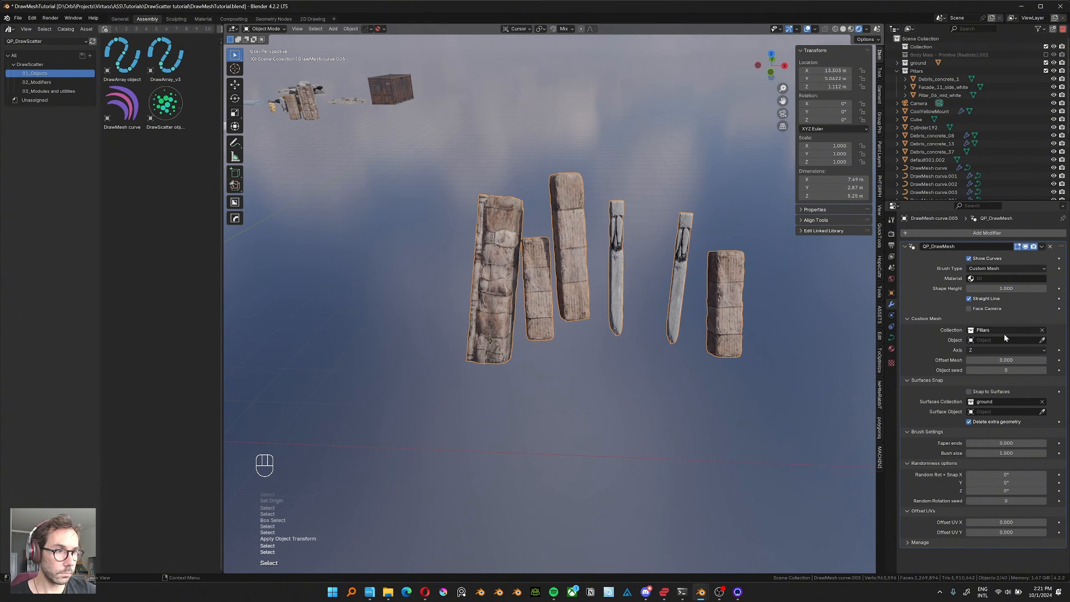
left_click_drag(992, 370, 1053, 370)
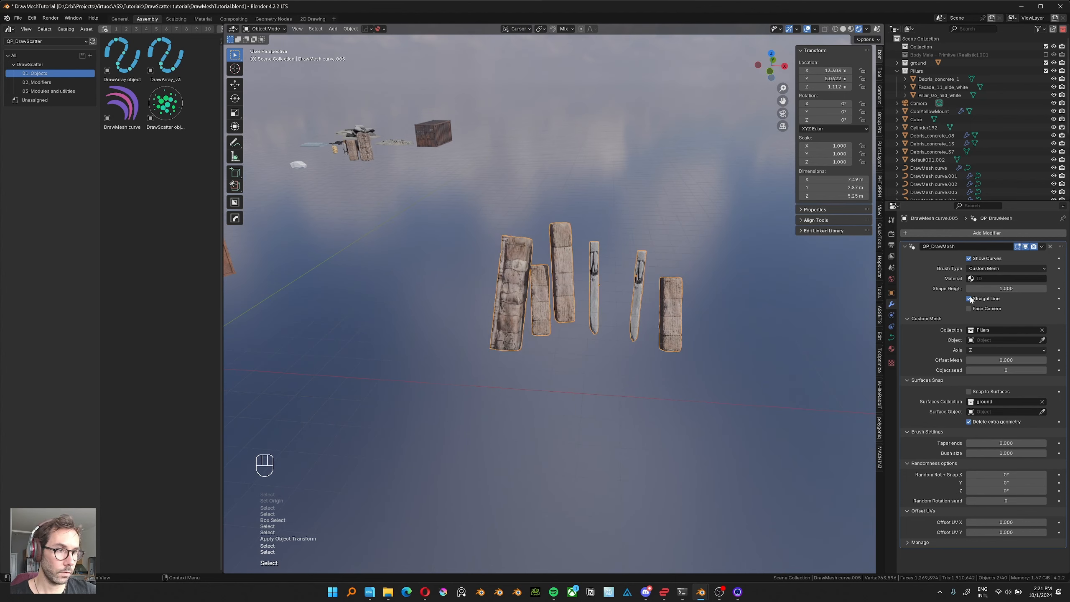
left_click(970, 298)
left_click(970, 298)
Turn Straight Line back on for the Pillars curve and select the neighbouring curve that uses the Ribbon brush.
left_click(970, 299)
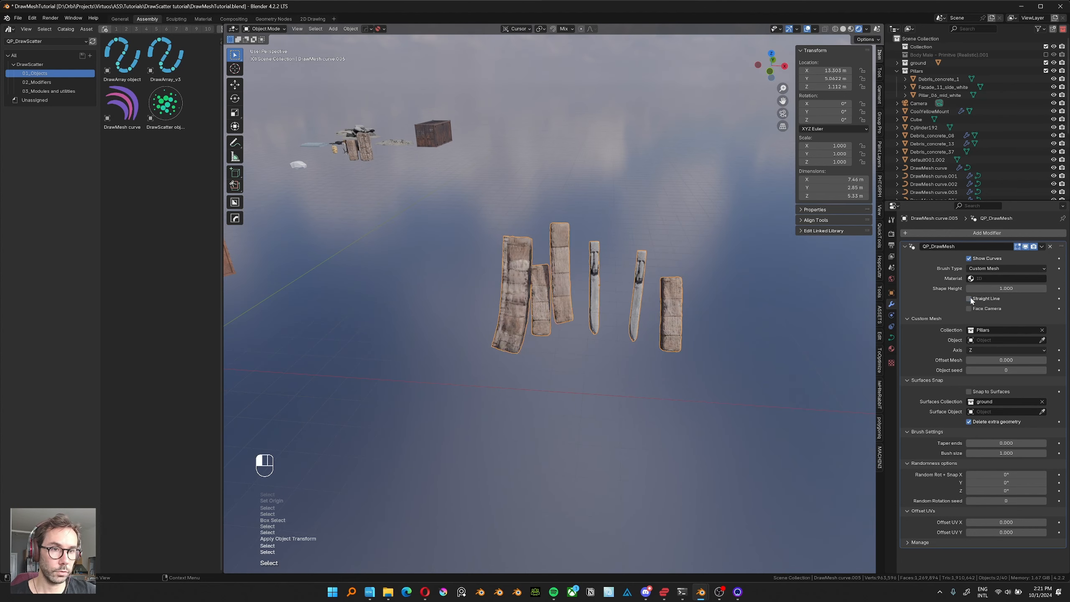
left_click(969, 298)
middle_click_drag(634, 346, 637, 346)
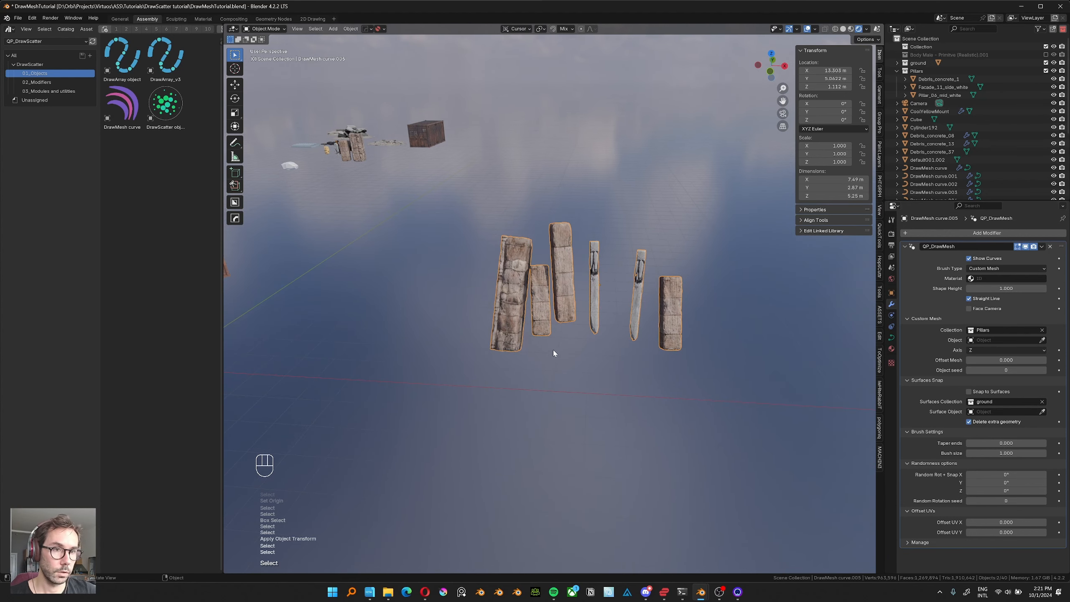
middle_click_drag(575, 316, 595, 327)
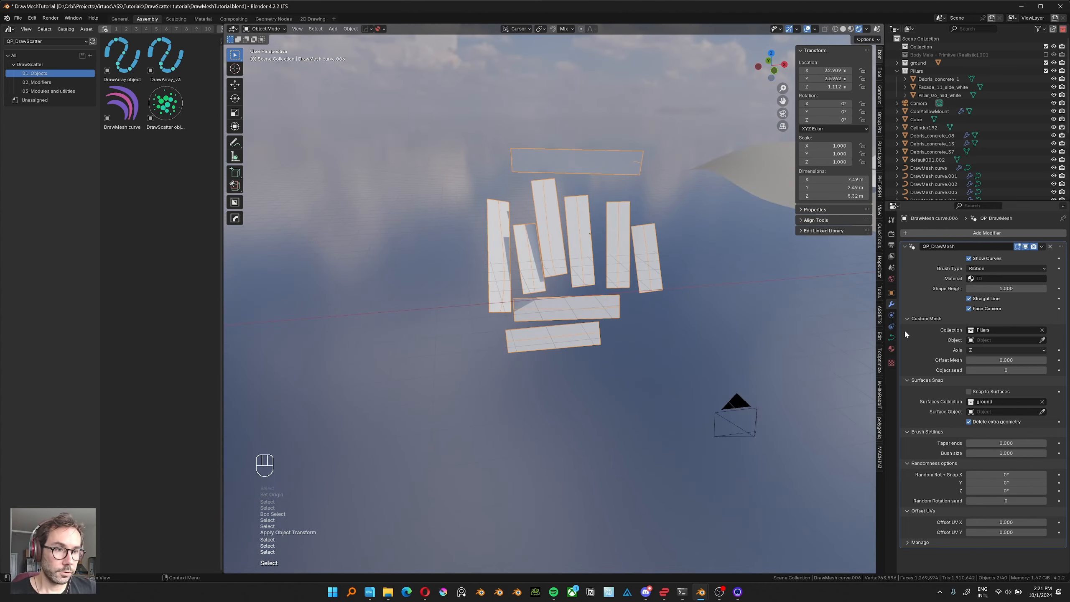
Select the camera and move it to different places around the ribbon strokes to test the Face Camera option.
left_click(745, 403)
middle_click_drag(735, 394, 545, 281)
key("g")
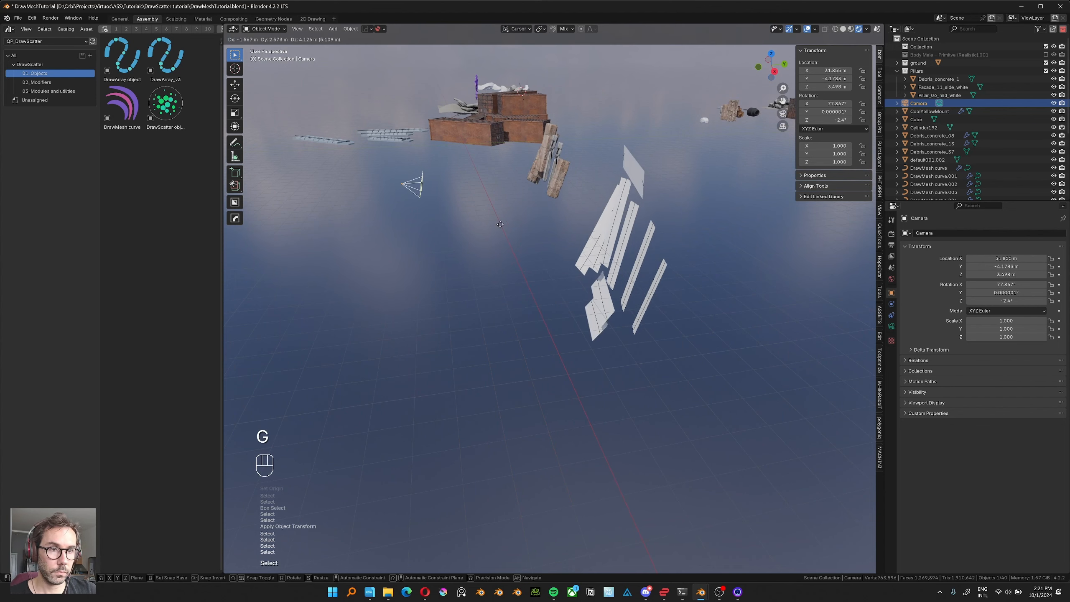
left_click(514, 225)
middle_click_drag(514, 225, 677, 275)
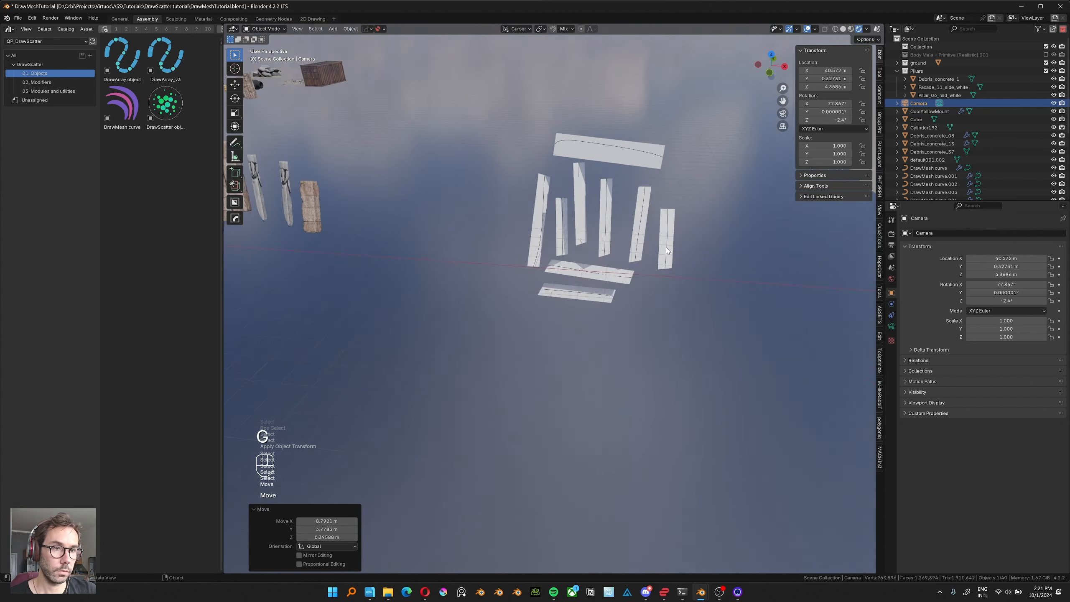
middle_click_drag(666, 247, 668, 266)
key("g")
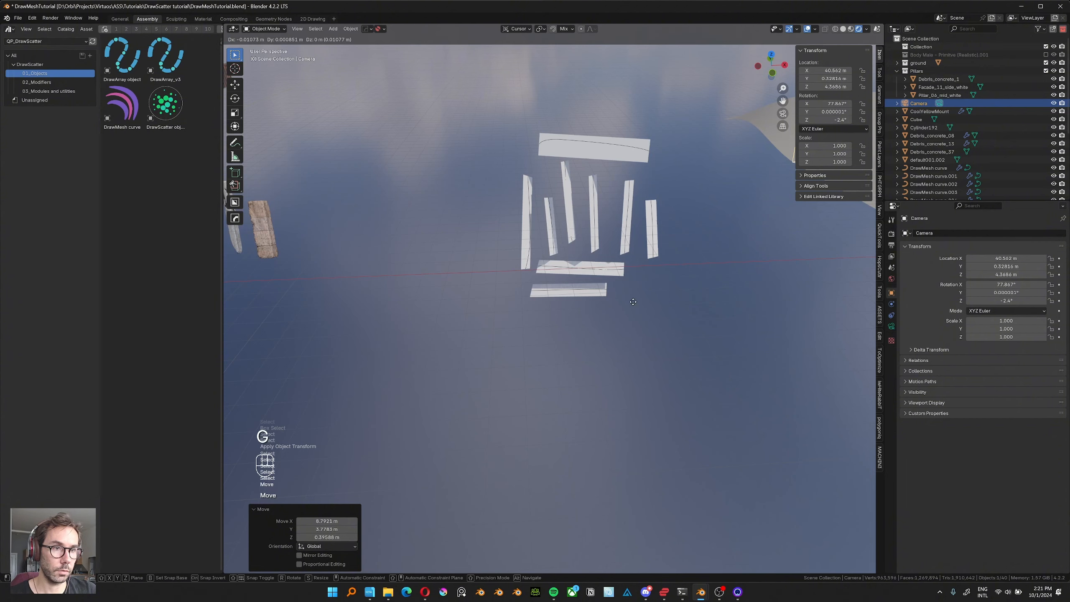
left_click(490, 339)
Look through the camera and fly it around and below the ribbon strokes in local view to examine how they face it.
key("KP_0")
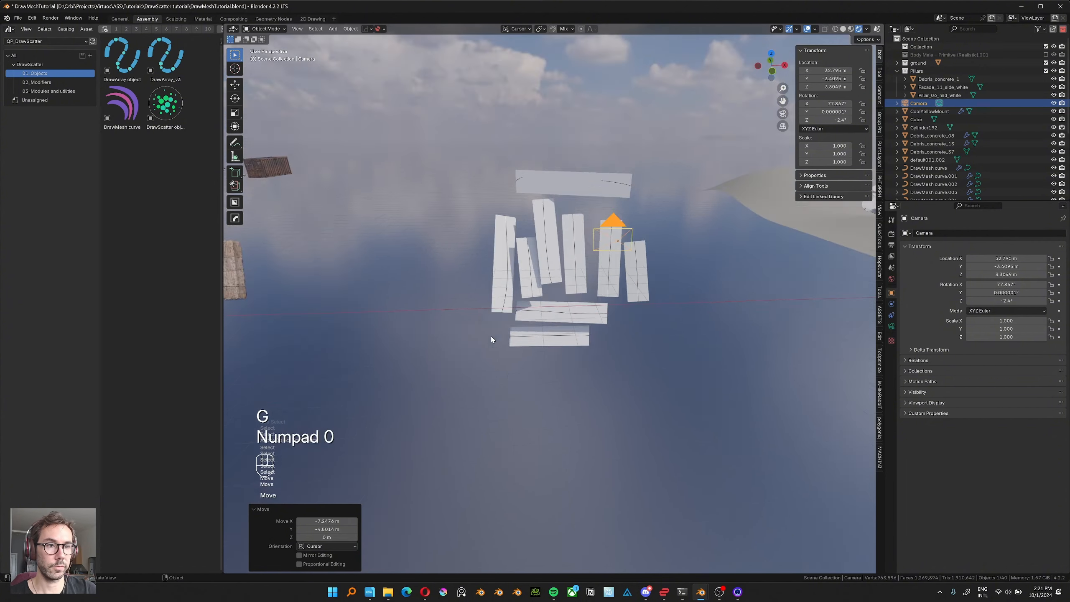
key("shift+grave")
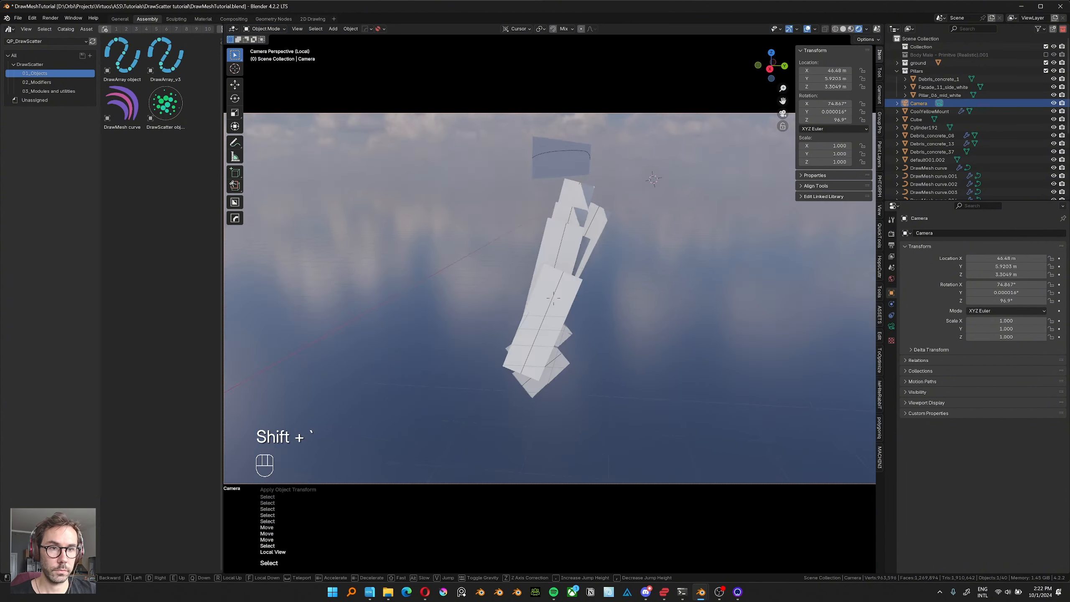
key("d")
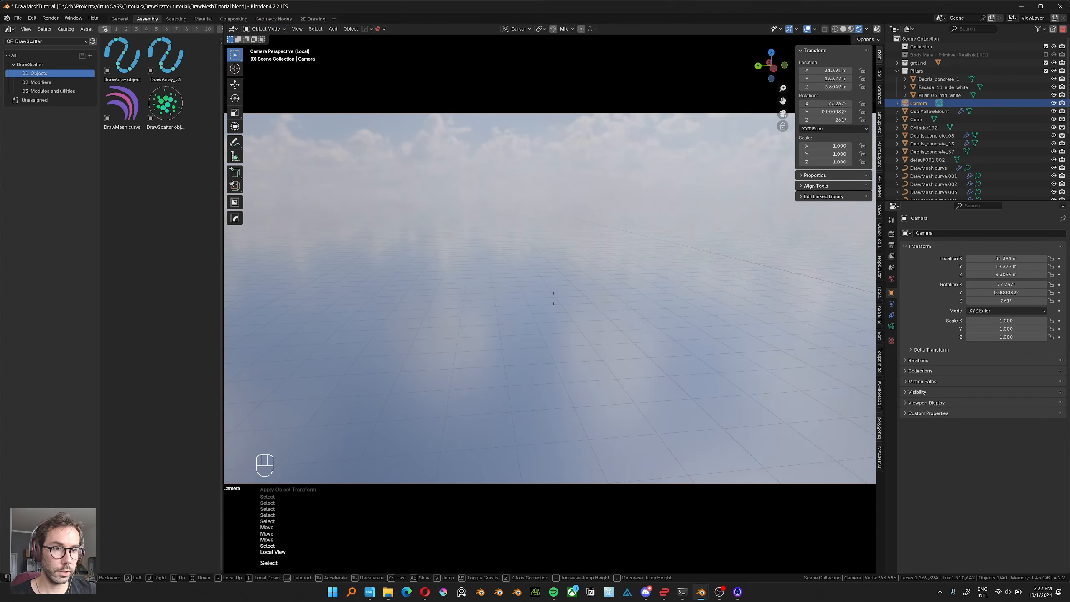
left_click(583, 166)
key("shift+grave")
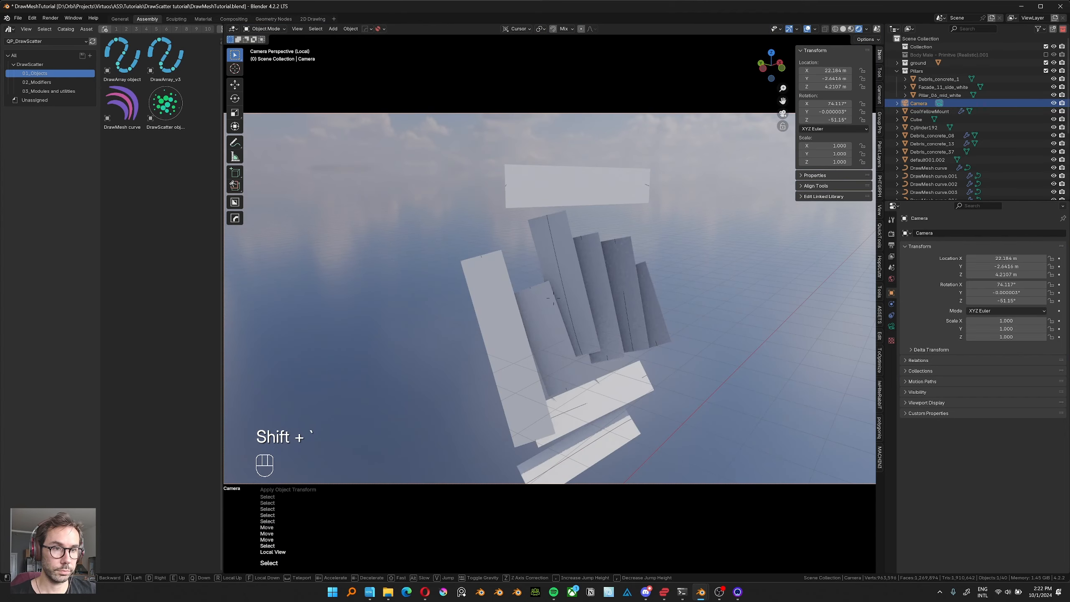
key("d")
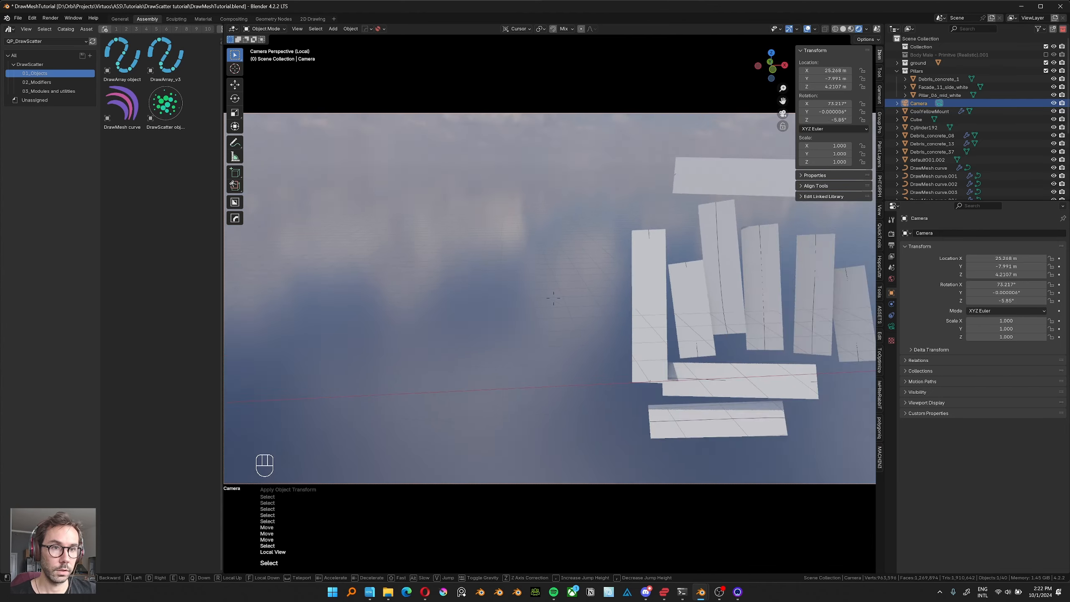
key("d")
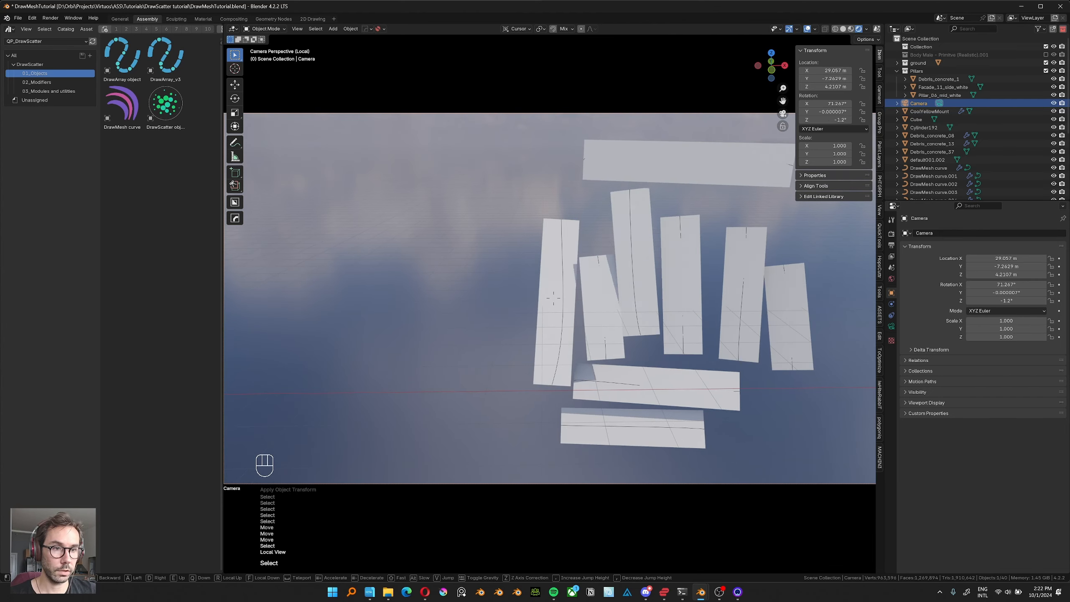
key("q")
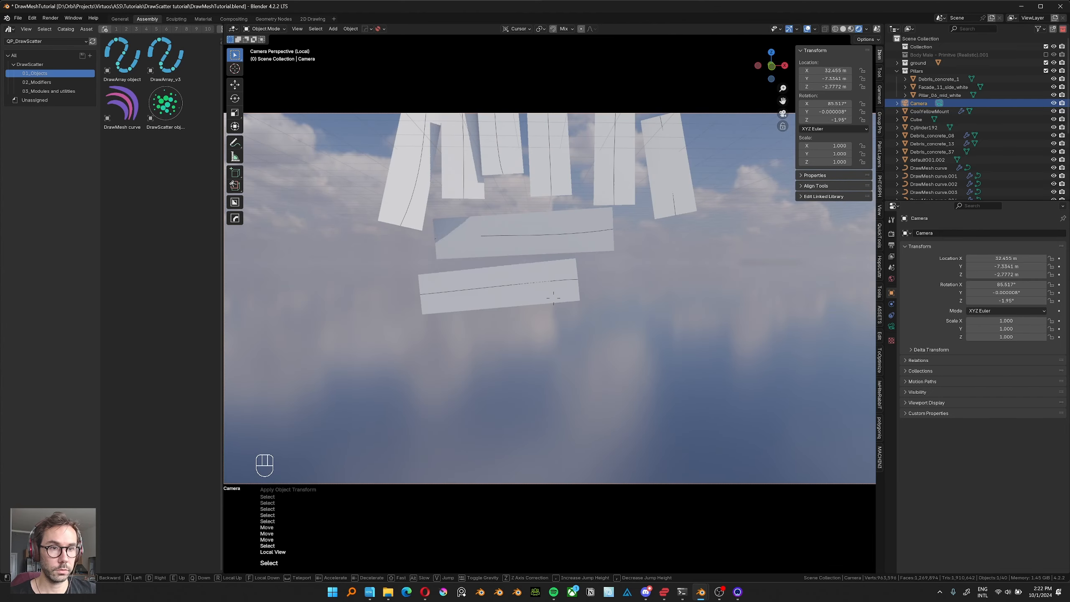
key("e")
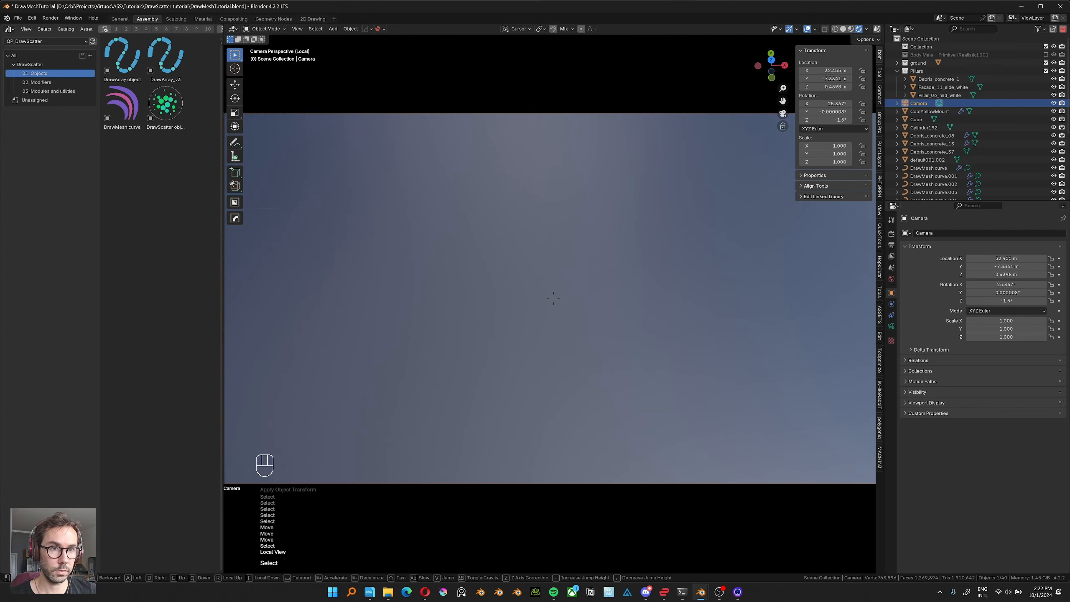
left_click(553, 298)
key("KP_Divide")
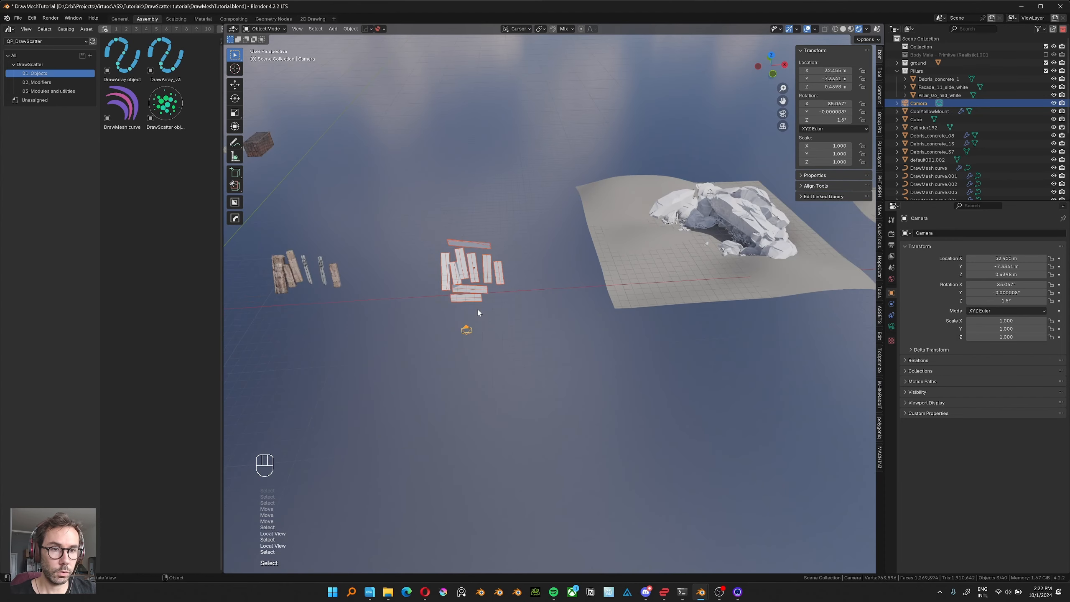
Move the ribbon curve and the camera over to the rock pile on the ground surface, undoing the stray camera-view change.
left_click(478, 312, "shift")
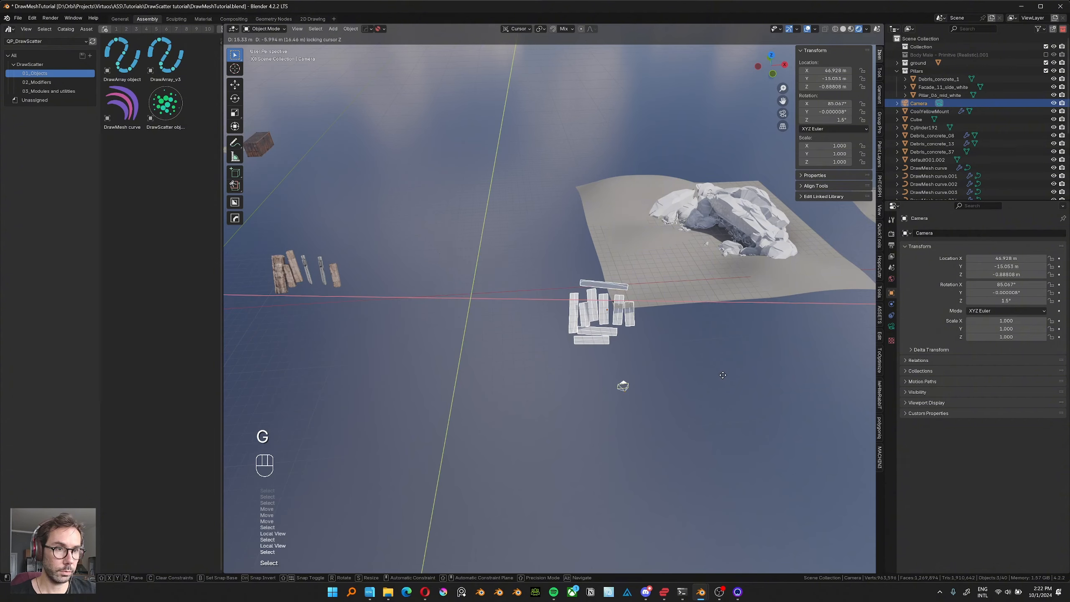
key("KP_0")
key("shift+grave")
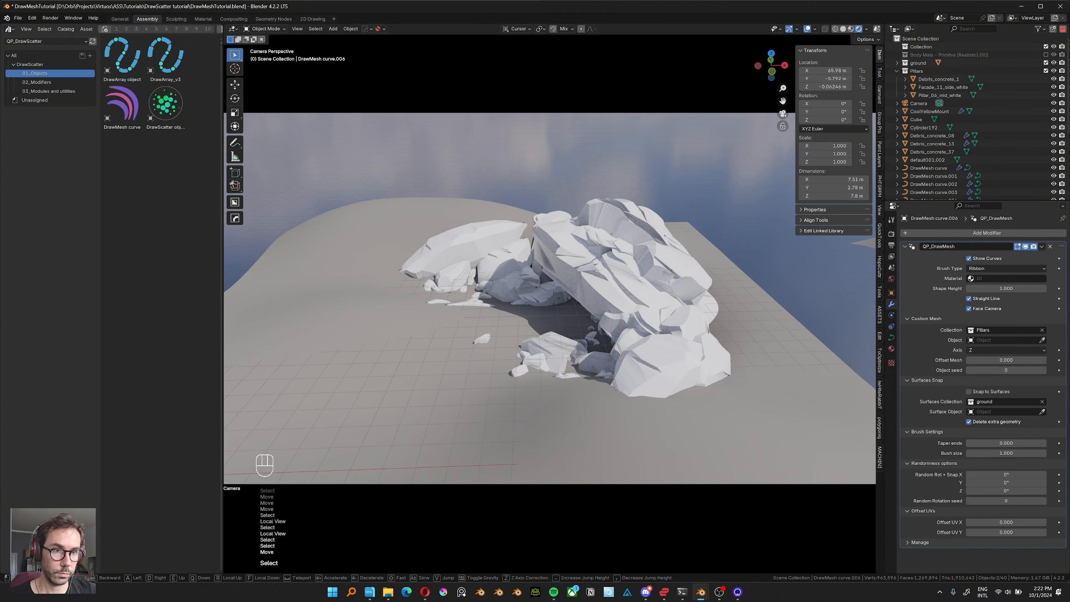
key("ctrl+z")
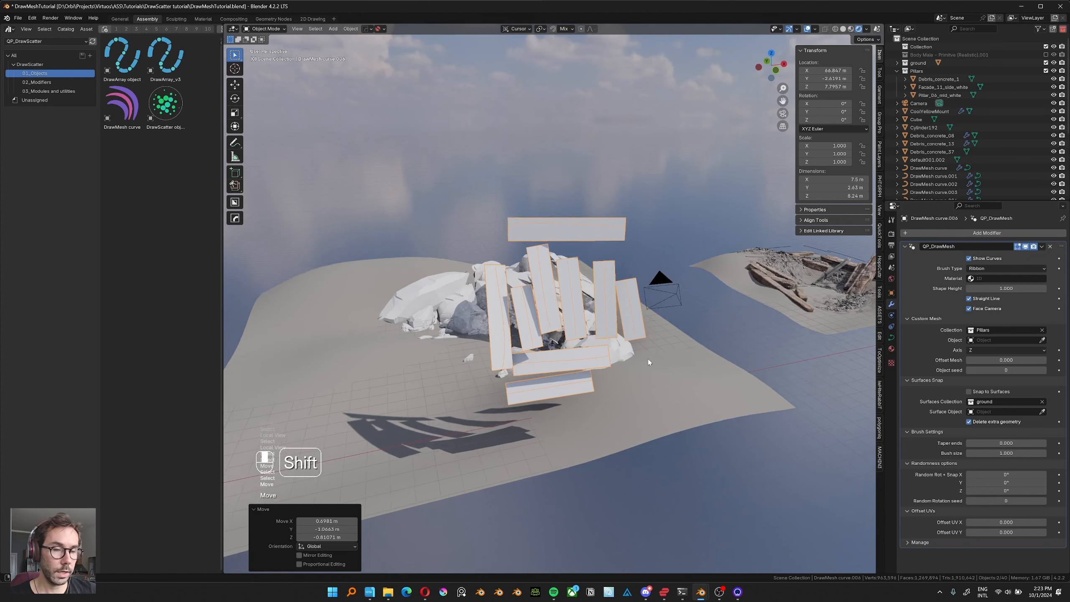
middle_click_drag(648, 359, 637, 354, "shift")
Switch the curve's Brush Type to Square and inspect the resulting strokes in front of the rocks.
left_click(981, 270)
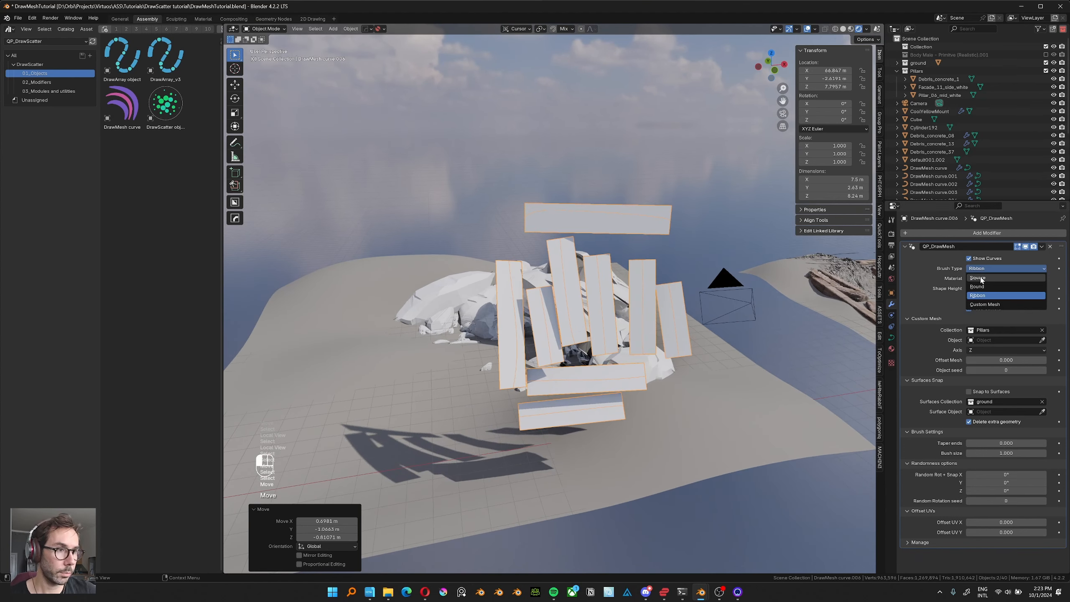
left_click(981, 281)
middle_click_drag(612, 292, 568, 285)
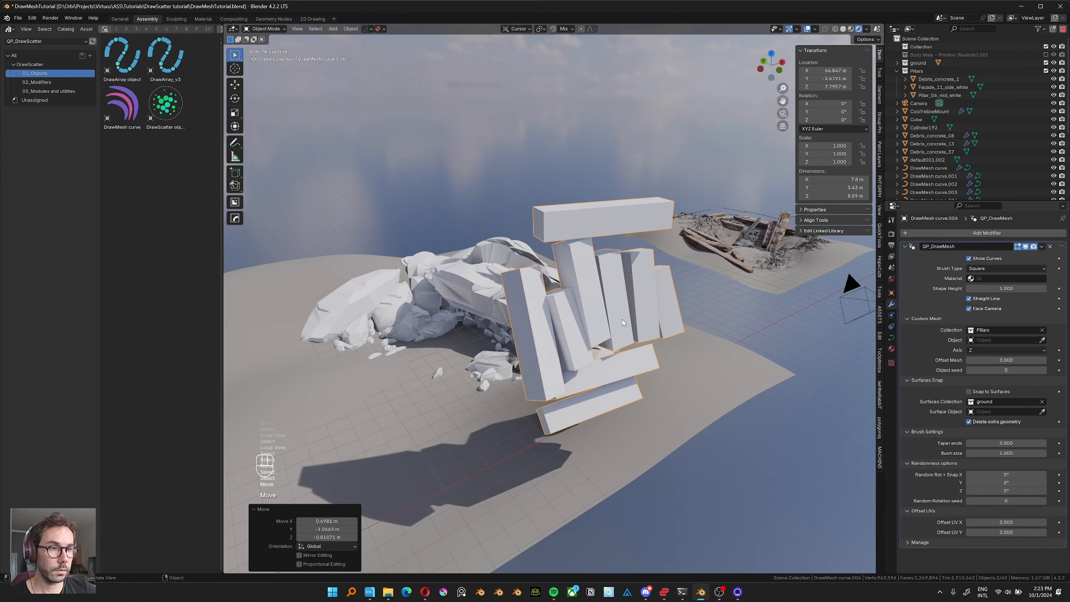
middle_click_drag(622, 320, 598, 293)
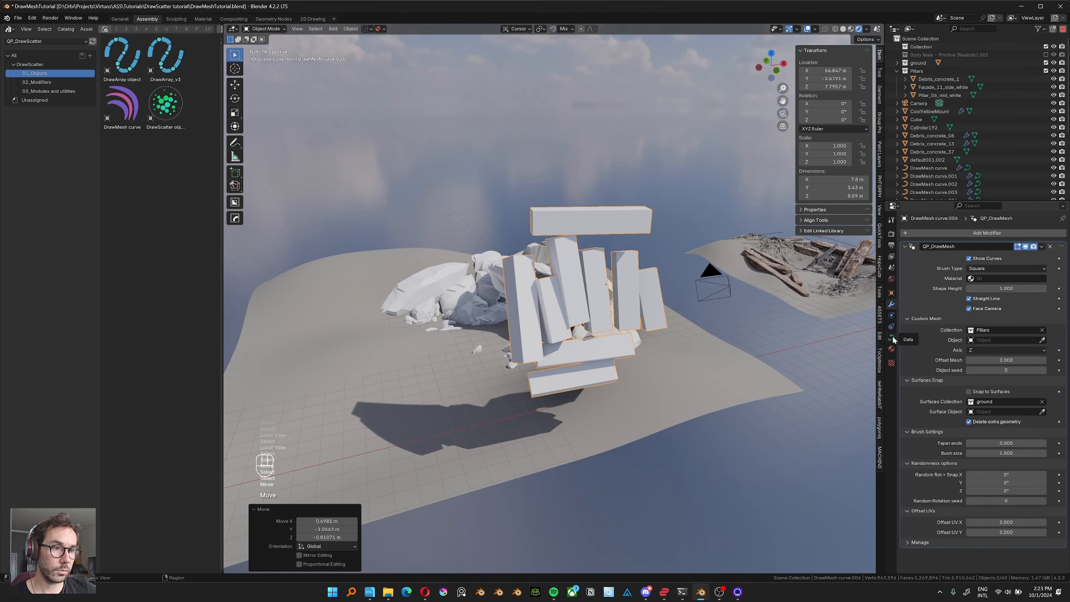
middle_click_drag(742, 318, 755, 323)
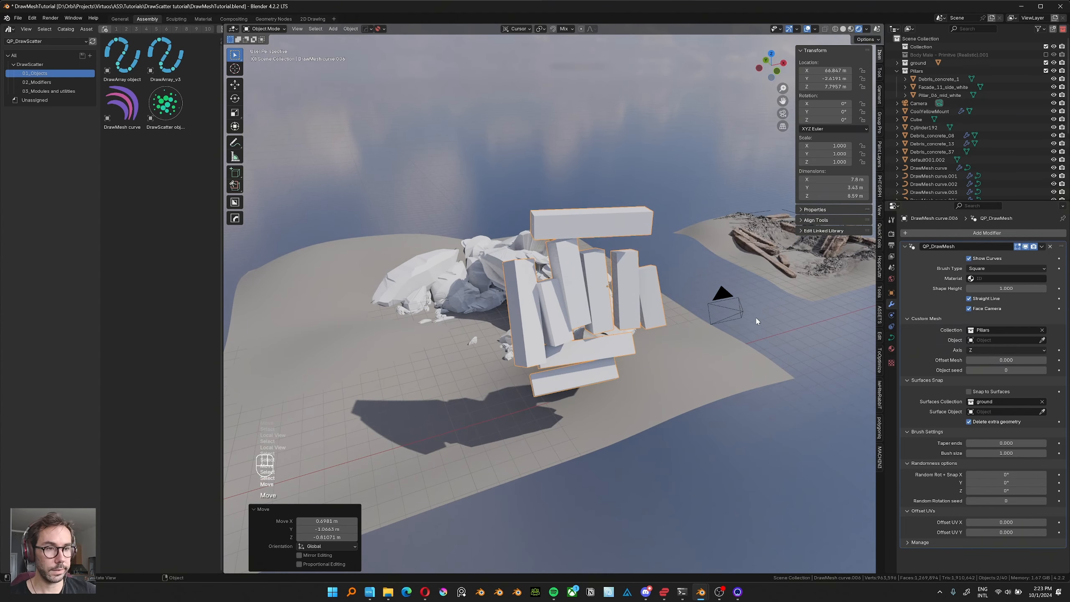
Create a new material on the curve placed in front of the rocks.
left_click(891, 350)
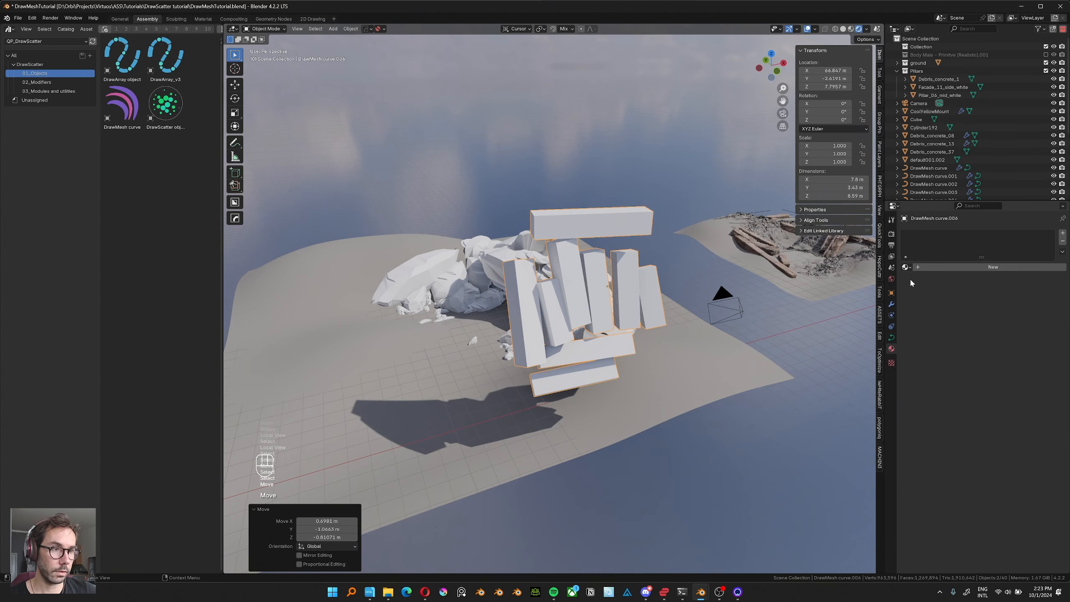
middle_click_drag(625, 348, 691, 320)
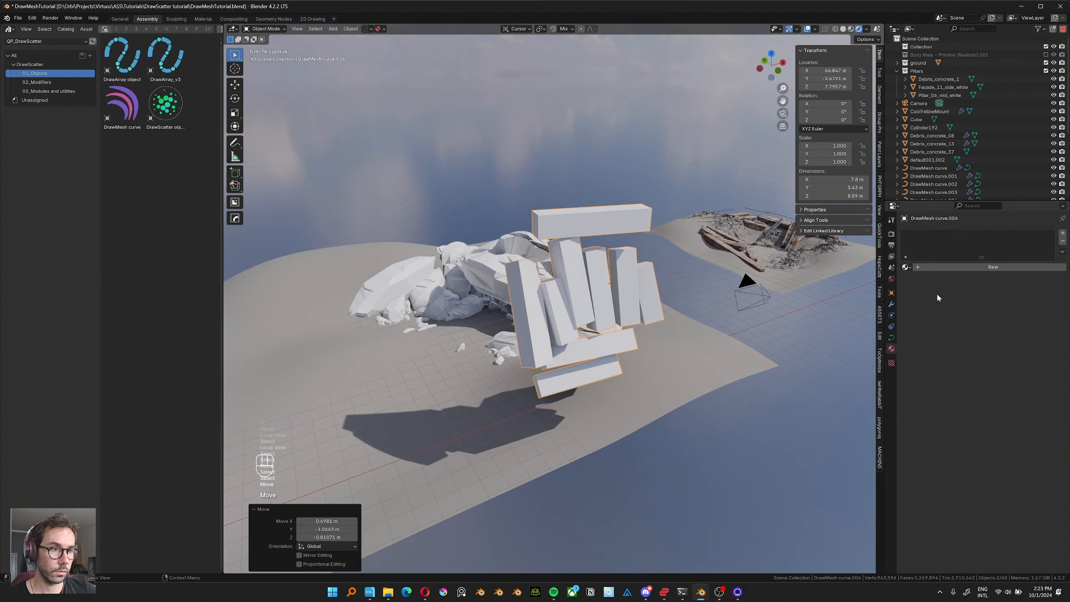
left_click(957, 269)
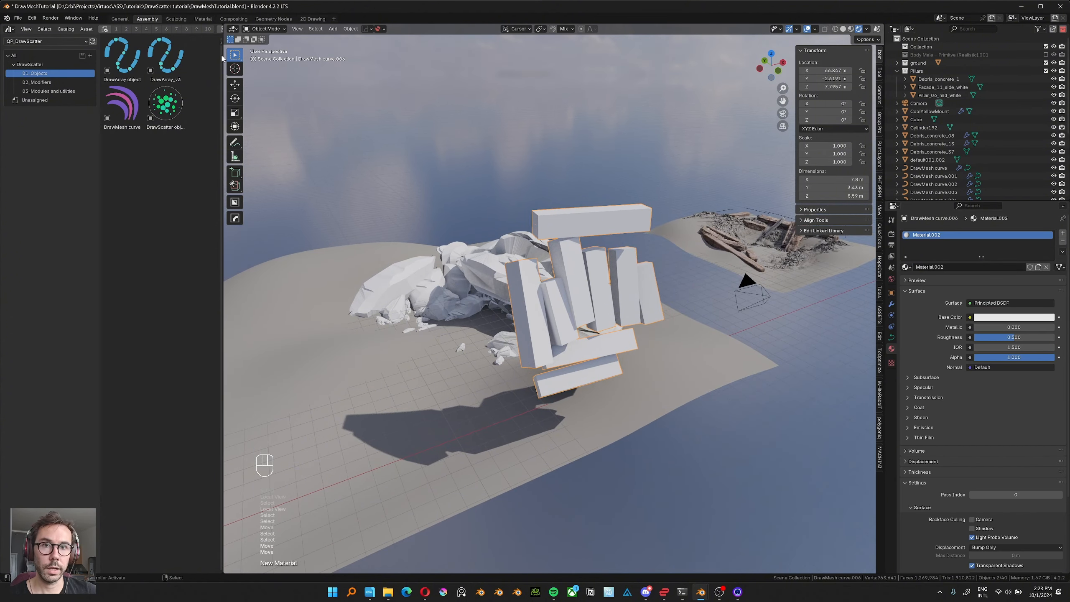
Rename the new material distort and assign it as the Material of the curve's QP_DrawMesh modifier.
left_click(892, 303)
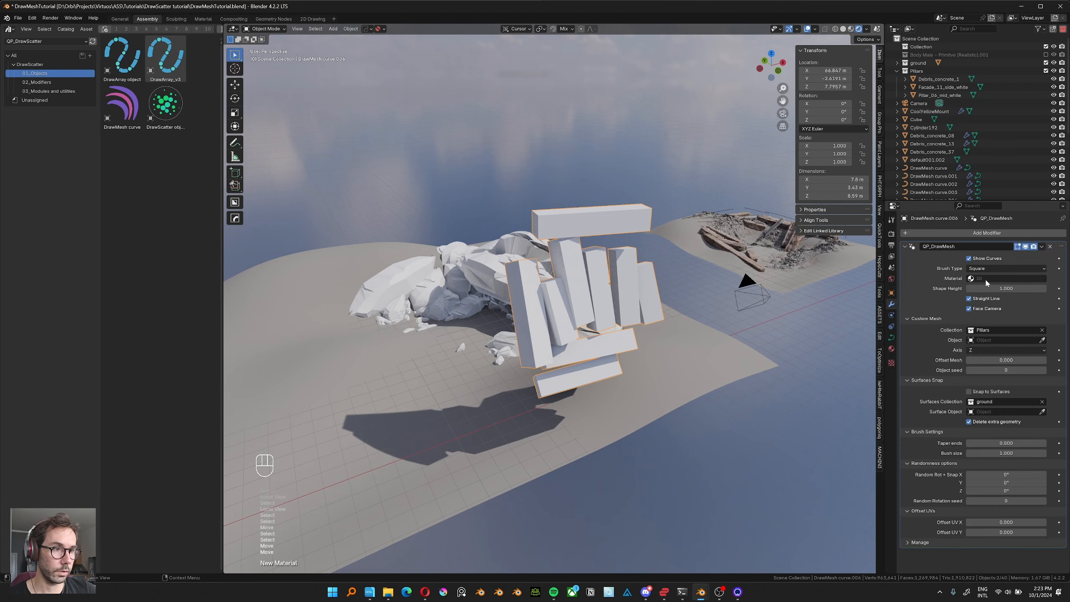
left_click(986, 280)
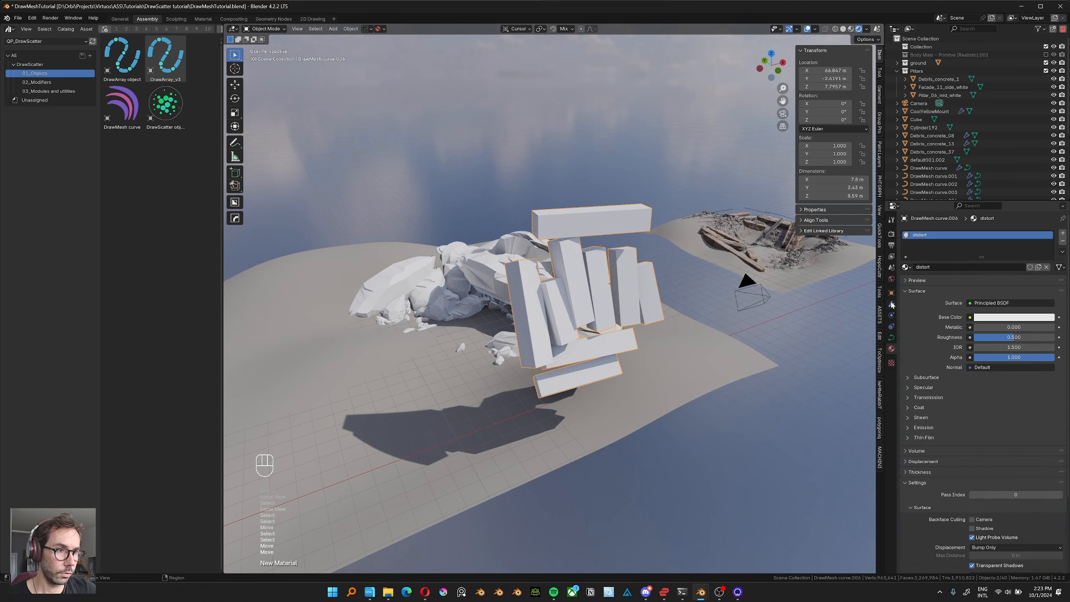
type("dist")
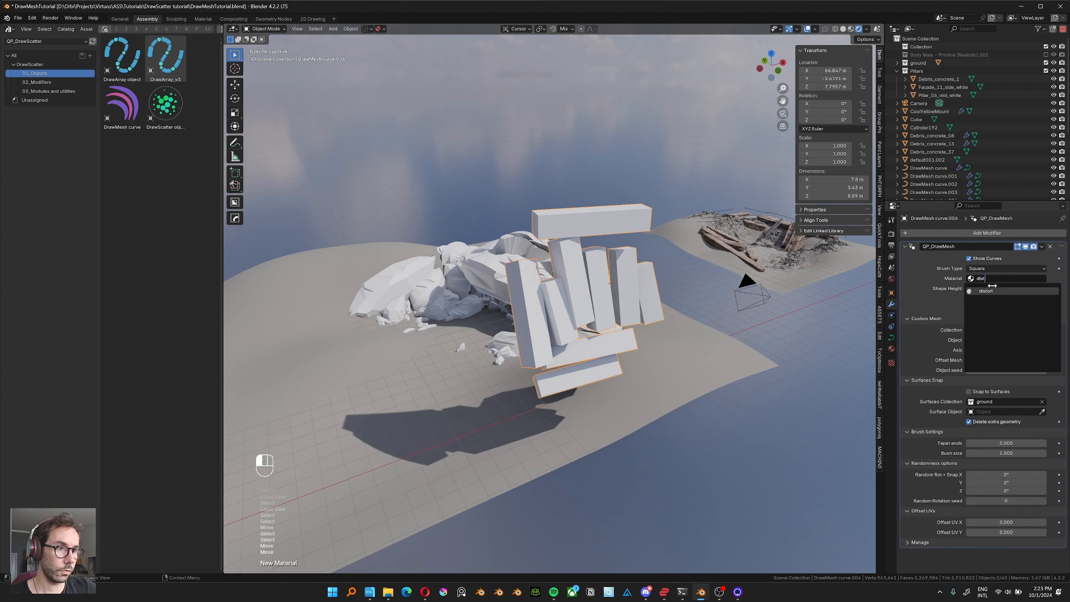
left_click(991, 288)
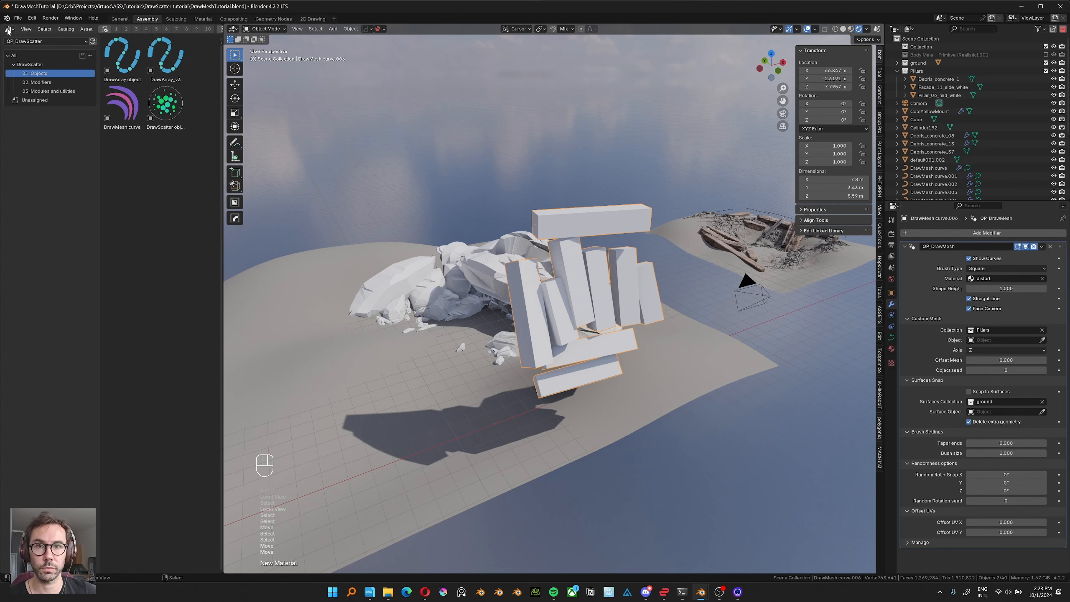
Turn the asset browser area into a Shader Editor, hide its sidebar and widen it to work on the distort material.
left_click(8, 30)
left_click(39, 105)
key("n")
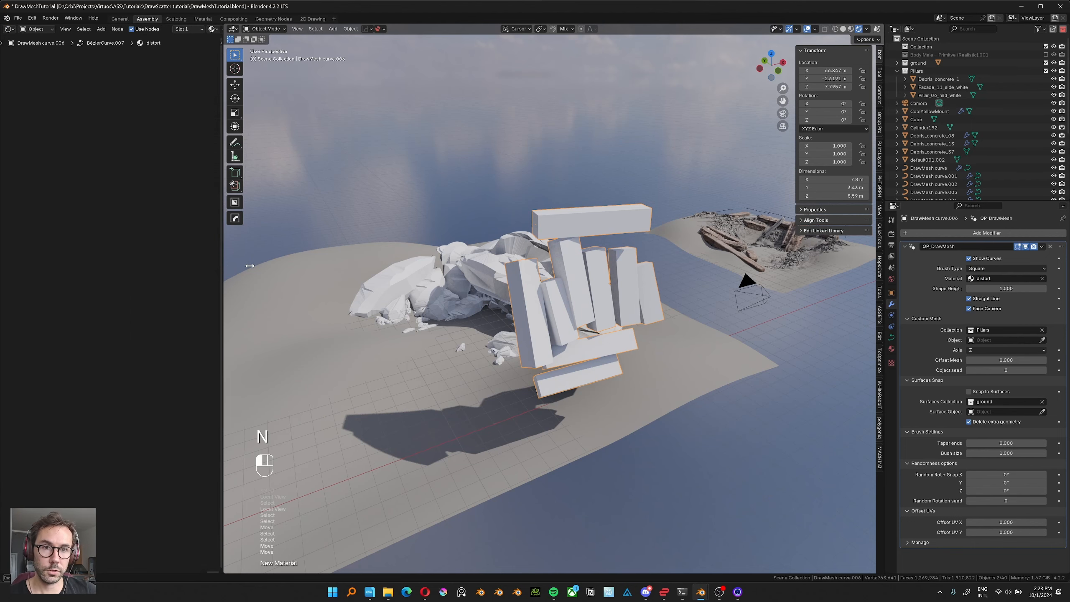
left_click_drag(249, 266, 360, 258)
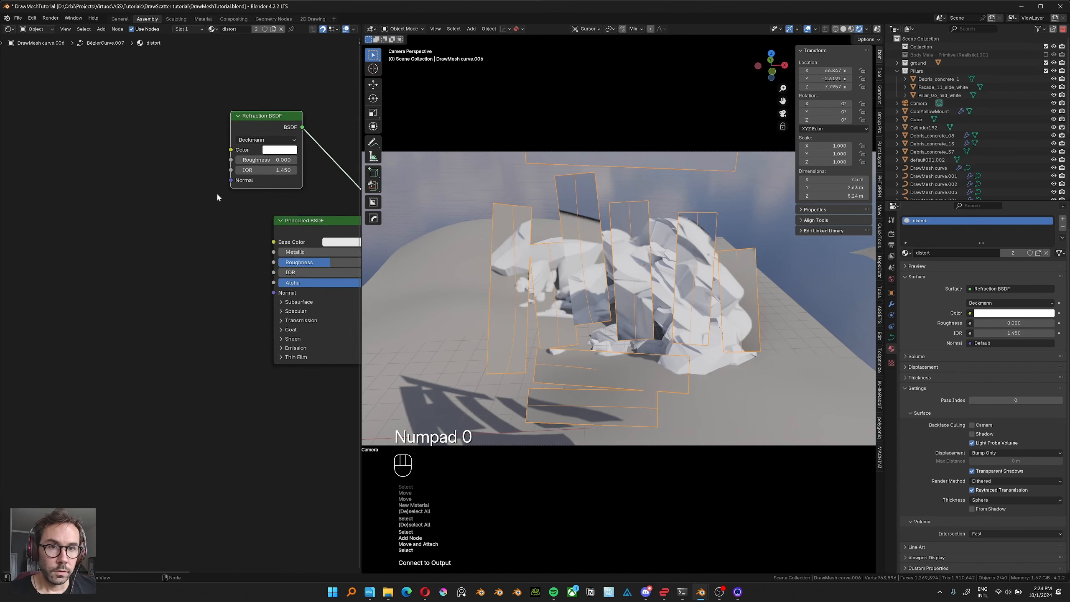
scroll(217, 192, "up", 2)
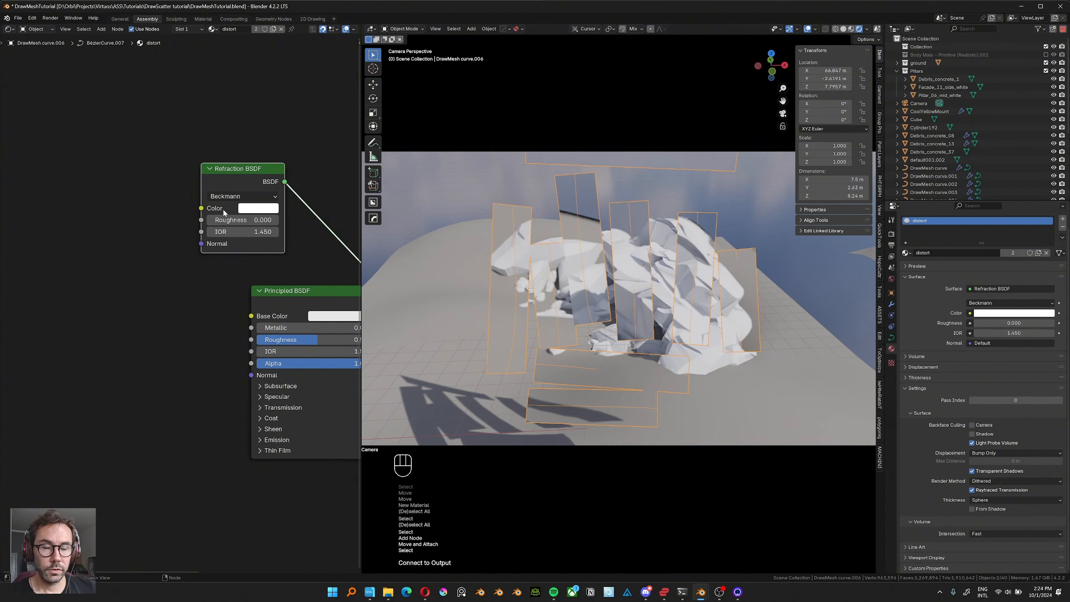
Try varying the Refraction BSDF node's IOR and cancel the change.
middle_click_drag(244, 207, 238, 209)
mouse_move(254, 232)
left_mouse_down()
mouse_move(211, 232)
mouse_move(247, 232)
mouse_move(236, 232)
left_mouse_up()
right_click(237, 233)
Add a Voronoi Texture node in the empty space before the Refraction BSDF node.
mouse_move(161, 230)
middle_mouse_down()
mouse_move(202, 233)
mouse_move(176, 238)
middle_mouse_up()
scroll(177, 234, "down", 5)
left_click(175, 239)
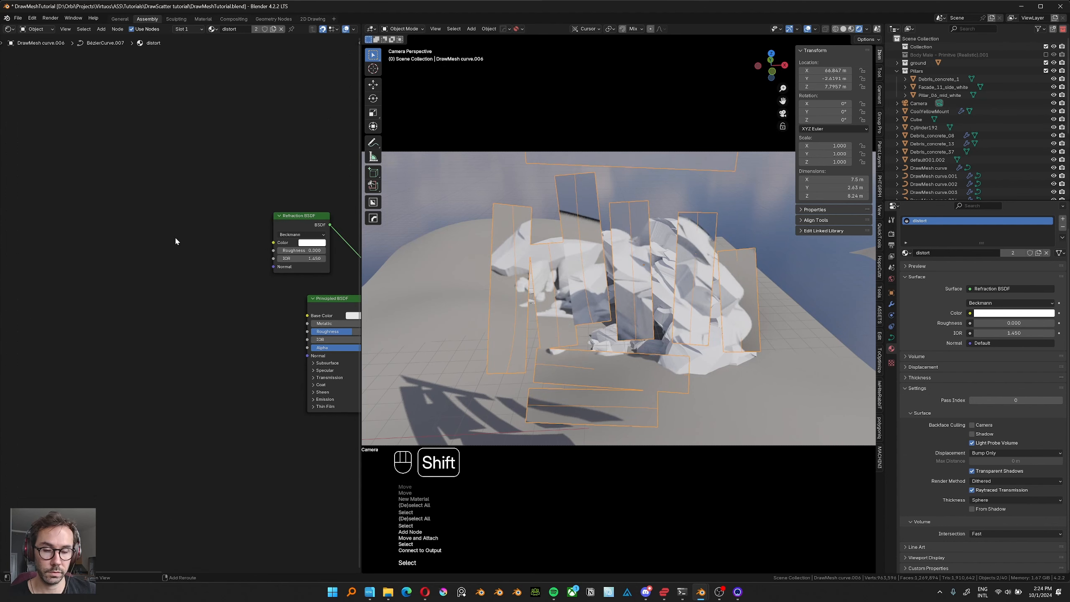
key("shift+a")
type("vor")
key("Return")
left_click(128, 218)
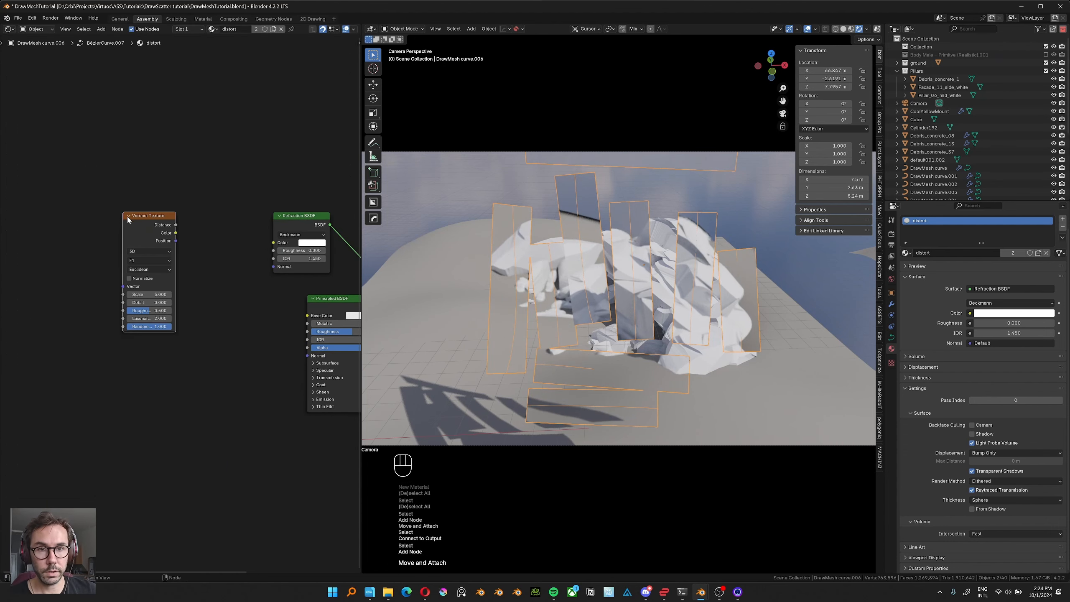
Preview the Voronoi Texture on the strokes through the material output and set its Scale to 7.4.
middle_click_drag(148, 232, 214, 225)
left_click(127, 230, "ctrl+shift")
scroll(214, 300, "up", 3)
mouse_move(212, 290)
left_mouse_down()
mouse_move(248, 291)
mouse_move(217, 290)
left_mouse_up()
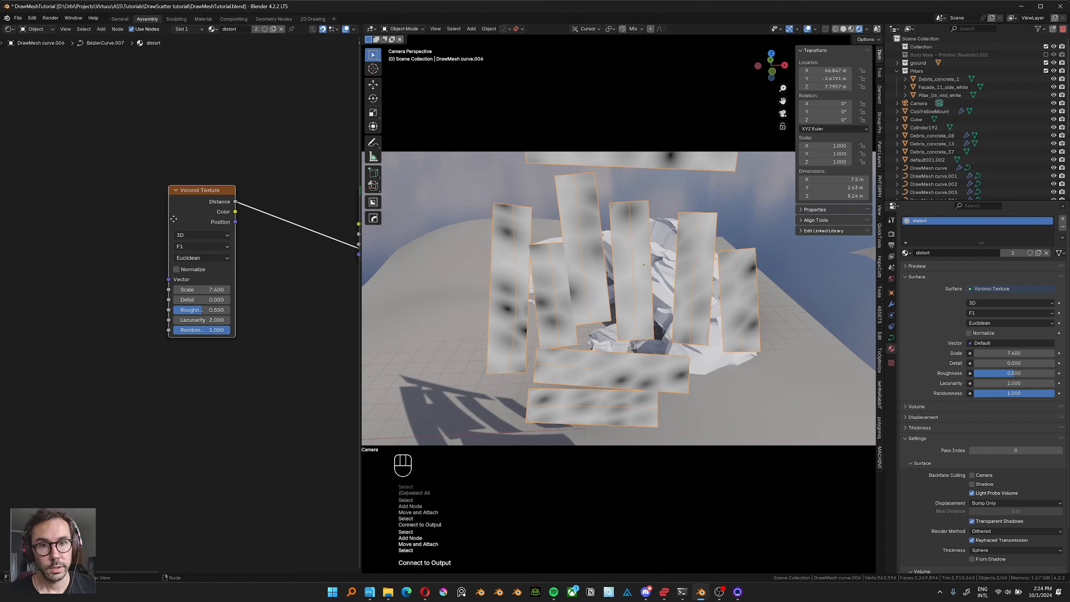
Move the Voronoi Texture node farther from the shaders and connect its Distance output to the Refraction BSDF's Roughness input.
middle_click_drag(173, 218, 154, 200)
left_click_drag(154, 199, 106, 208)
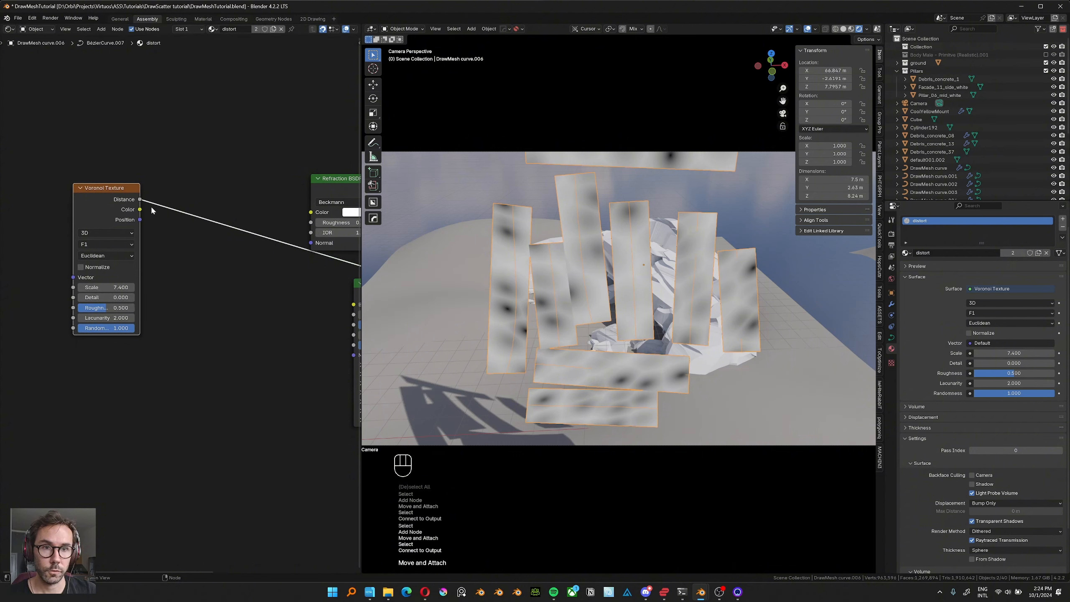
left_click_drag(289, 228, 311, 222)
middle_click_drag(311, 222, 196, 225)
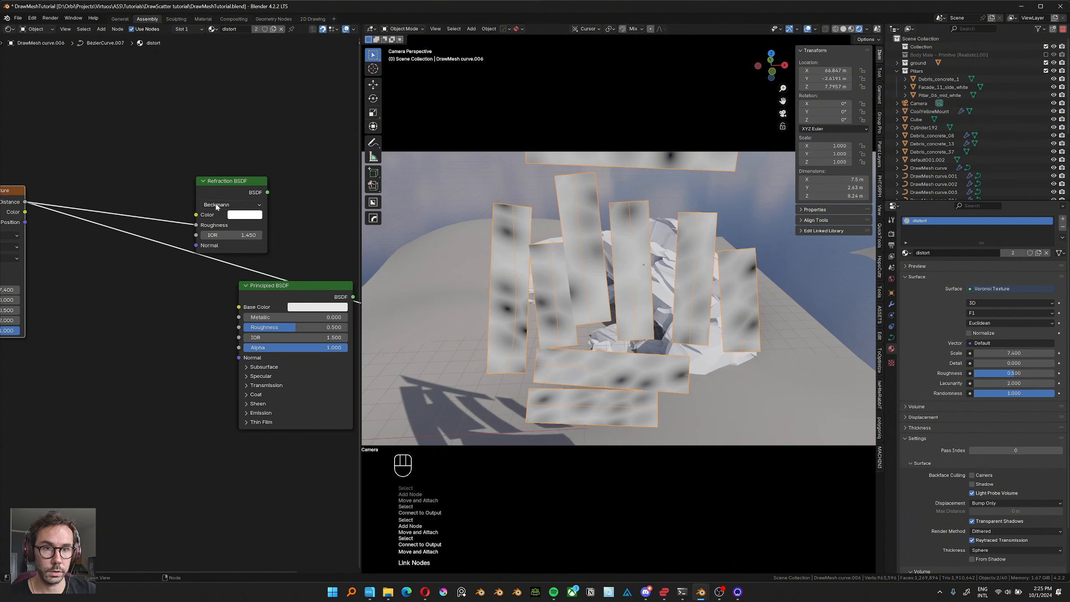
Insert a Map Range node with To Min 0.600 after the Voronoi Texture and feed its result into the Refraction BSDF's IOR.
left_click(264, 243, "ctrl+shift")
middle_click_drag(76, 283, 156, 274)
key("shift+a")
left_click(201, 211)
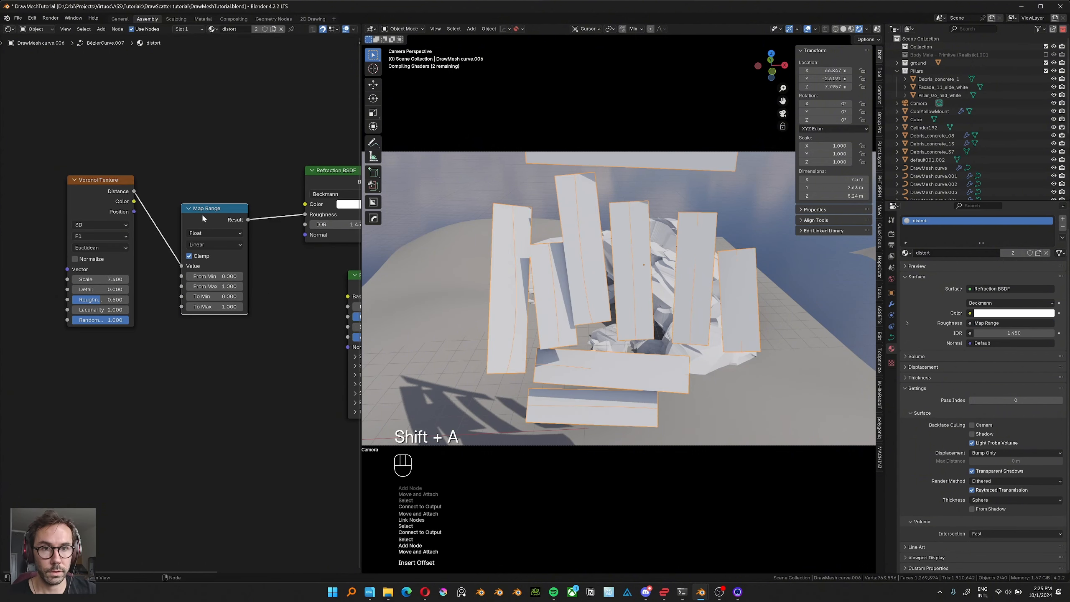
left_click_drag(202, 209, 202, 182)
Enter Edit Mode on the DrawMesh curve and delete all its existing strokes.
key("Tab")
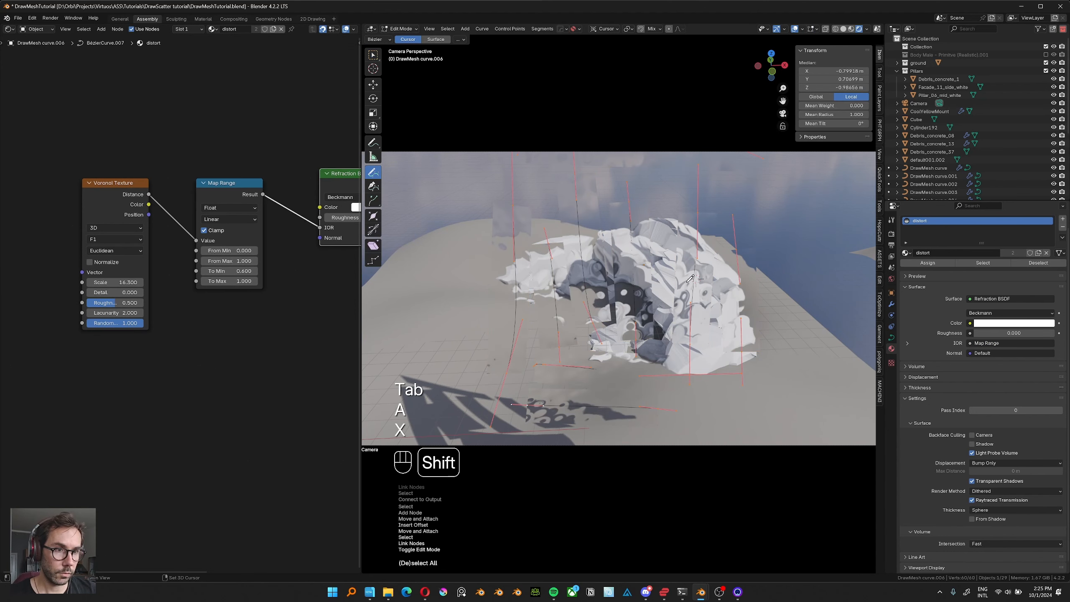
key("x")
key("x")
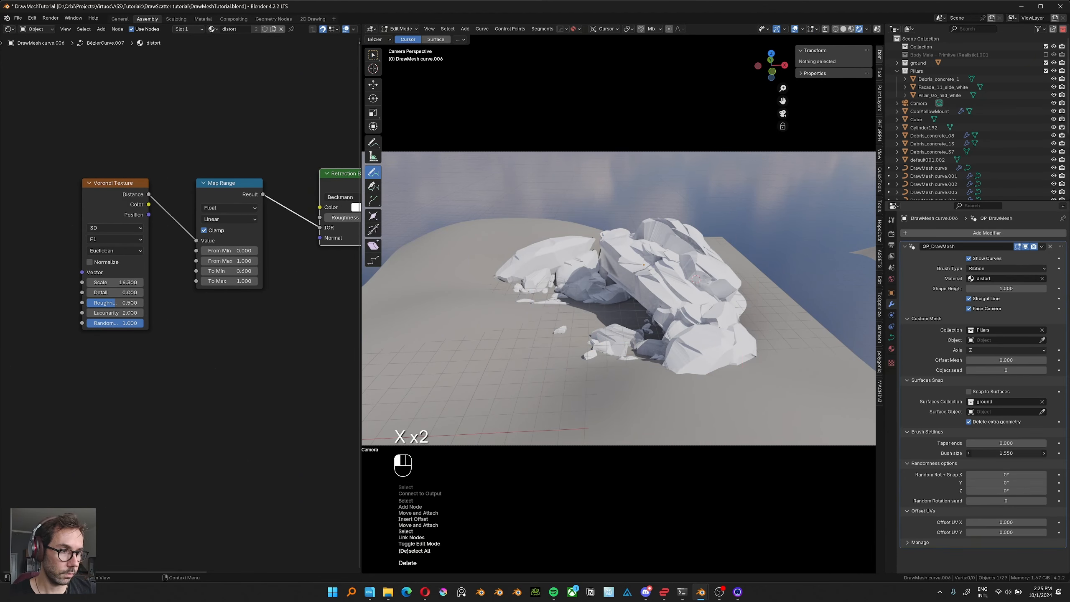
Draw wide straight strokes across the rocks with brush size 3.330 and move the selected stroke higher.
left_click_drag(1006, 453, 1031, 453)
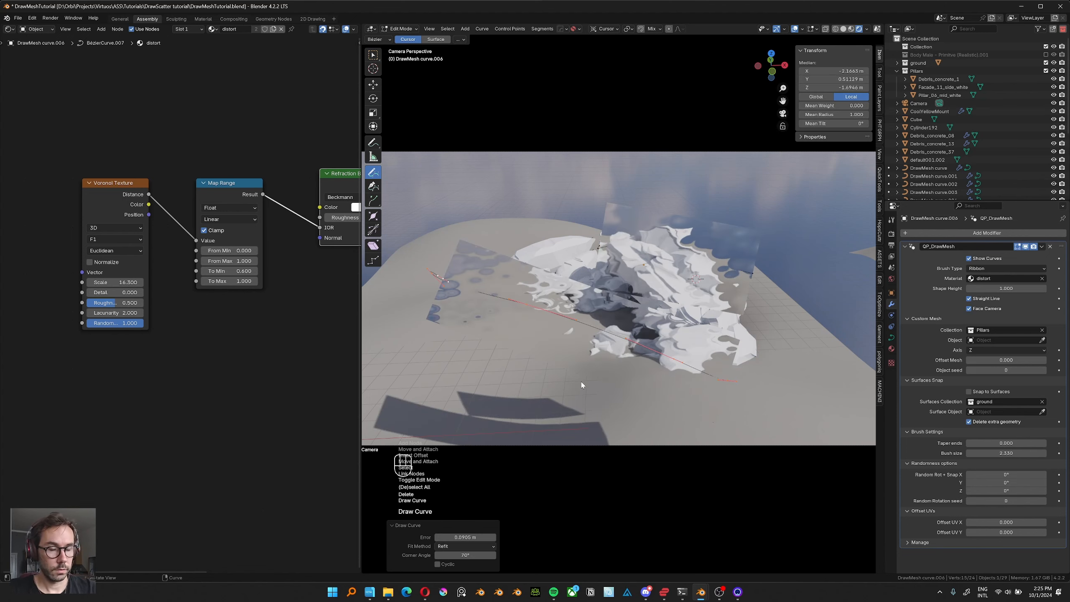
key("g")
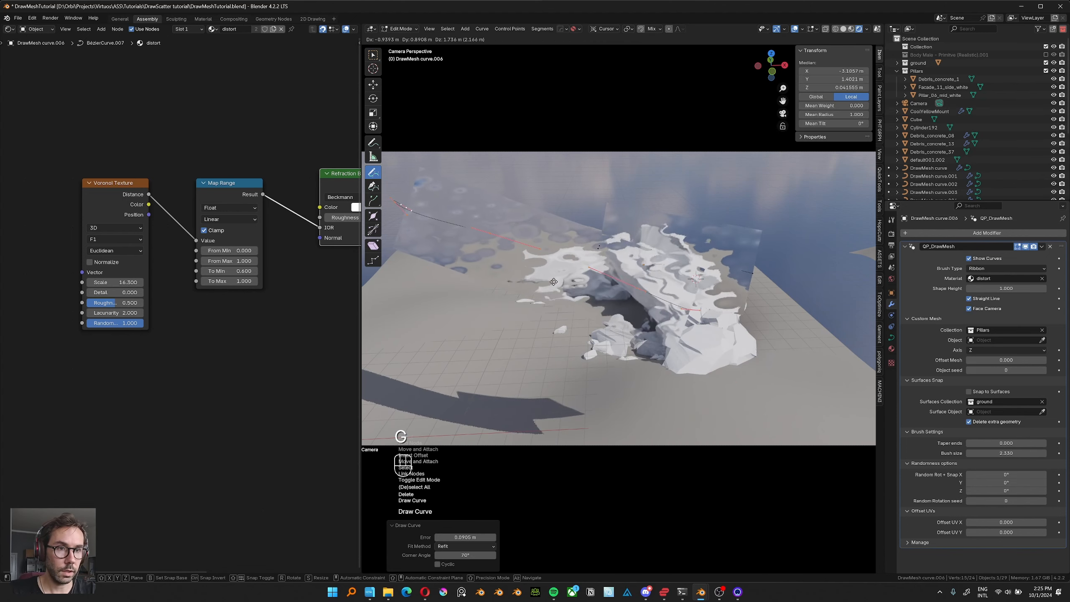
left_click(472, 283)
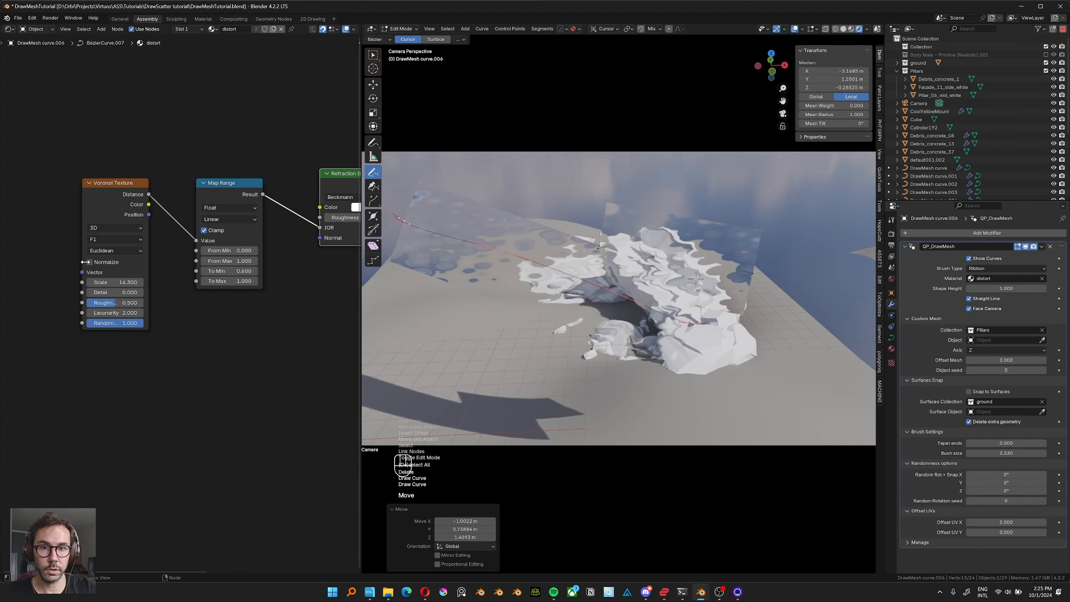
Set the Voronoi Texture's distance metric to Manhattan and hide the viewport overlays.
left_click(106, 251)
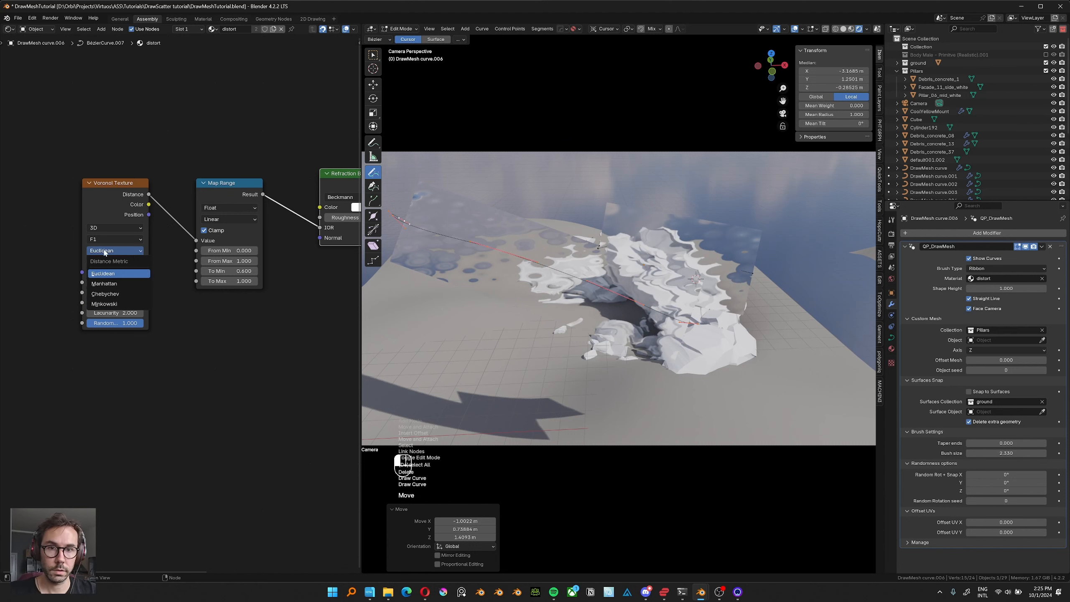
left_click(114, 285)
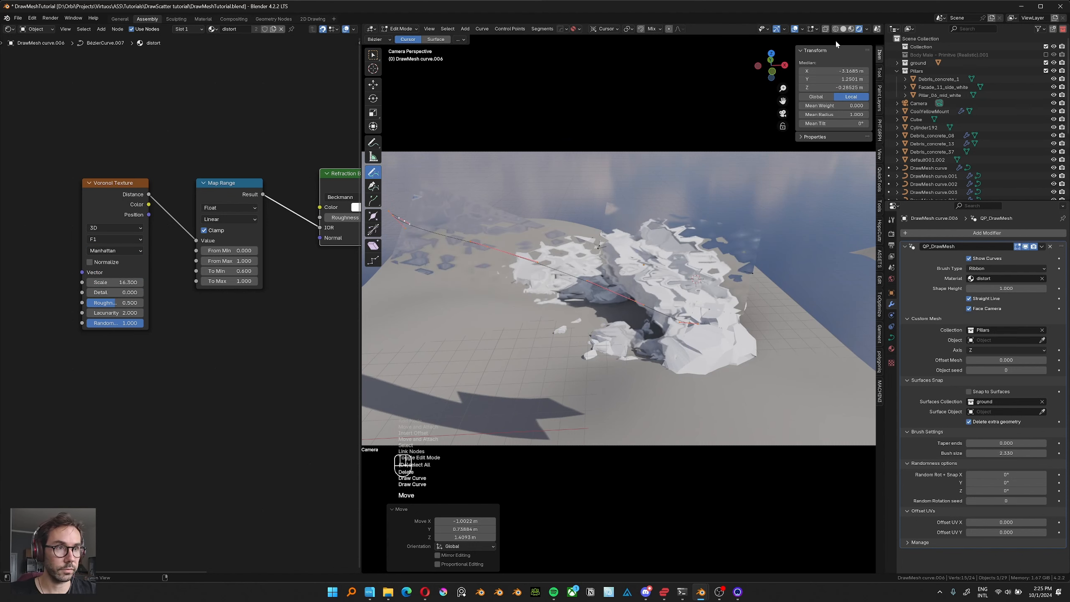
left_click(794, 30)
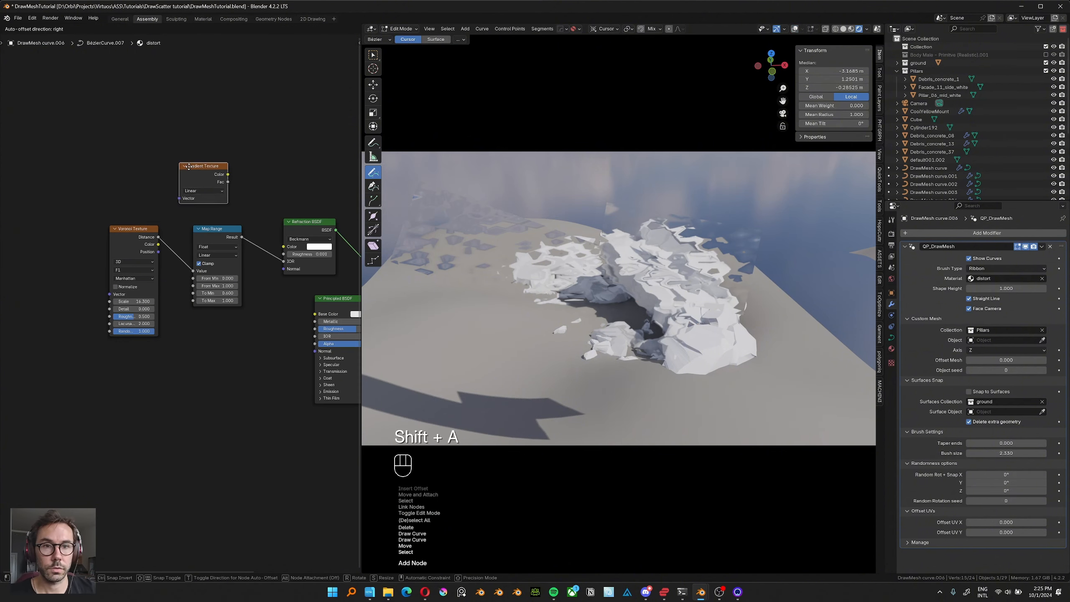
Add a spherical Gradient Texture with Texture Coordinate and Mapping nodes above the Map Range node and preview it on the strokes.
left_click(190, 160)
left_click_drag(126, 247, 158, 248)
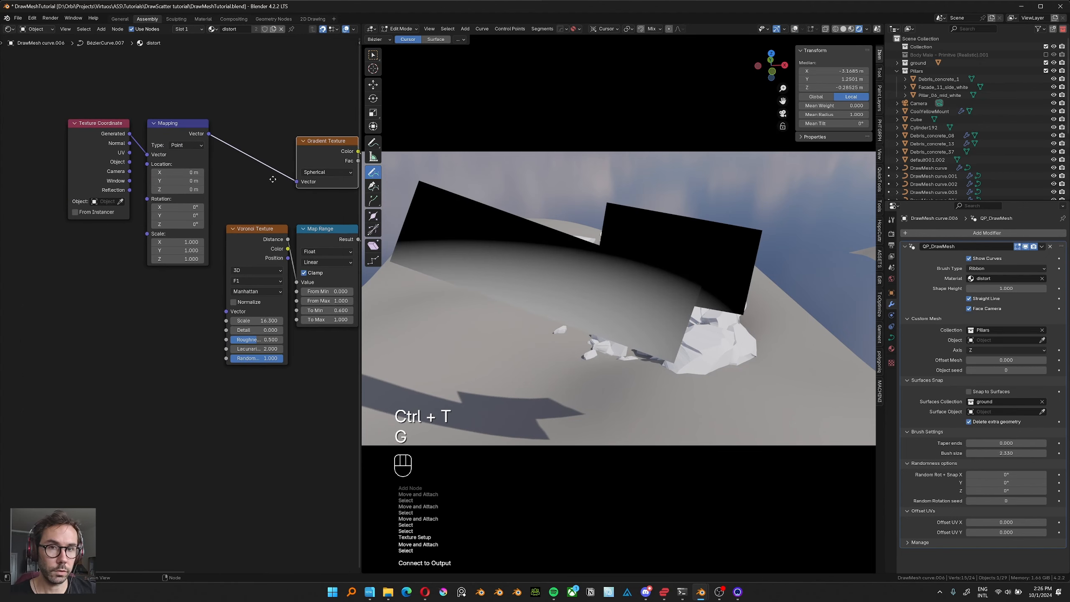
middle_click_drag(273, 179, 288, 181)
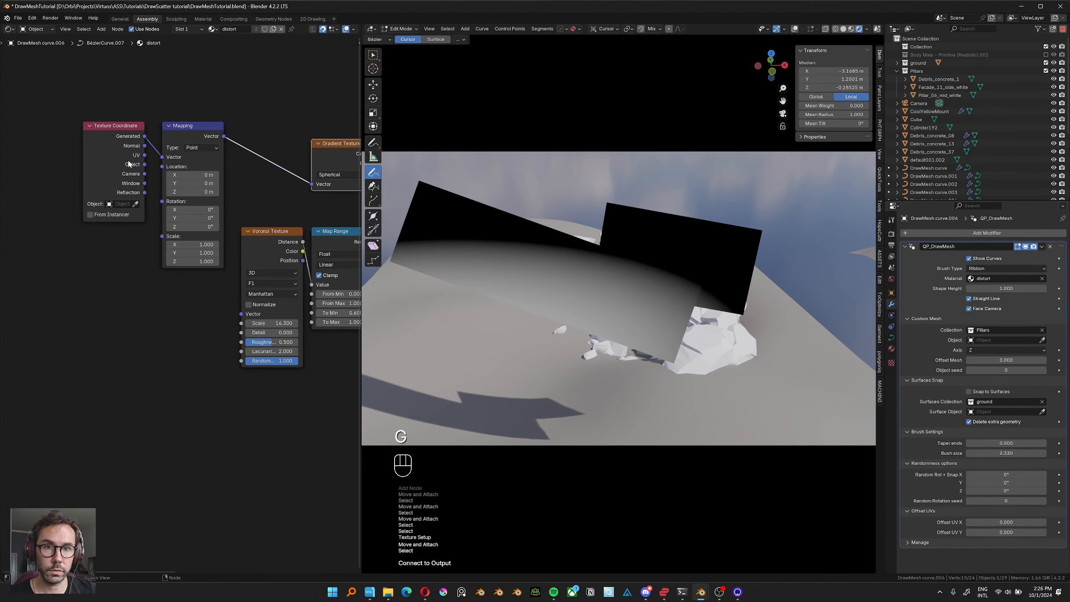
Try the Square and Round brush types on the gradient-textured strokes.
left_click(985, 268)
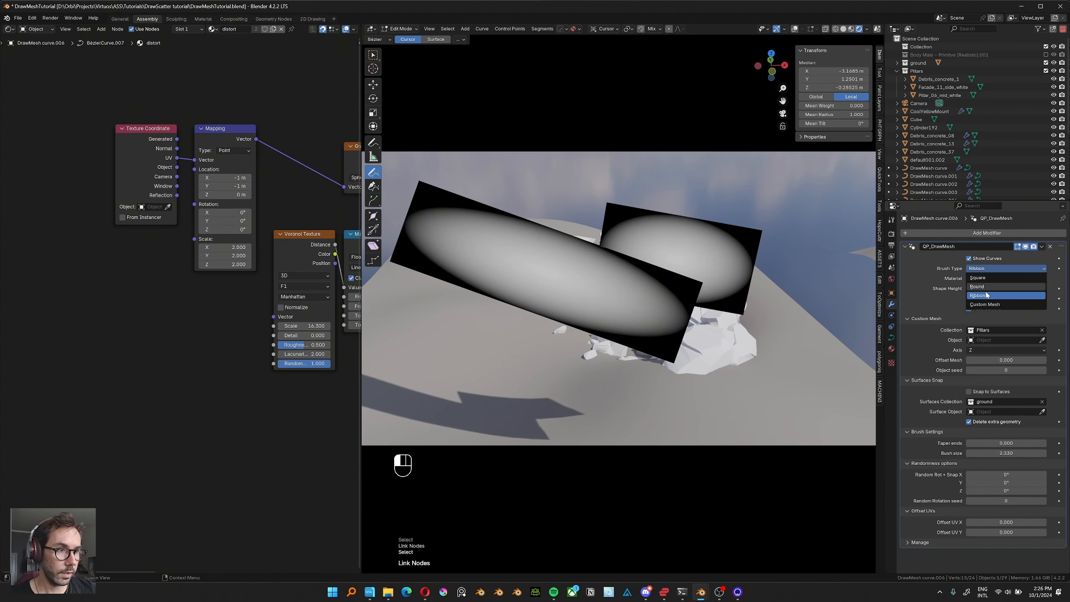
left_click(988, 278)
left_click(987, 269)
left_click(981, 286)
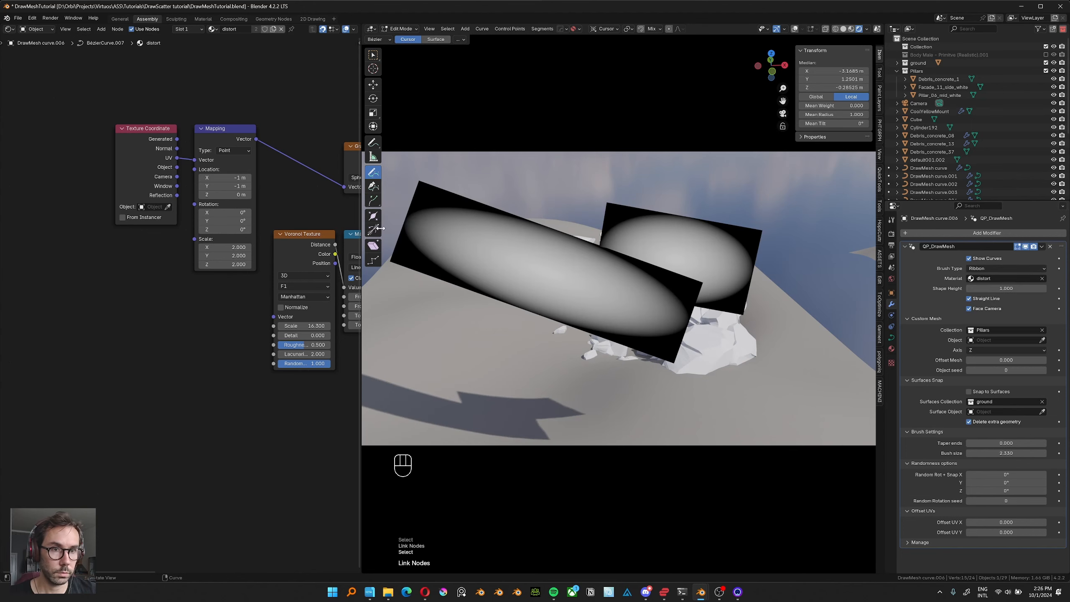
Move the Texture Coordinate and Mapping nodes farther away from the texture nodes.
middle_click_drag(154, 227, 167, 215)
left_click_drag(242, 79, 136, 219)
key("g")
left_click(122, 209)
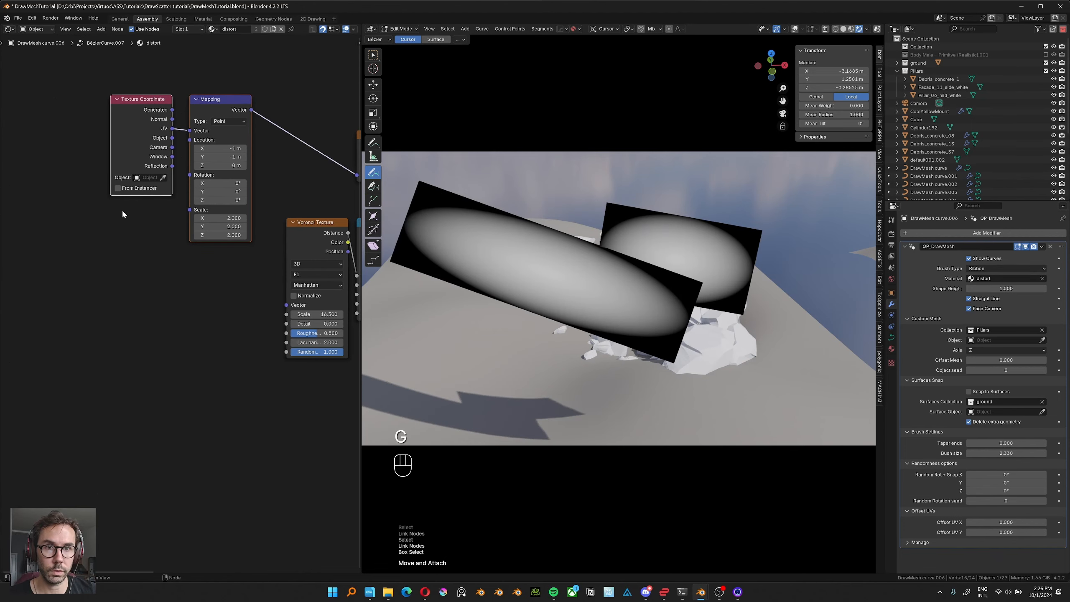
Combine the Gradient Texture and Map Range outputs in a Mix node set to Multiply with a factor of 1.000.
middle_click_drag(208, 291, 187, 279)
scroll(190, 281, "down", 1)
middle_click_drag(324, 264, 239, 261)
middle_click_drag(331, 201, 195, 194)
right_click_drag(108, 210, 102, 146, "ctrl+shift")
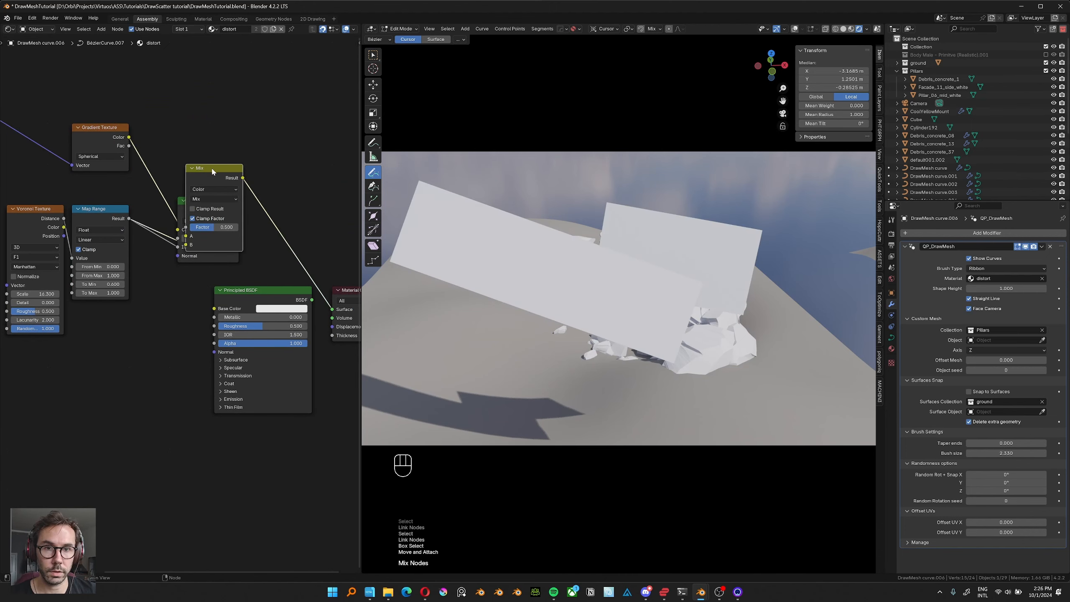
key("g")
left_click(184, 112)
left_click(180, 136)
left_click(176, 174)
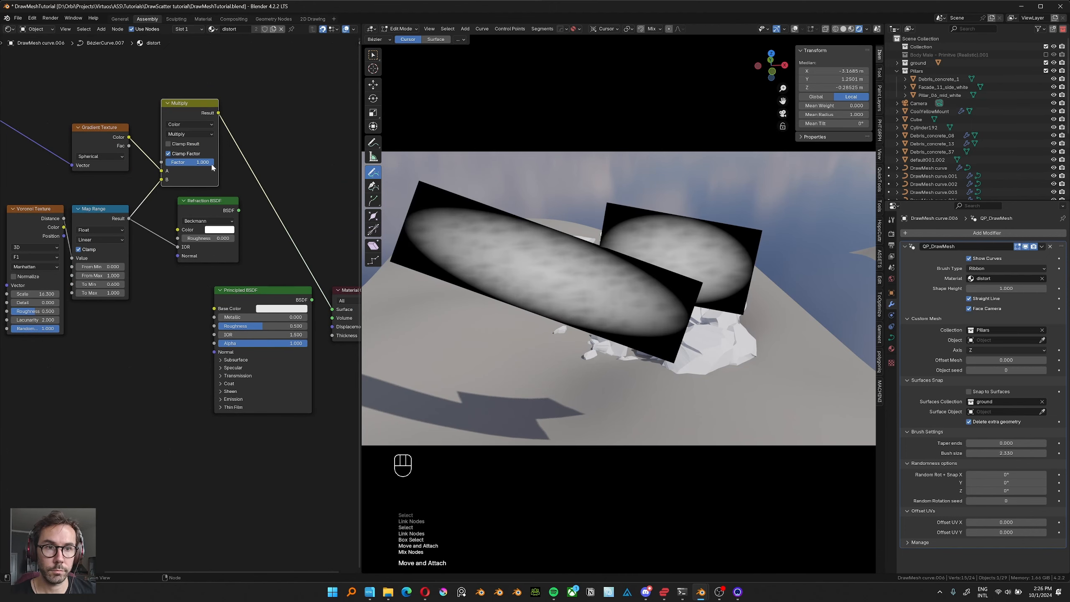
Add a Transparent BSDF node below the Refraction BSDF.
scroll(236, 250, "down", 1)
middle_click_drag(304, 202, 239, 207)
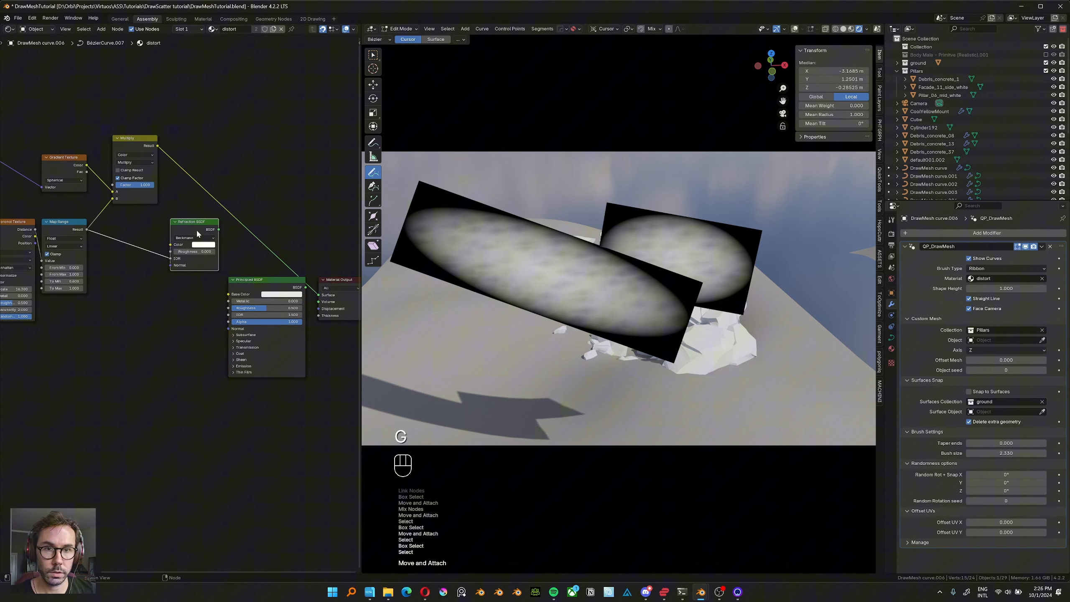
left_click(196, 230)
key("shift+a")
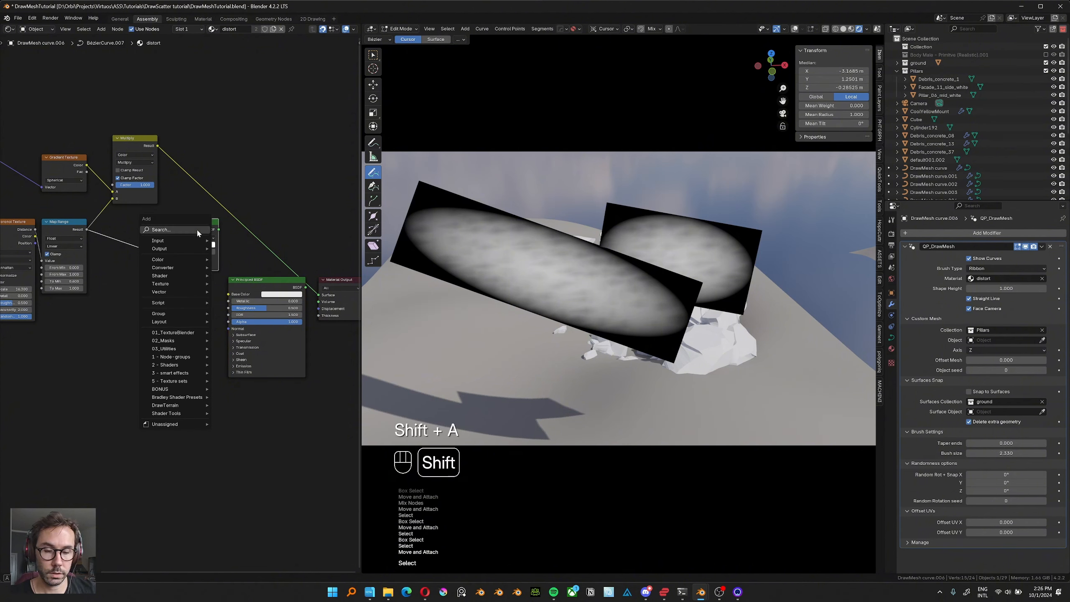
type("transpar")
key("Return")
left_click(173, 289)
Blend the Refraction and Transparent BSDFs with a Mix Shader driven by a Color Ramp whose white stop sits at 0.611.
right_click_drag(176, 288, 198, 253, "ctrl+shift")
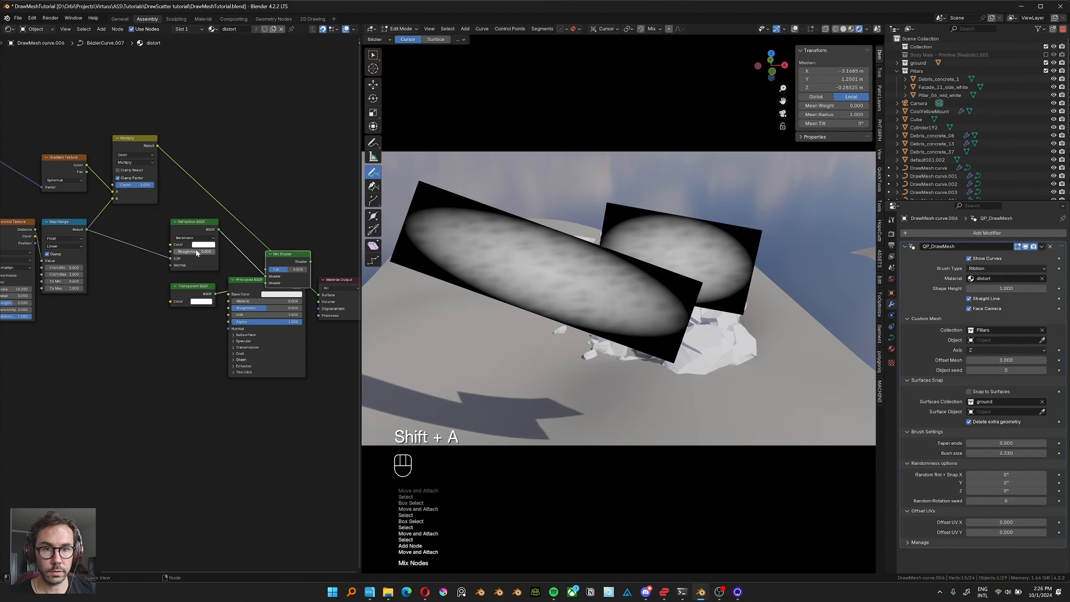
key("g")
left_click(203, 188)
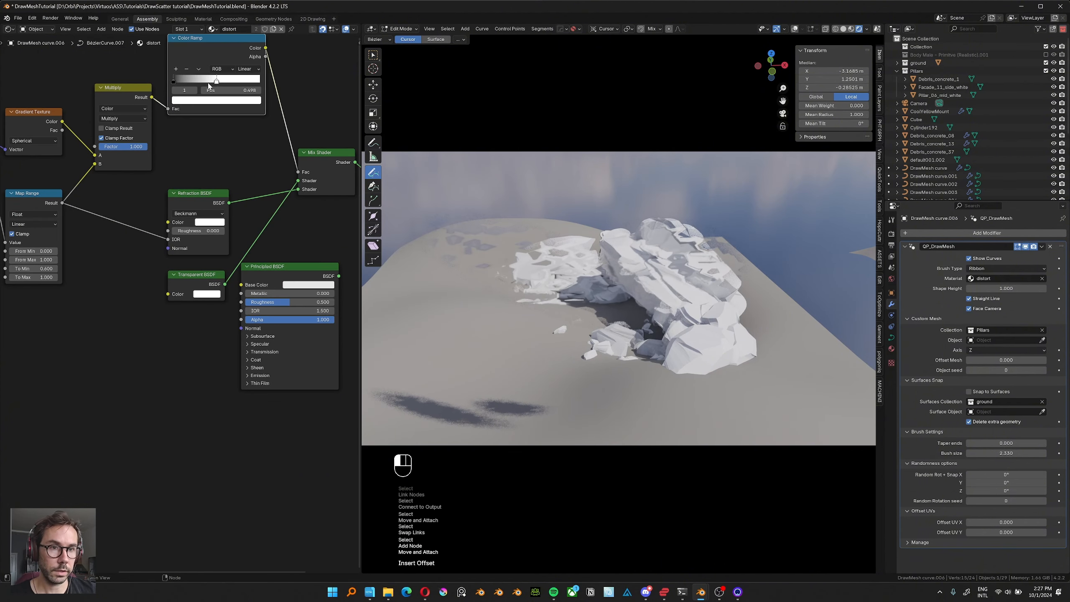
left_click_drag(207, 86, 202, 87)
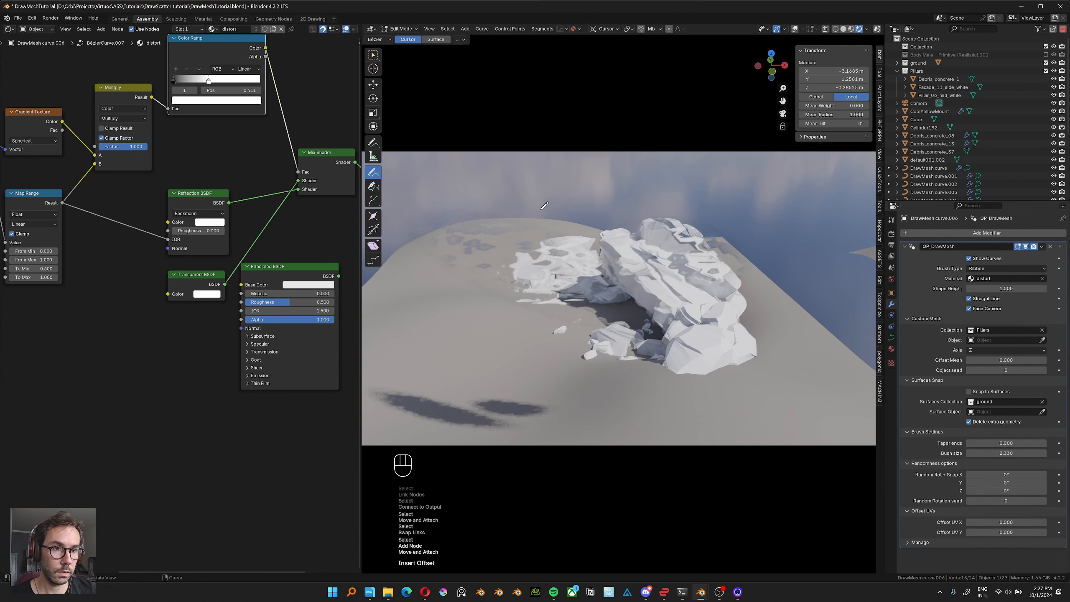
Draw two more camera-facing strokes over the upper and lower parts of the rock arch.
left_click_drag(651, 269, 722, 228)
left_click_drag(646, 334, 725, 237)
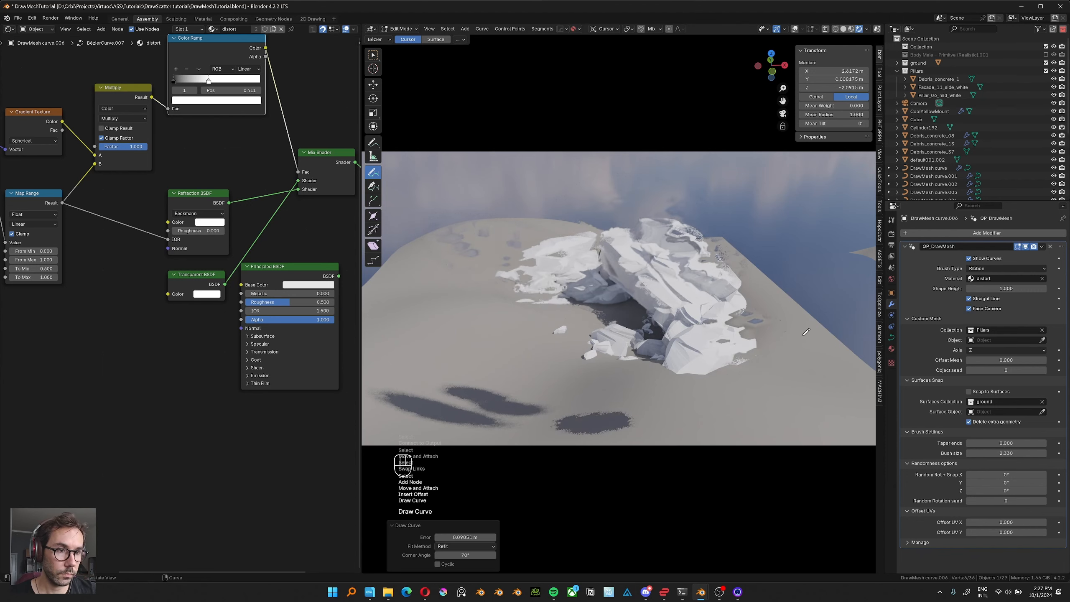
scroll(647, 217, "up", 1)
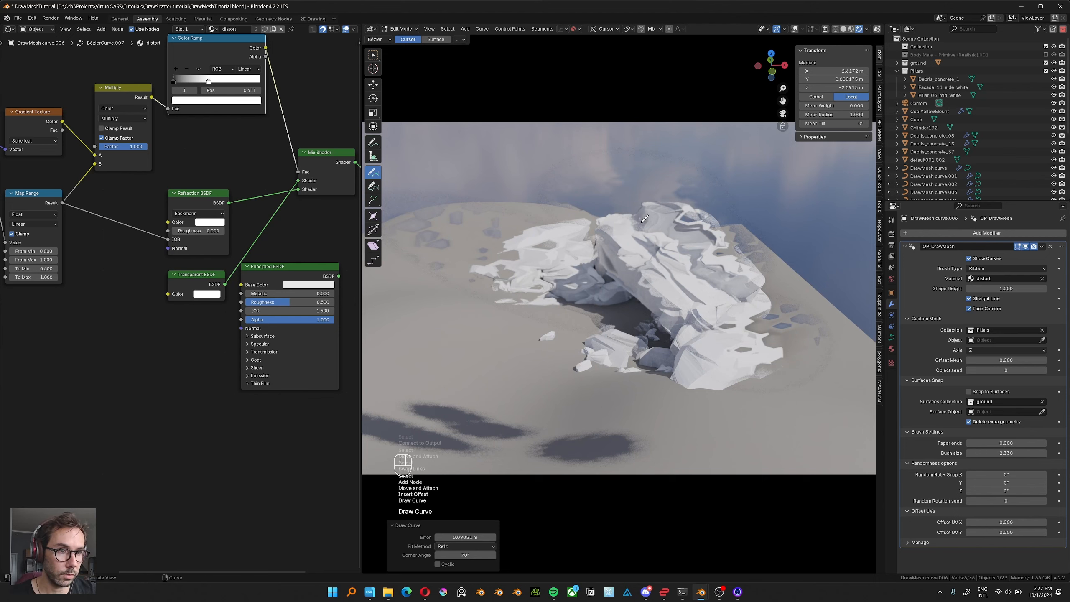
Switch the DrawMesh curve to Object Mode and try moving the strokes over the rocks.
key("g")
right_click(644, 384)
key("Tab")
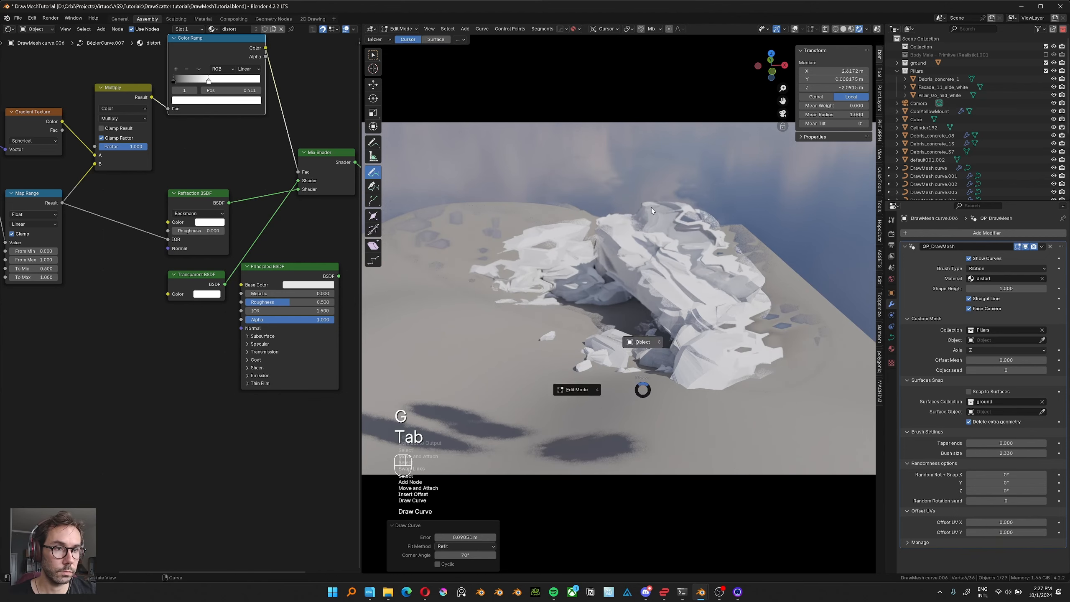
key("g")
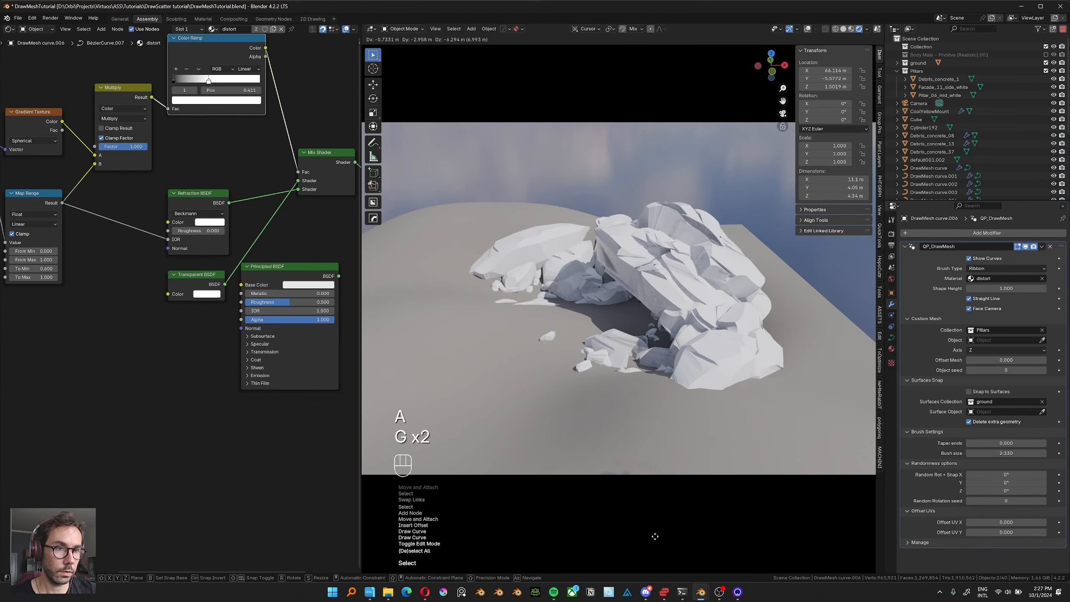
right_click(656, 529)
key("g")
right_click(662, 363)
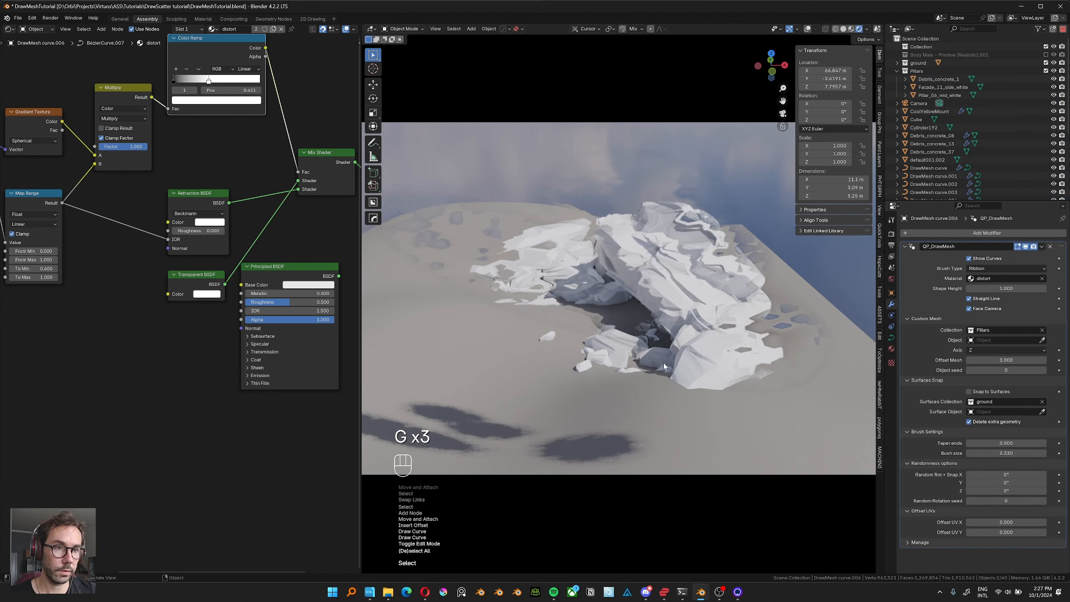
Move the Principled BSDF node farther from the Transparent BSDF to clear space in the node tree.
scroll(669, 297, "down", 3)
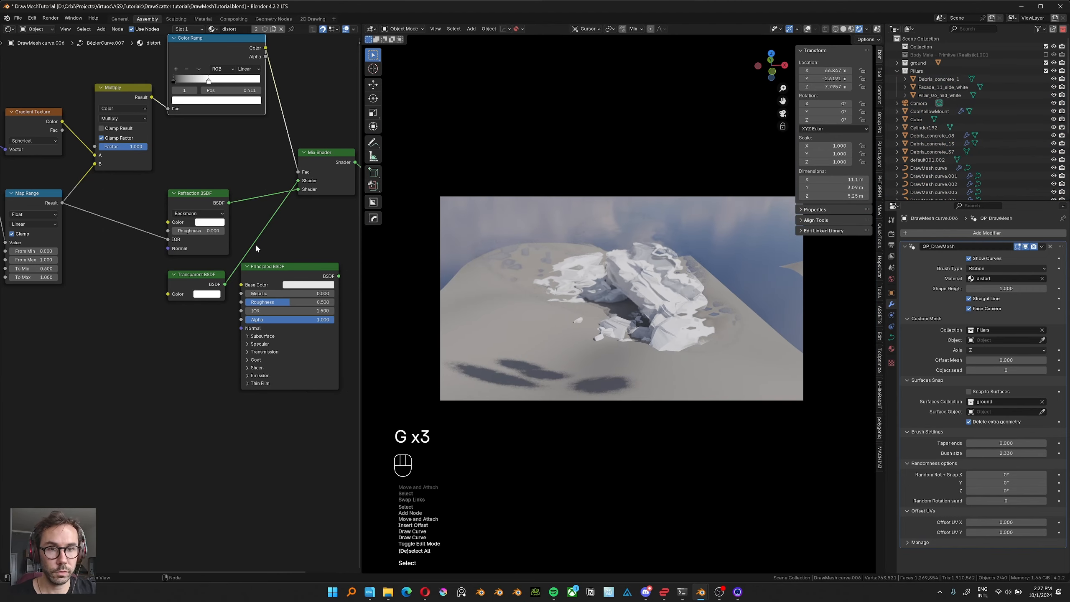
middle_click_drag(256, 246, 180, 246)
left_click_drag(191, 267, 263, 266)
middle_click_drag(86, 203, 150, 222)
scroll(150, 222, "down", 3)
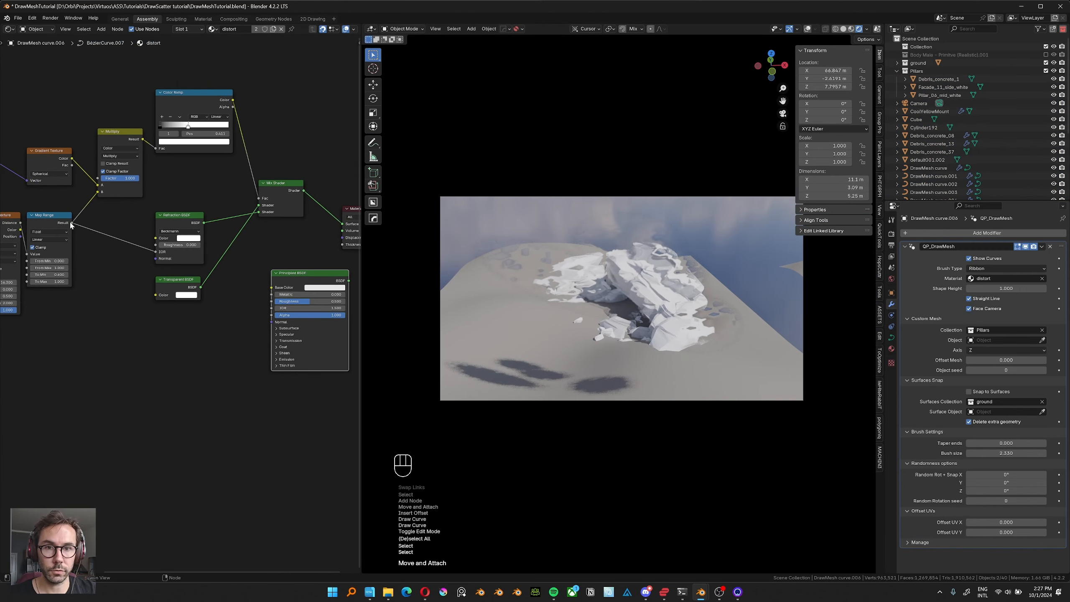
Preview the Map Range and Color Ramp outputs through the Principled BSDF's Base Color, then reconnect the Mix Shader to the material output.
left_click_drag(71, 226, 271, 287)
left_click(308, 290, "ctrl+shift")
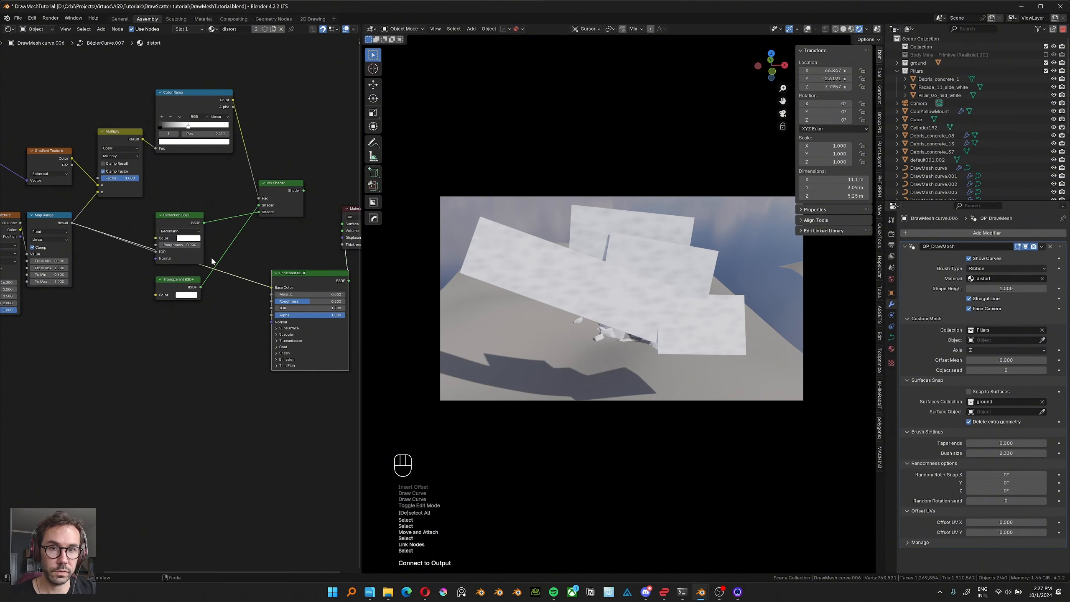
left_click_drag(233, 100, 271, 287)
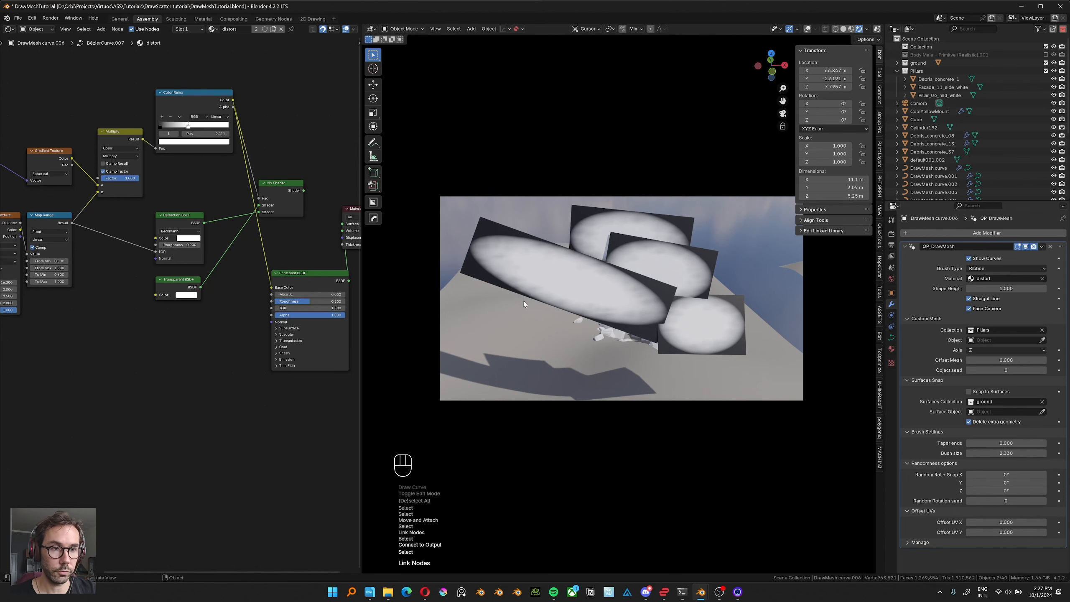
right_click_drag(280, 229, 251, 228, "ctrl")
middle_click_drag(612, 290, 652, 302)
left_click(283, 190, "ctrl+shift")
Examine how the refractive strokes distort the rocks from the camera view and from other angles.
middle_click_drag(648, 253, 609, 247)
key("KP_0")
scroll(739, 292, "up", 3)
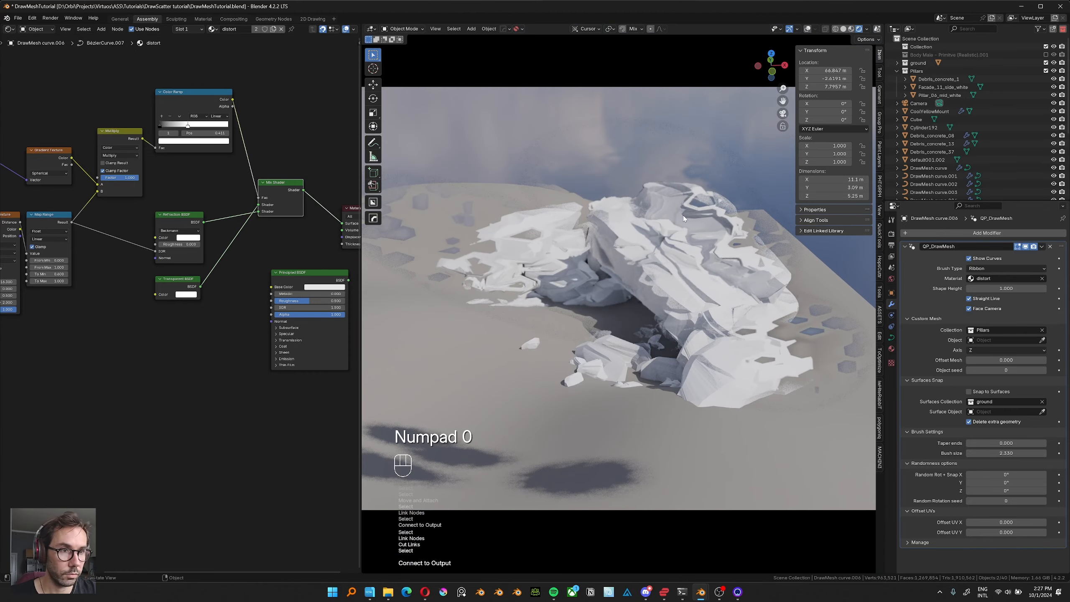
scroll(648, 230, "down", 2)
middle_click_drag(690, 229, 674, 232)
scroll(632, 253, "down", 4)
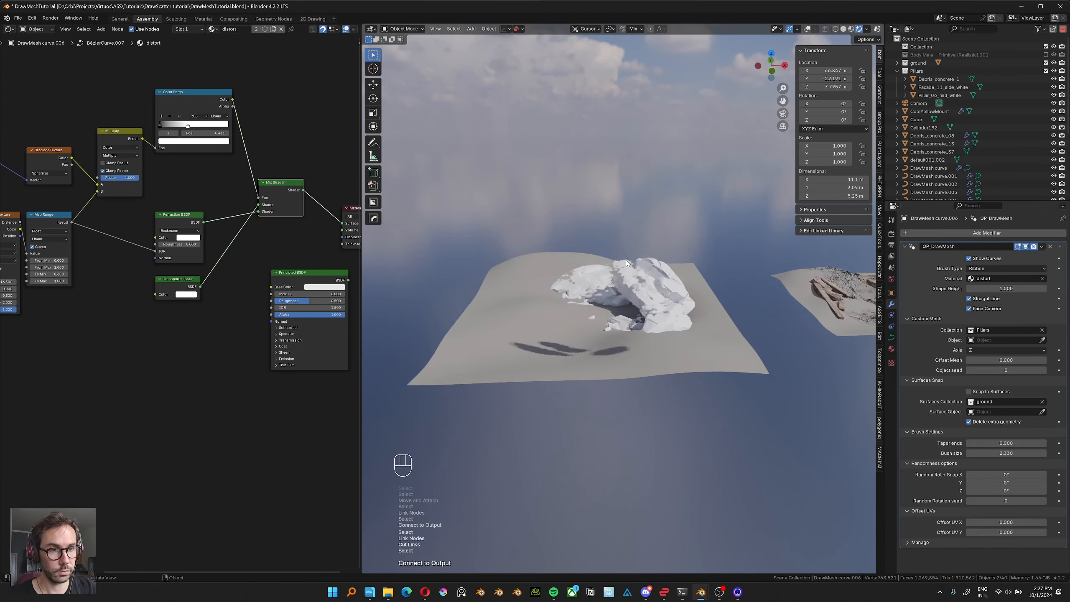
mouse_move(625, 259)
middle_mouse_down("shift")
mouse_move(609, 261)
mouse_move(624, 264)
middle_mouse_up("shift")
scroll(609, 261, "up", 3)
middle_click_drag(624, 265, 623, 302, "shift")
scroll(659, 271, "up", 2)
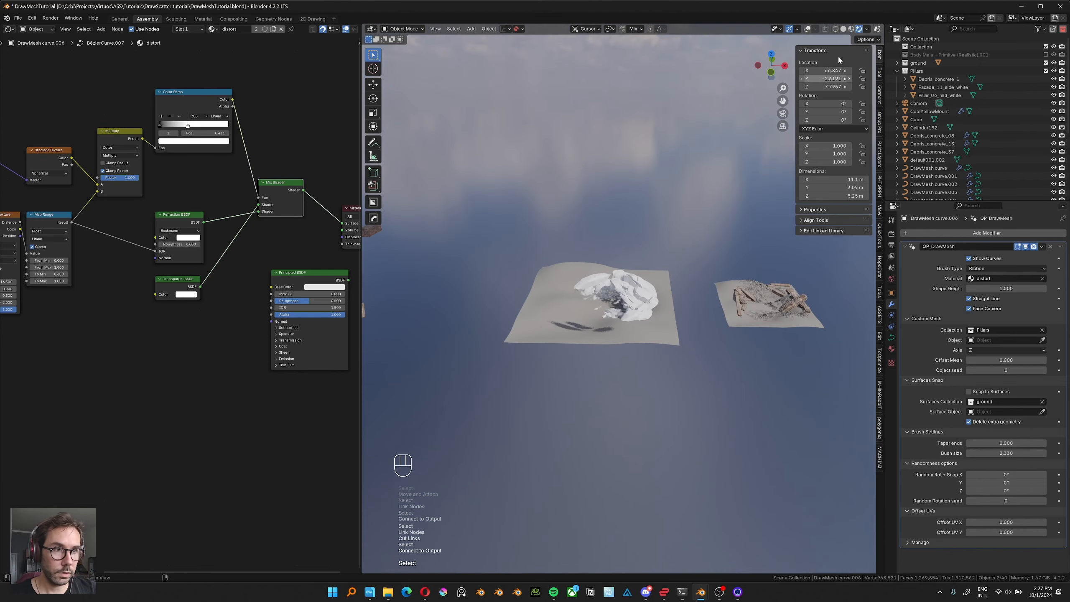
scroll(616, 338, "up", 4)
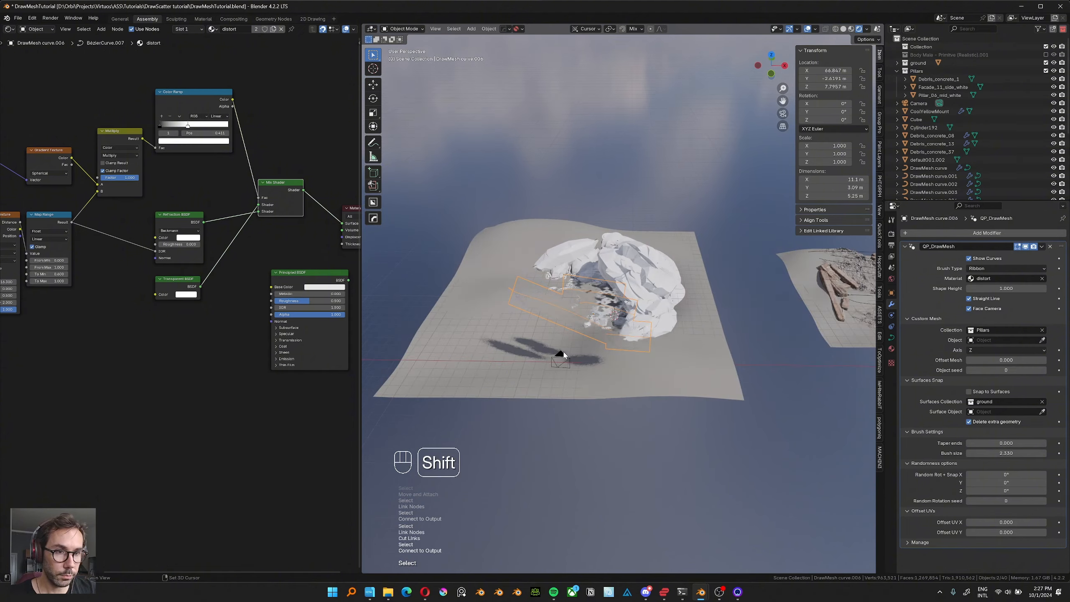
Move the small rock object Cube beside the edge of the ground under the rock arch.
middle_click_drag(671, 321, 523, 320)
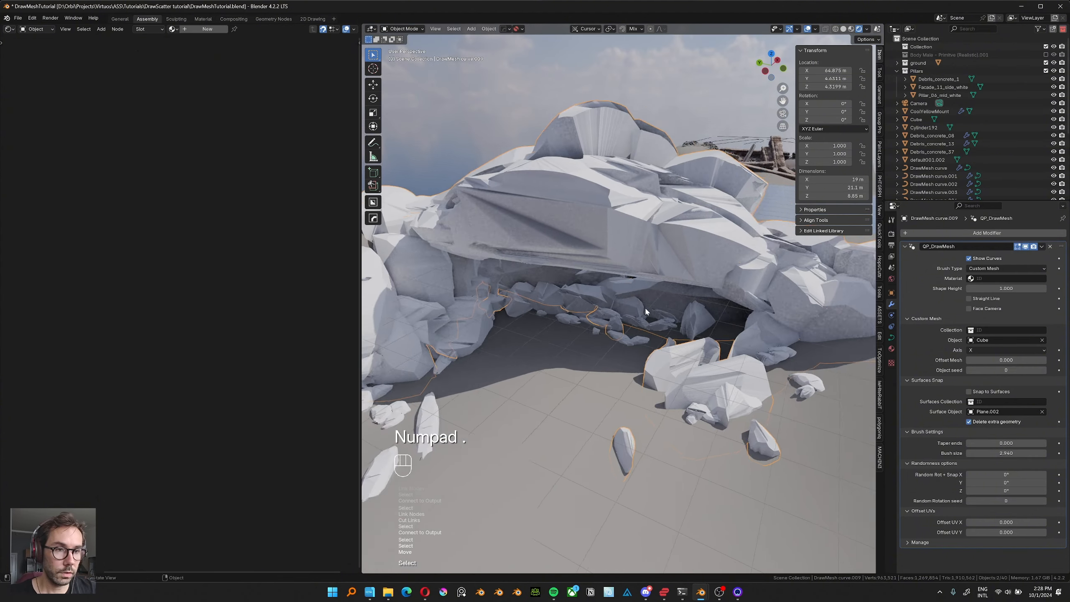
scroll(617, 315, "down", 7)
scroll(595, 330, "down", 6)
middle_click_drag(439, 245, 460, 283, "shift")
left_click(460, 283)
key("g")
left_click(581, 338)
key("g")
left_click(559, 321)
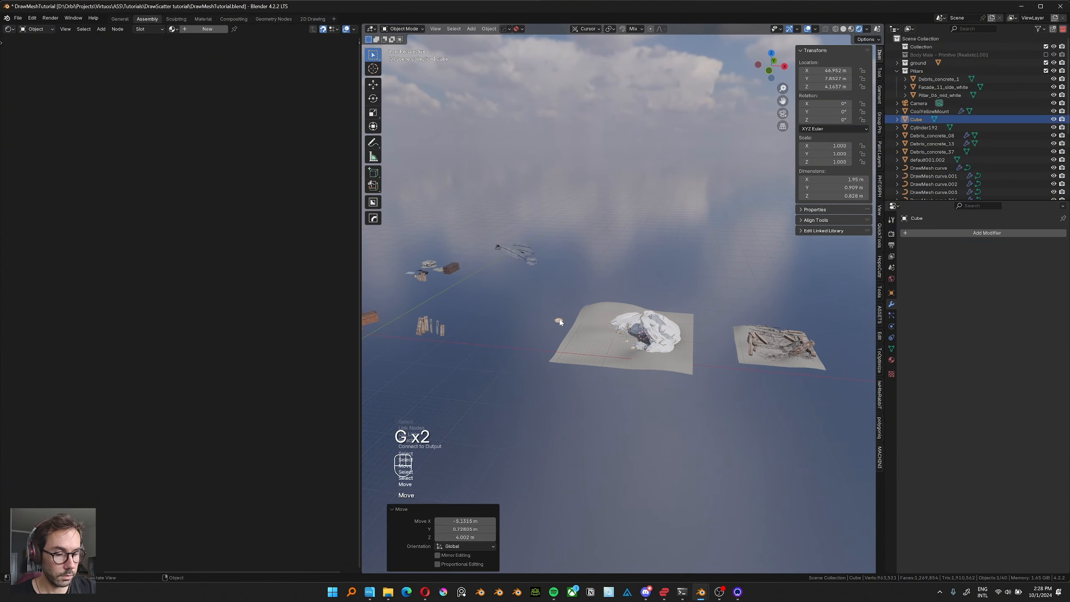
Select the DrawMesh curve forming the rock arch, frame it in the view and enter Edit Mode.
key("KP_Decimal")
scroll(560, 322, "down", 4)
middle_click_drag(561, 322, 678, 322)
middle_click_drag(679, 322, 525, 371, "shift")
scroll(525, 371, "down", 8)
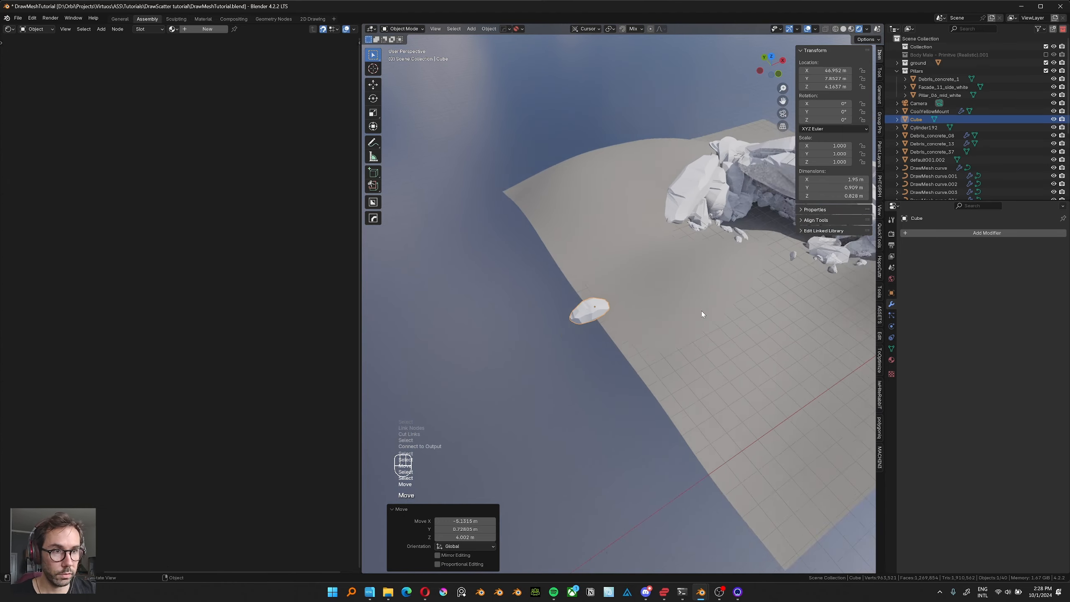
middle_click_drag(701, 311, 652, 388, "shift")
left_click(648, 271)
key("KP_Decimal")
key("Tab")
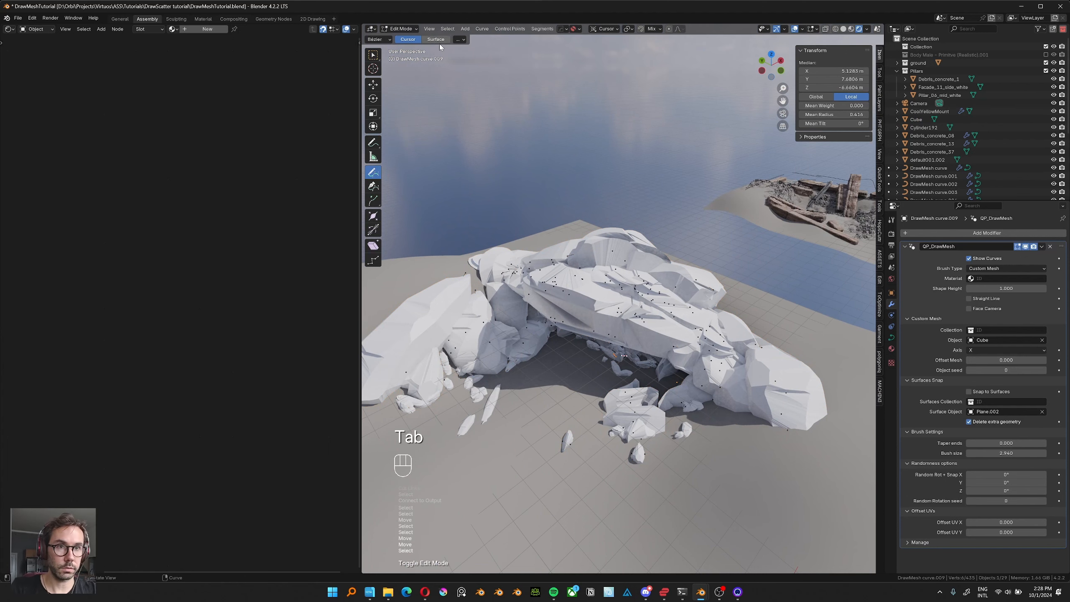
Set the curve drawing depth to Surface, draw long rock strokes along the ground edge opposite the arch and thicken the latest stroke.
middle_click_drag(563, 180, 556, 219)
scroll(552, 238, "up", 2)
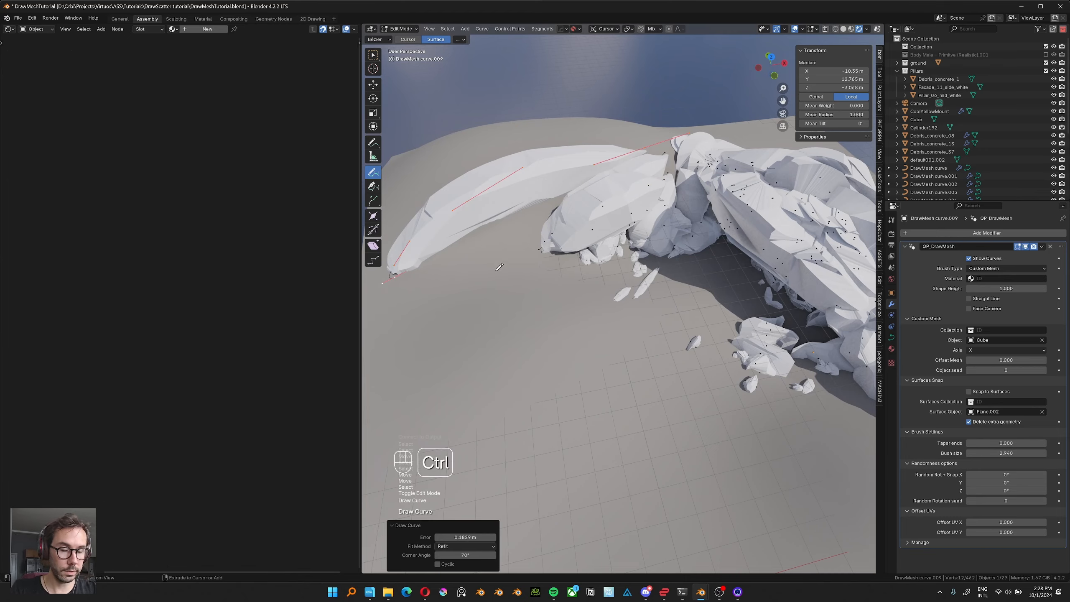
middle_click_drag(501, 266, 480, 437, "ctrl")
mouse_move(530, 334)
middle_mouse_down("shift")
mouse_move(546, 328)
mouse_move(633, 82)
middle_mouse_up("shift")
left_click_drag(620, 147, 551, 371)
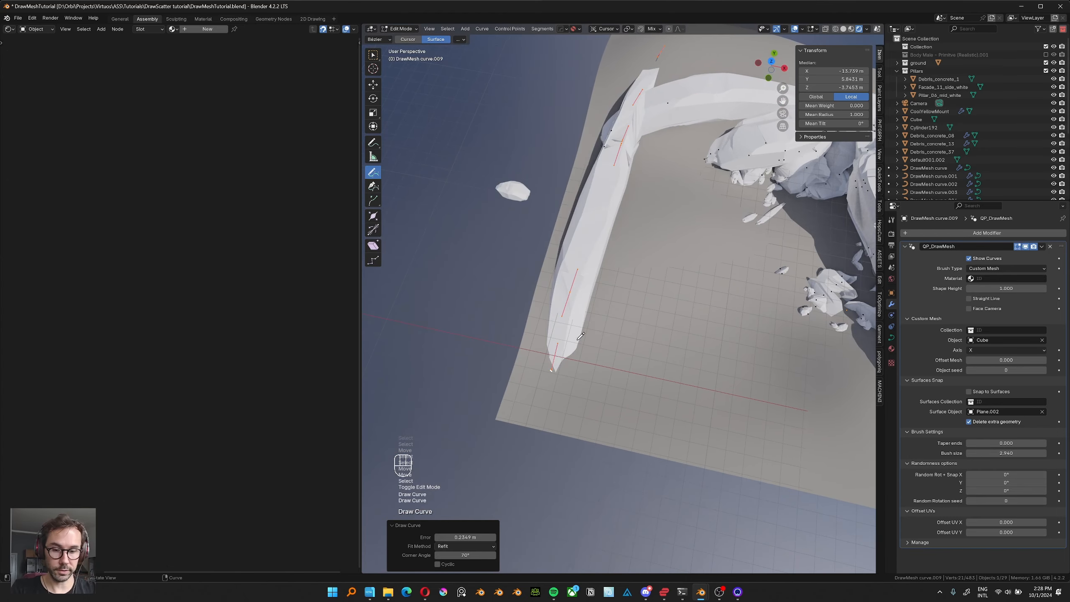
key("alt+s")
left_click(651, 381)
Fill the gap between the new ridge and the arch with shorter rock strokes, fatten the last one and leave Edit Mode.
middle_click_drag(652, 380, 454, 261)
left_click_drag(716, 235, 561, 291)
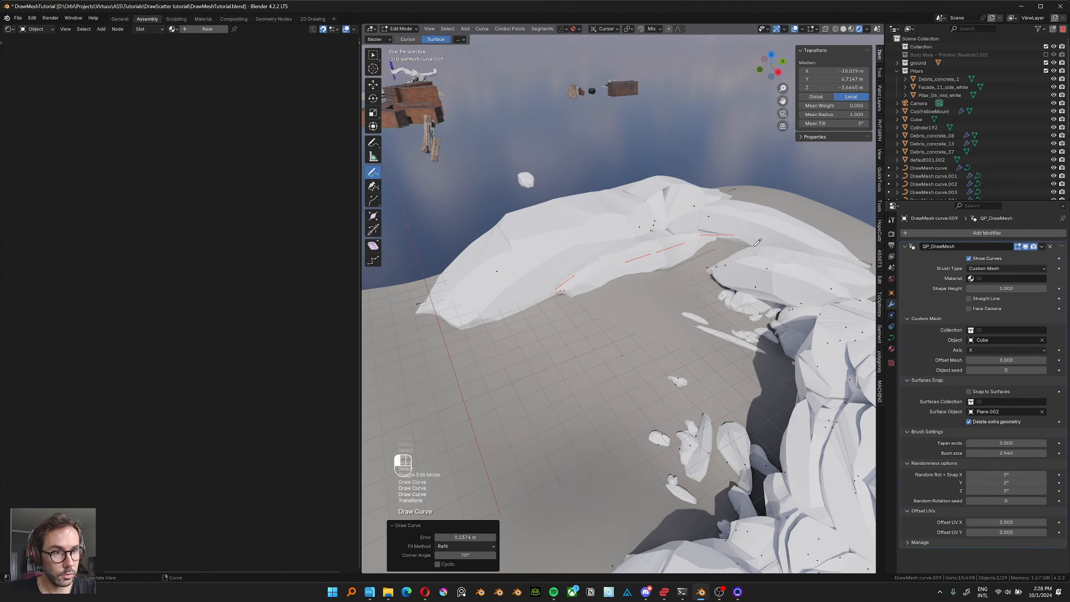
mouse_move(757, 243)
left_mouse_down()
mouse_move(718, 235)
mouse_move(666, 276)
left_mouse_up()
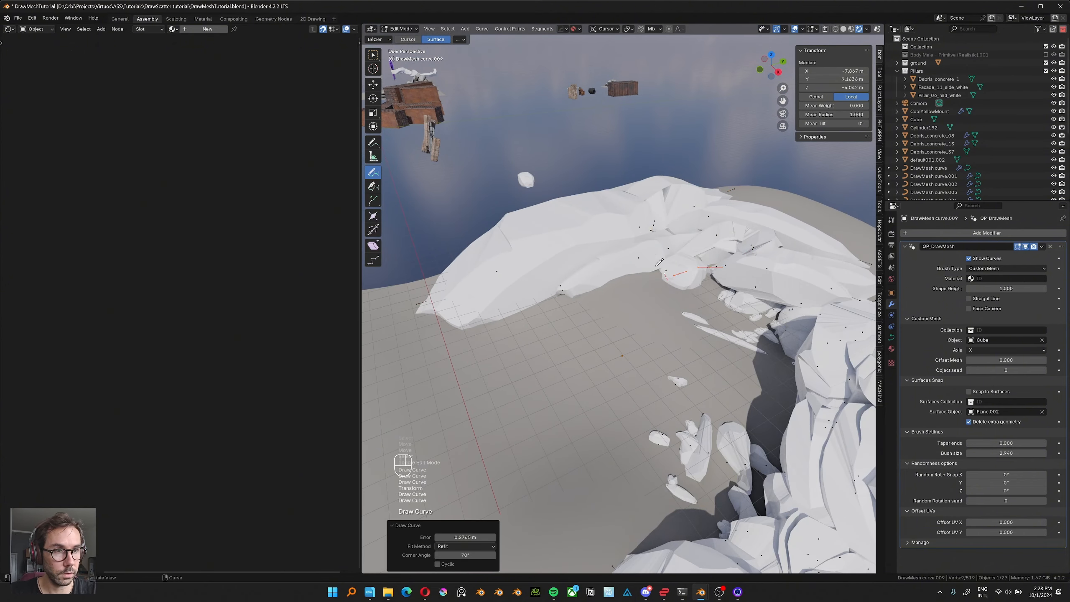
mouse_move(659, 262)
middle_mouse_down()
mouse_move(653, 240)
mouse_move(641, 270)
middle_mouse_up()
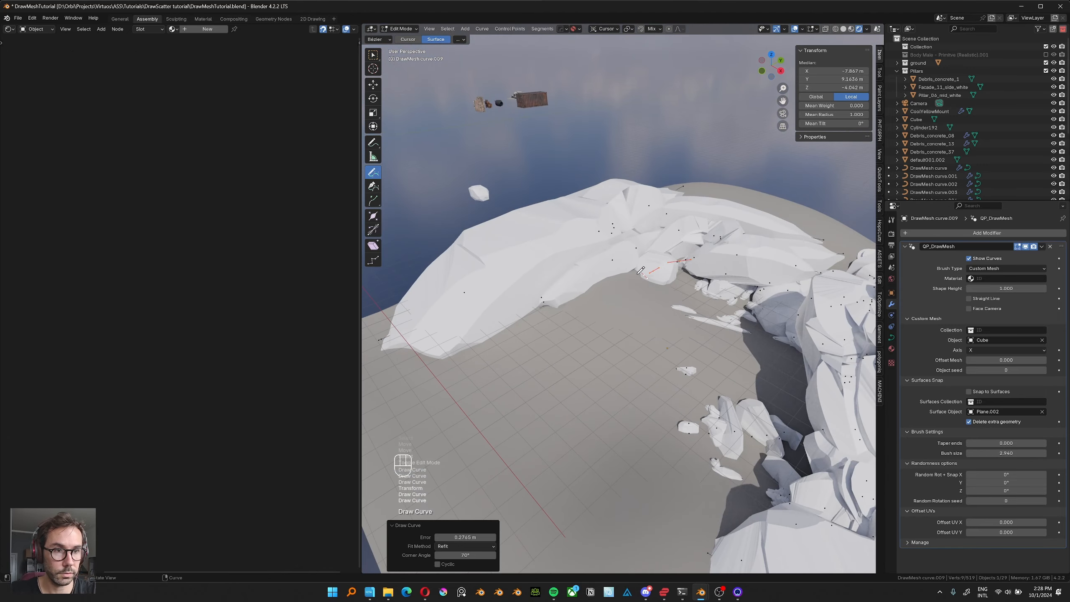
left_click_drag(552, 226, 552, 227)
middle_click_drag(551, 226, 589, 270)
key("alt+s")
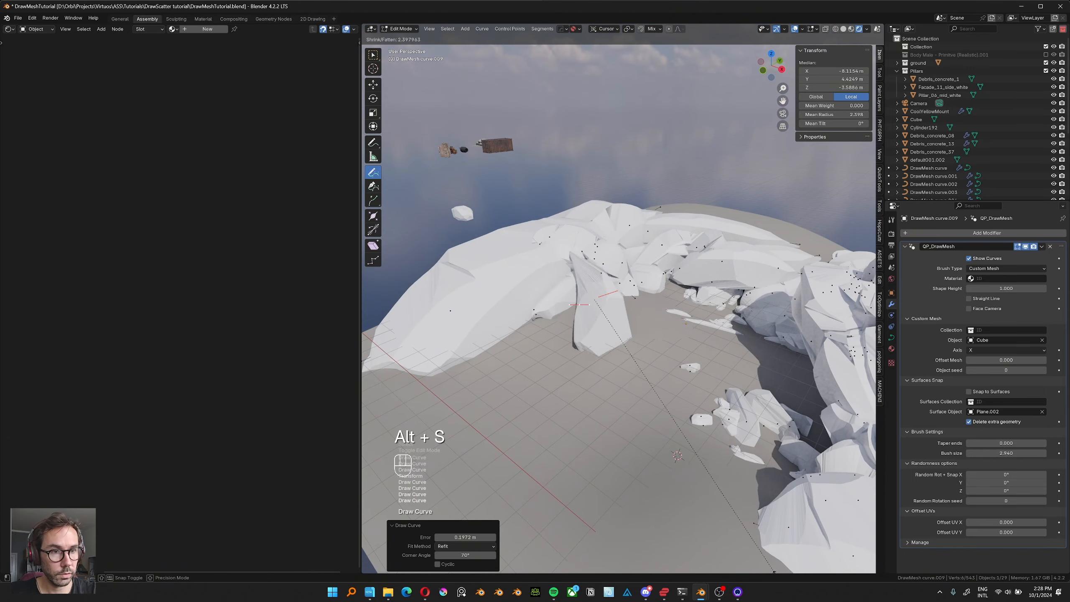
left_click(621, 315)
key("Tab")
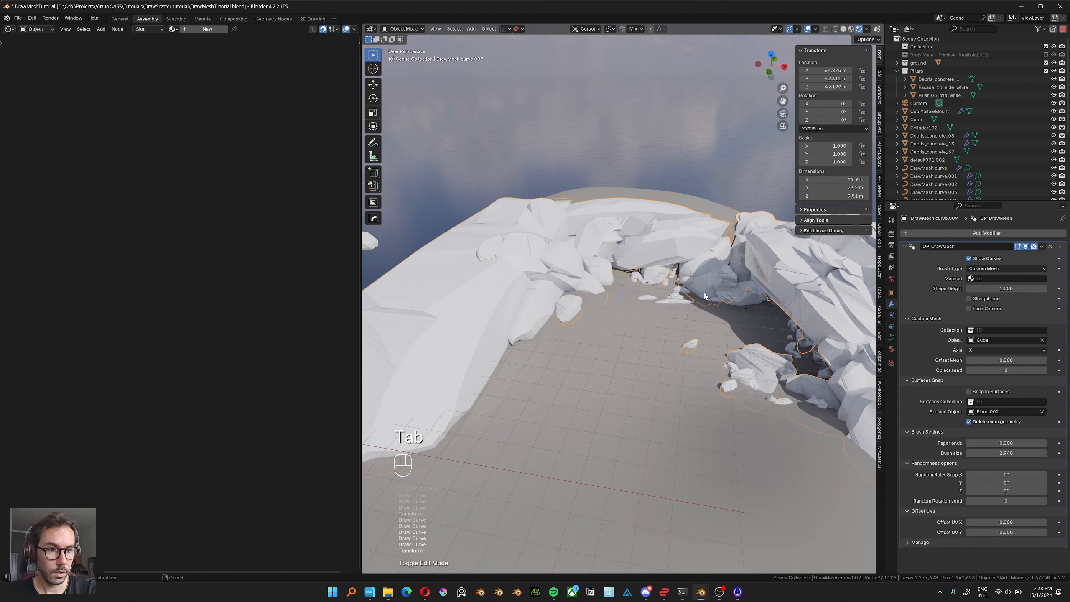
Edit the small-rock curve DrawMesh curve.010 and draw small rock strokes along the foot of the ridge.
middle_click_drag(710, 334, 677, 306)
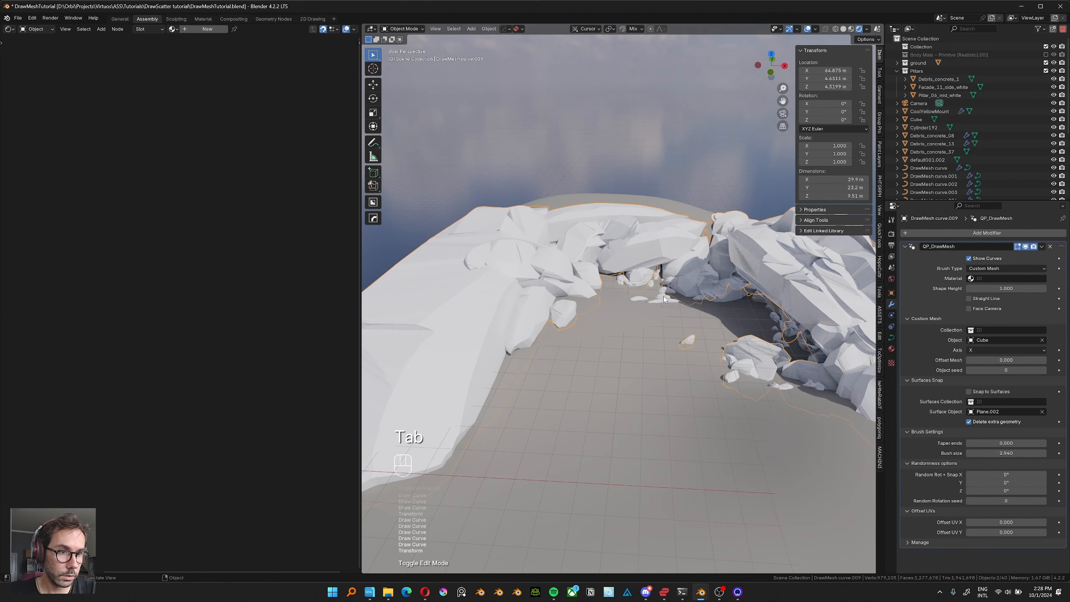
left_click(664, 299)
key("Tab")
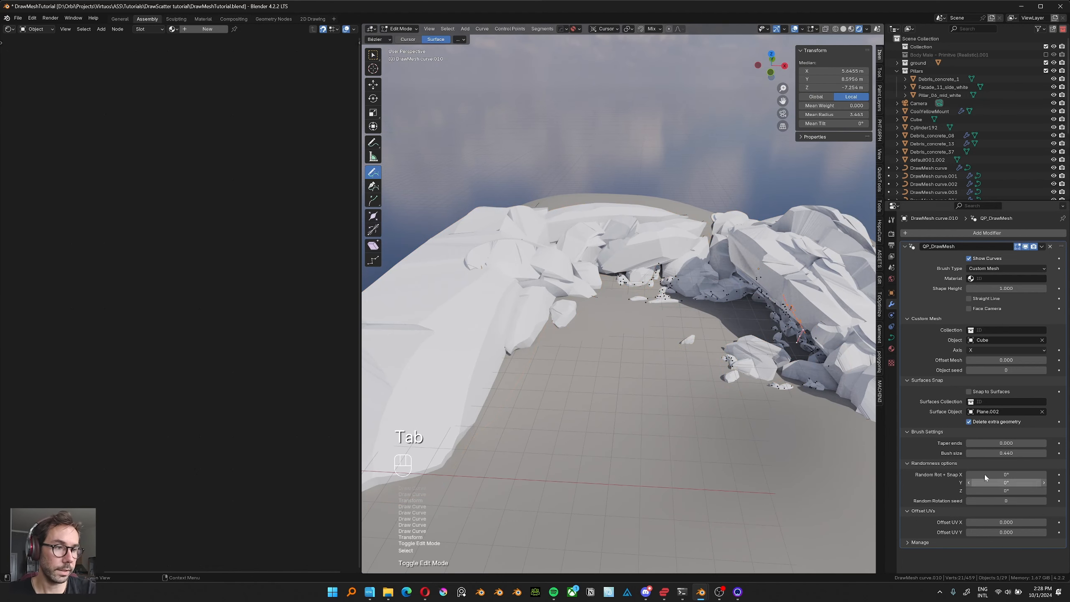
middle_click_drag(777, 411, 615, 263)
left_click_drag(614, 271, 605, 276)
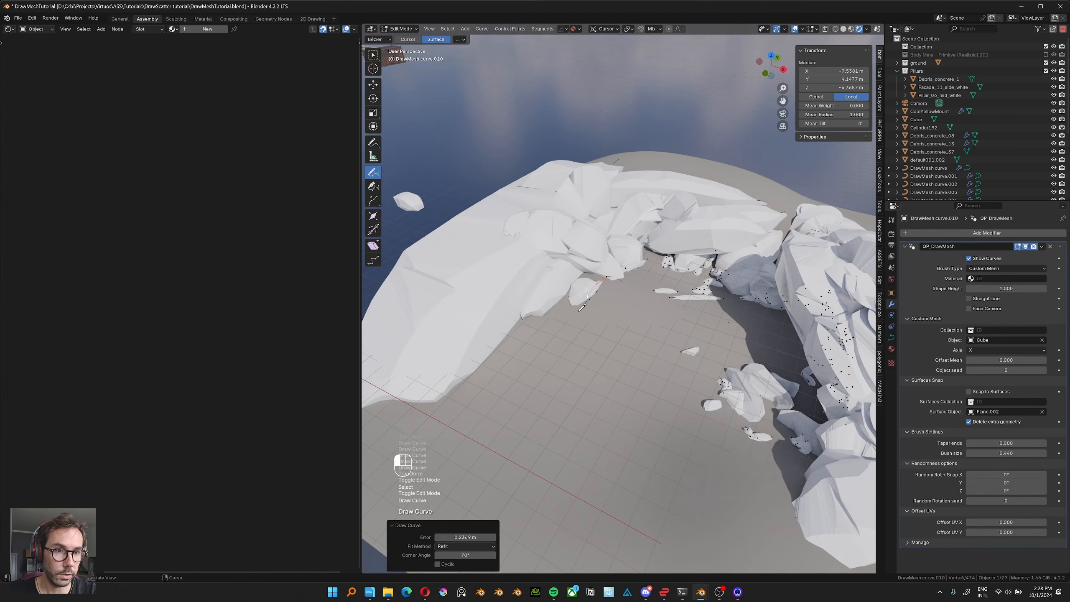
left_click_drag(562, 318, 558, 325)
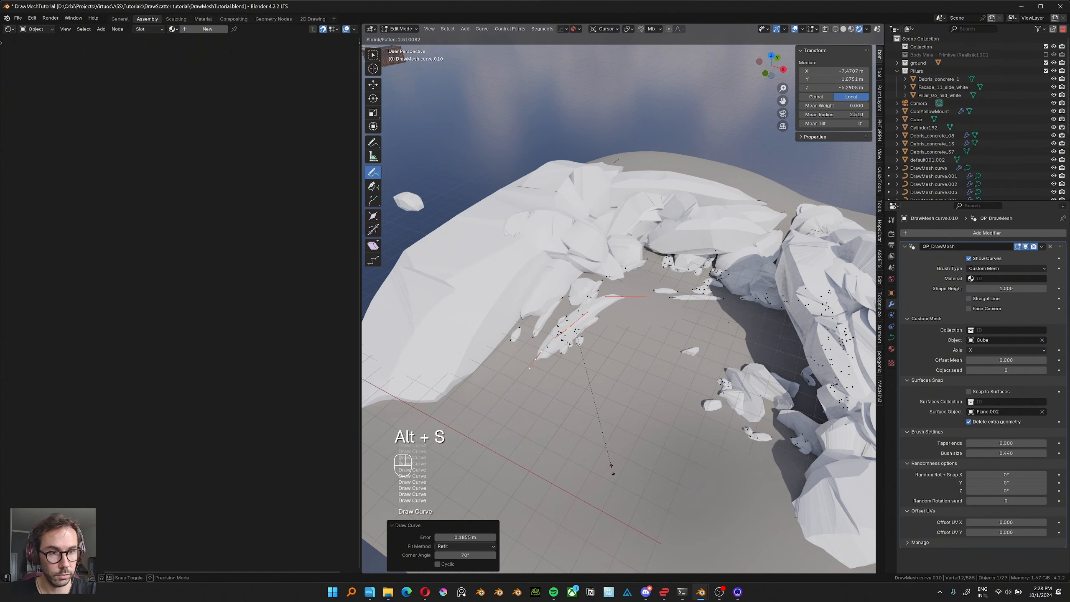
Fatten the last small-rock stroke by 3.551 and draw more small rock strokes over the ridge's surface.
left_click(635, 492)
middle_click_drag(523, 283, 583, 291)
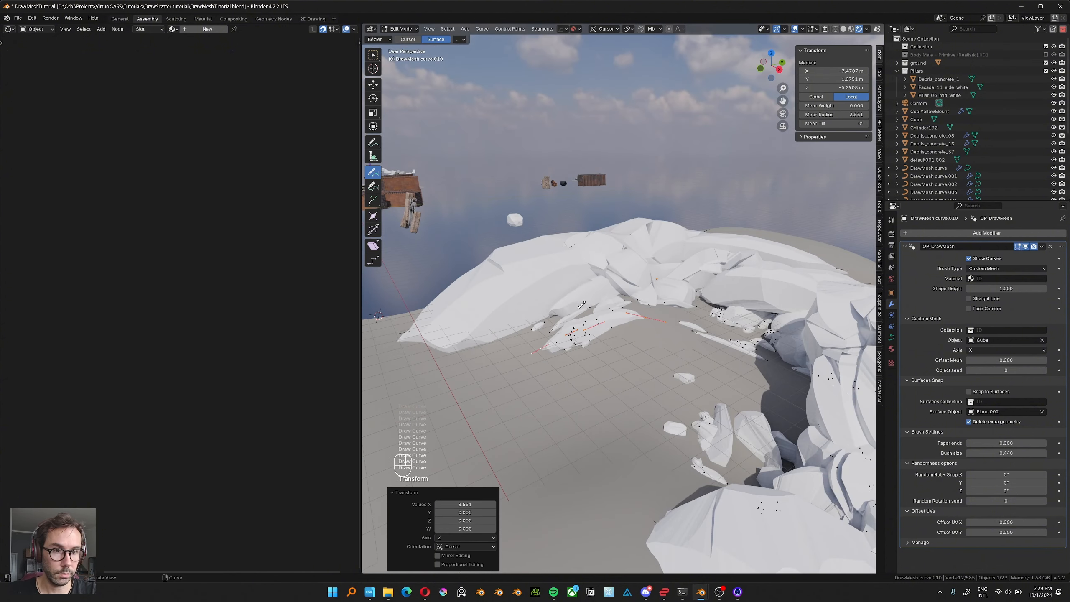
middle_click_drag(588, 269, 597, 314, "shift")
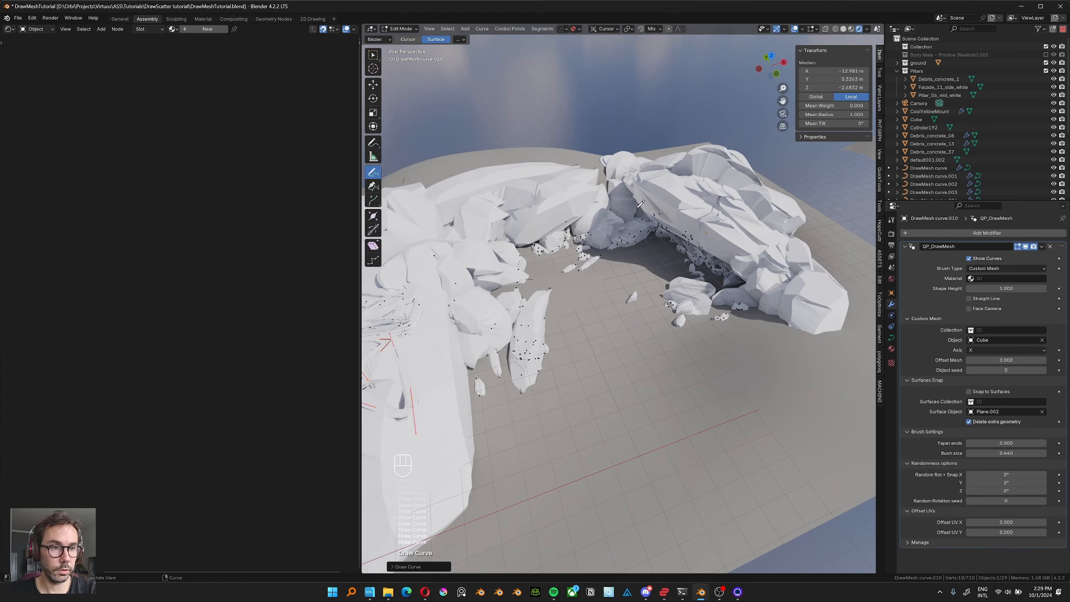
Switch to editing the large-rock curve DrawMesh curve.009 and draw an additional rock stroke across the arch.
key("Tab")
left_click(686, 275)
key("Tab")
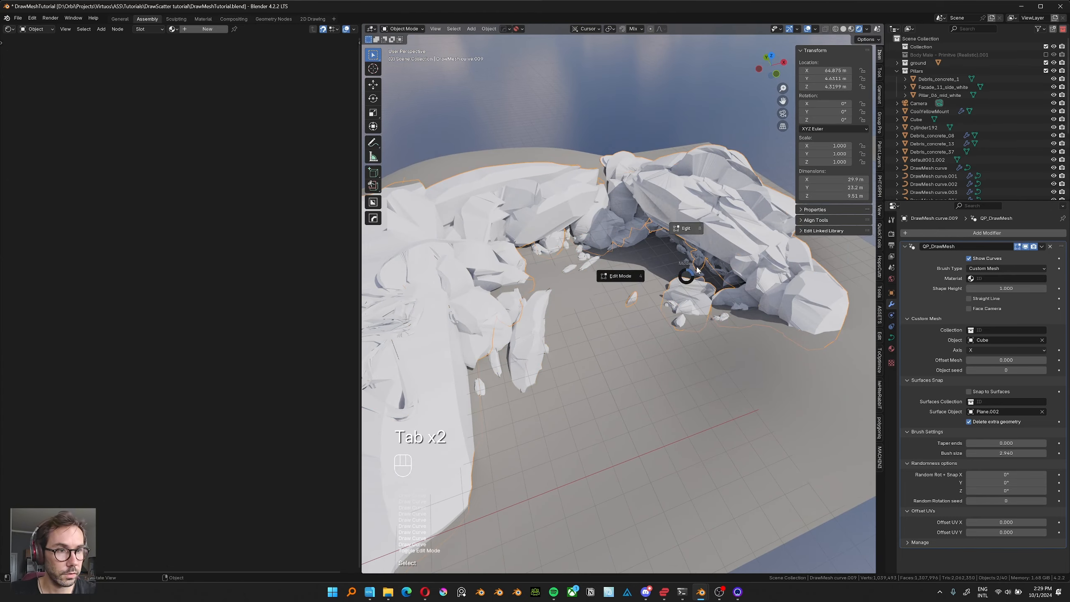
left_click(628, 272)
middle_click_drag(635, 276, 651, 275)
left_click_drag(597, 182, 662, 229)
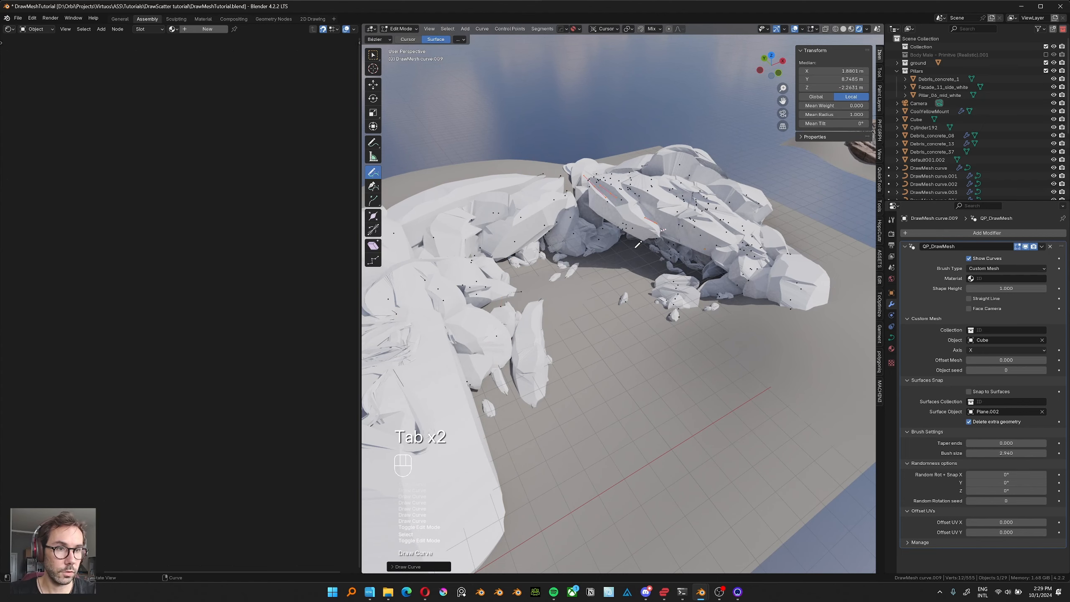
Extend the rock formation from the arch's end towards the ground's outer corner with large rock strokes.
middle_click_drag(612, 252, 533, 262, "shift")
left_click_drag(649, 306, 714, 316)
left_click_drag(708, 247, 723, 379)
left_click_drag(826, 338, 748, 400)
left_click_drag(836, 351, 744, 416)
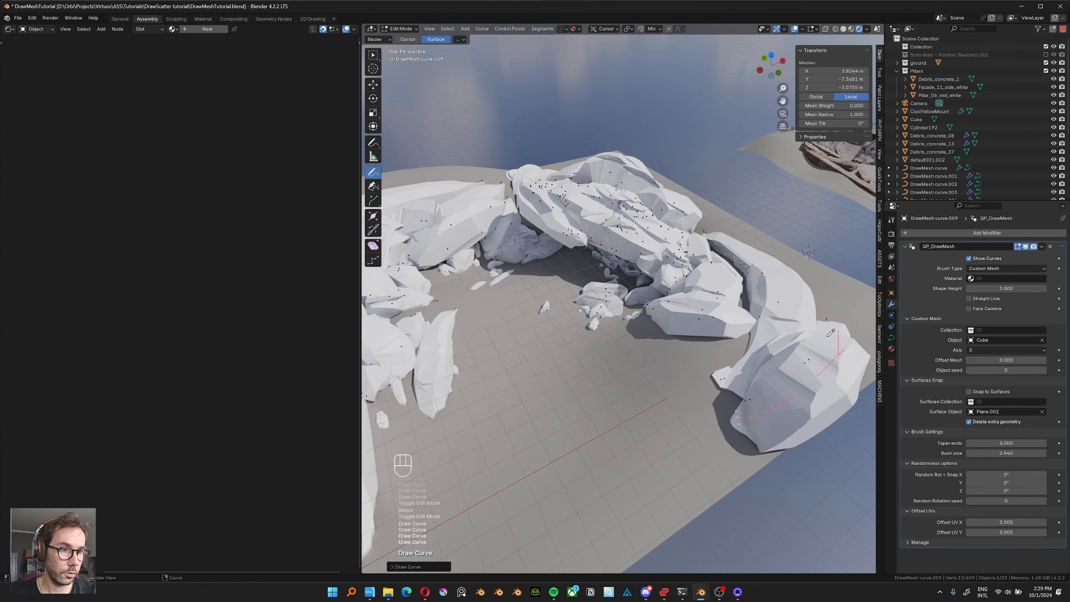
Build up the rocks beyond the arch and across the ridge with further large strokes, and return to Object Mode.
left_click_drag(796, 256, 825, 334)
left_click_drag(734, 277, 747, 332)
mouse_move(679, 365)
middle_mouse_down()
mouse_move(619, 404)
mouse_move(585, 382)
middle_mouse_up()
left_click_drag(774, 350, 783, 340)
middle_click_drag(560, 320, 552, 291)
mouse_move(438, 257)
middle_mouse_down("shift")
mouse_move(593, 316)
mouse_move(582, 347)
middle_mouse_up("shift")
key("Tab")
left_click(605, 249)
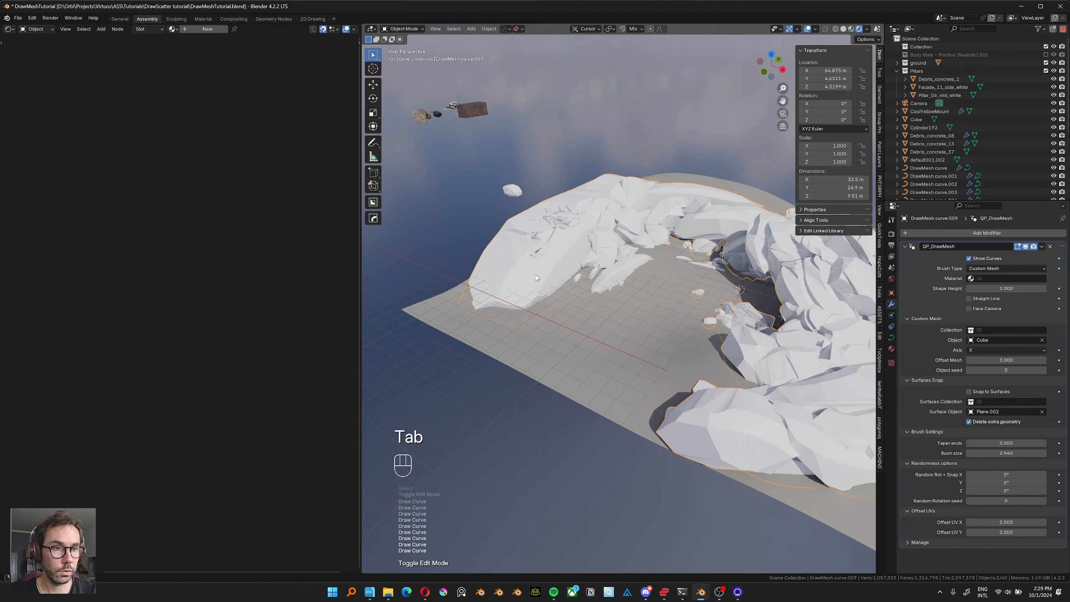
Duplicate the small rock object Cube beside the original, frame the copy and enter Sculpt Mode on it.
middle_click_drag(535, 277, 567, 262)
middle_click_drag(477, 264, 565, 294, "shift")
left_click(494, 270)
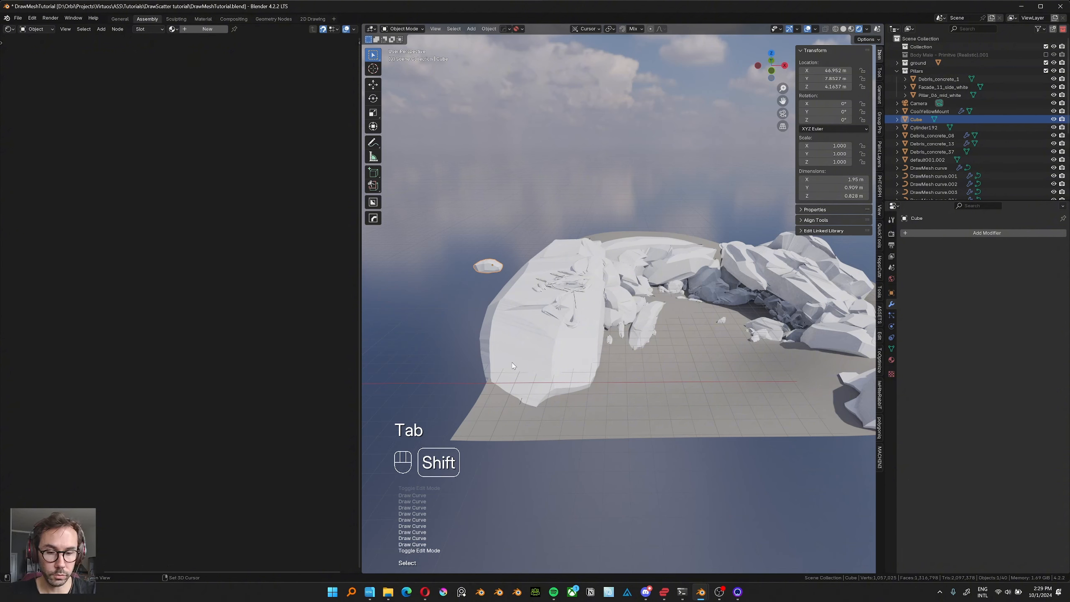
key("shift+d")
left_click(468, 347)
key("KP_Decimal")
key("Tab")
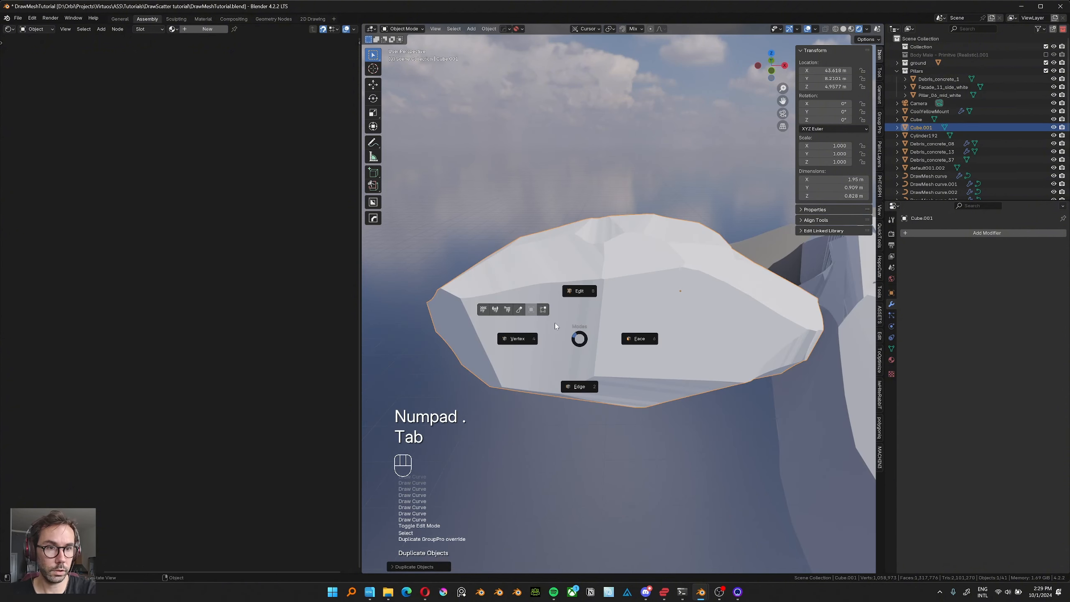
left_click(516, 311)
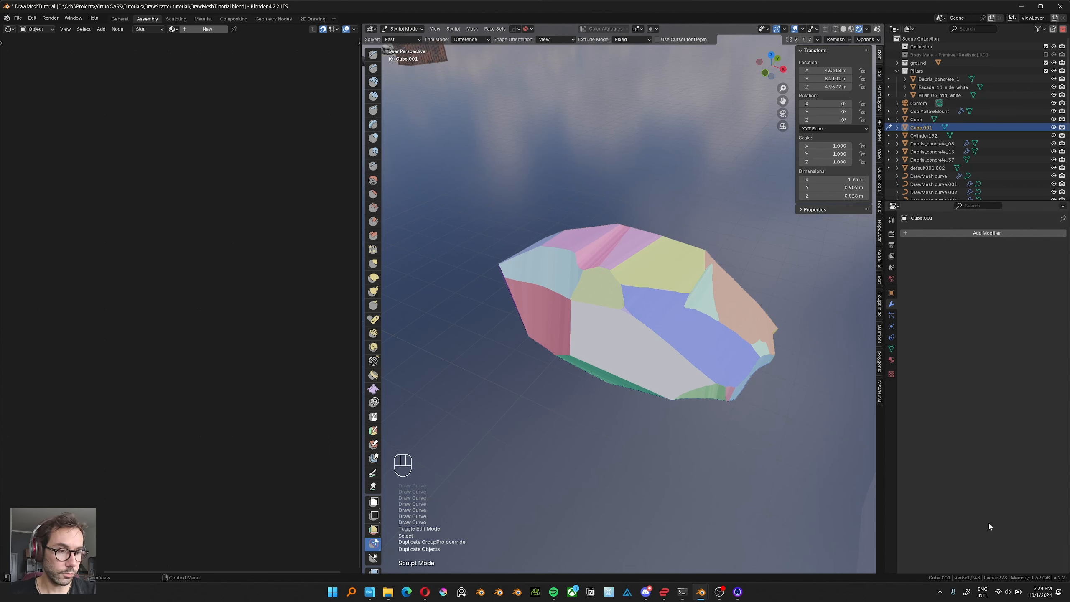
Cut away the pointed end of the duplicated rock with Trim Lasso.
middle_click_drag(551, 281, 510, 301)
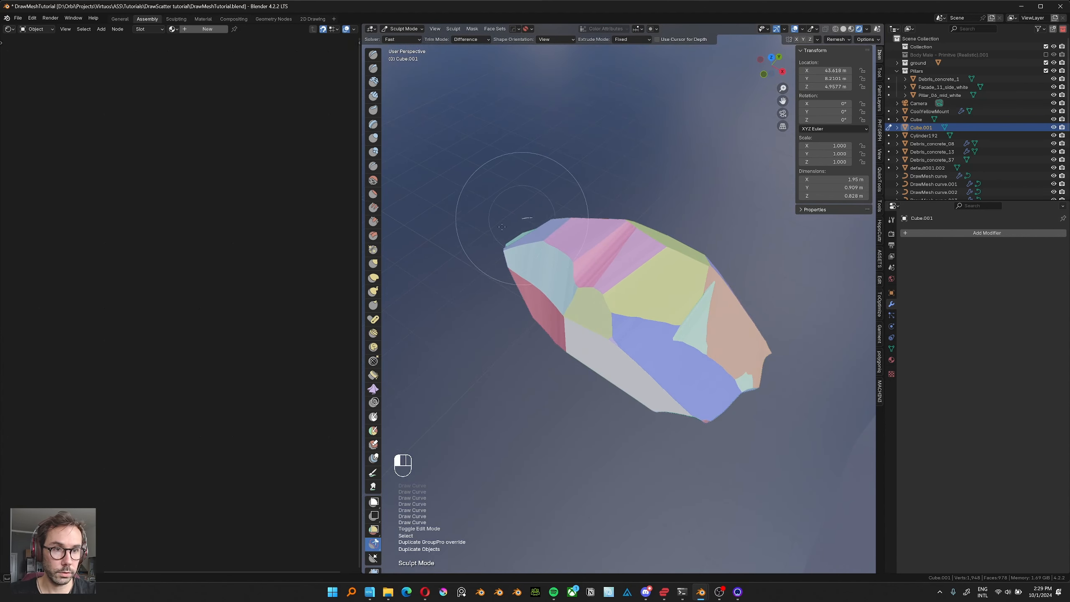
left_click_drag(501, 227, 522, 366)
middle_click_drag(478, 255, 490, 287)
left_click_drag(501, 281, 468, 310)
middle_click_drag(468, 310, 485, 316)
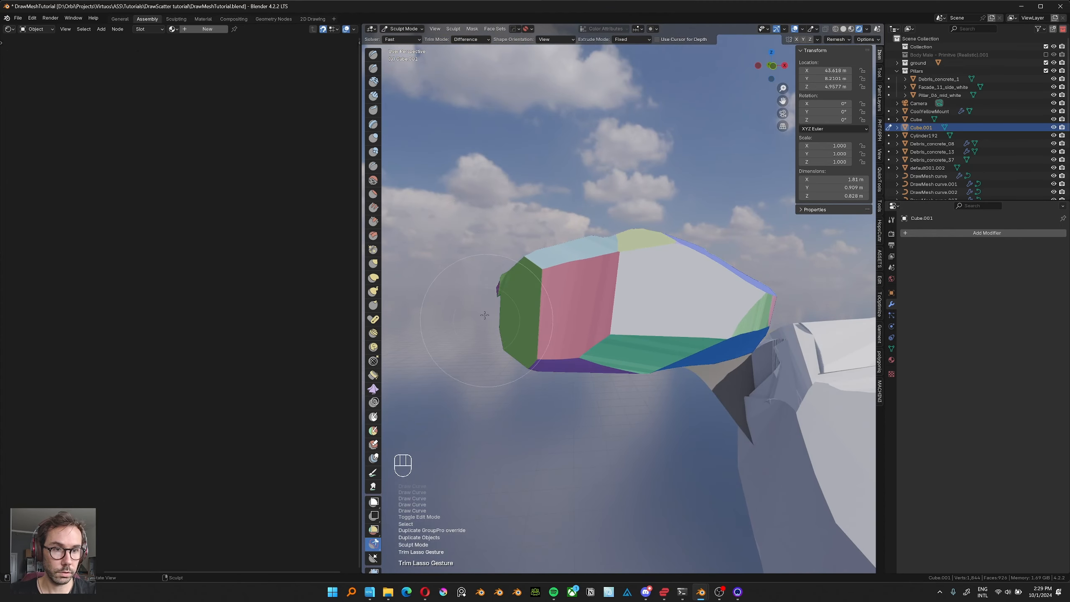
left_click_drag(574, 389, 531, 366)
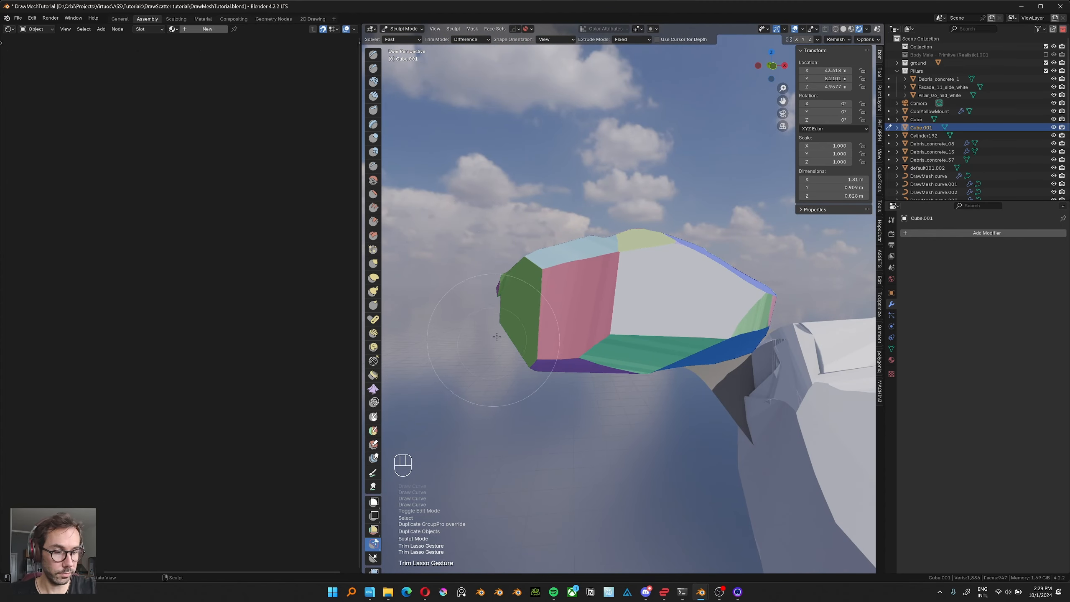
Switch to orthographic projection and trim more pieces off the already cut end of the duplicated rock.
key("KP_5")
key("KP_5")
key("KP_5")
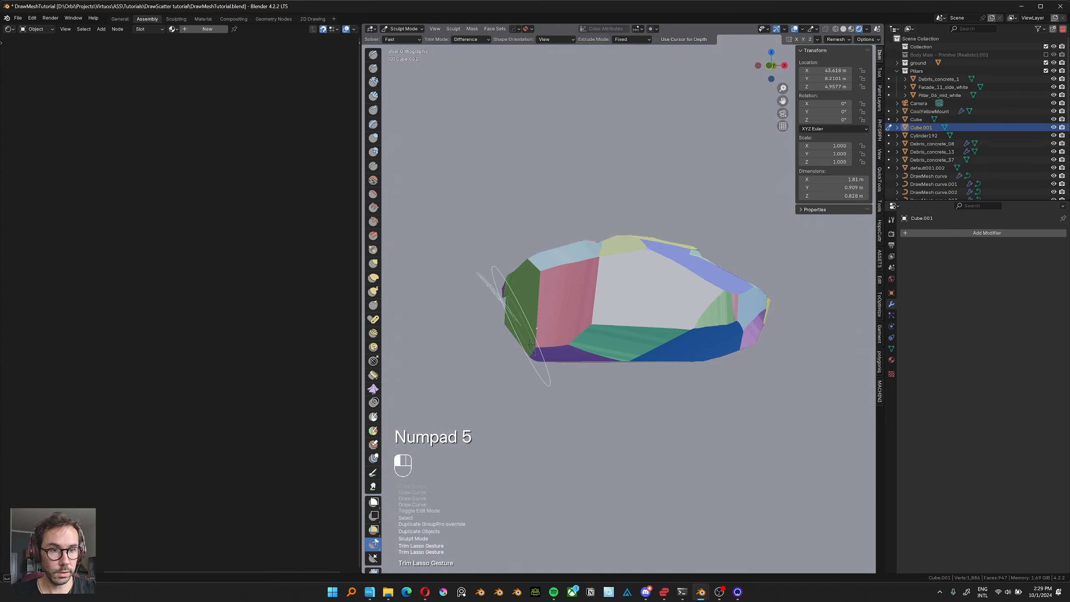
left_click_drag(530, 344, 469, 363)
middle_click_drag(463, 351, 492, 347)
left_click_drag(487, 236, 451, 317)
middle_click_drag(481, 342, 473, 344)
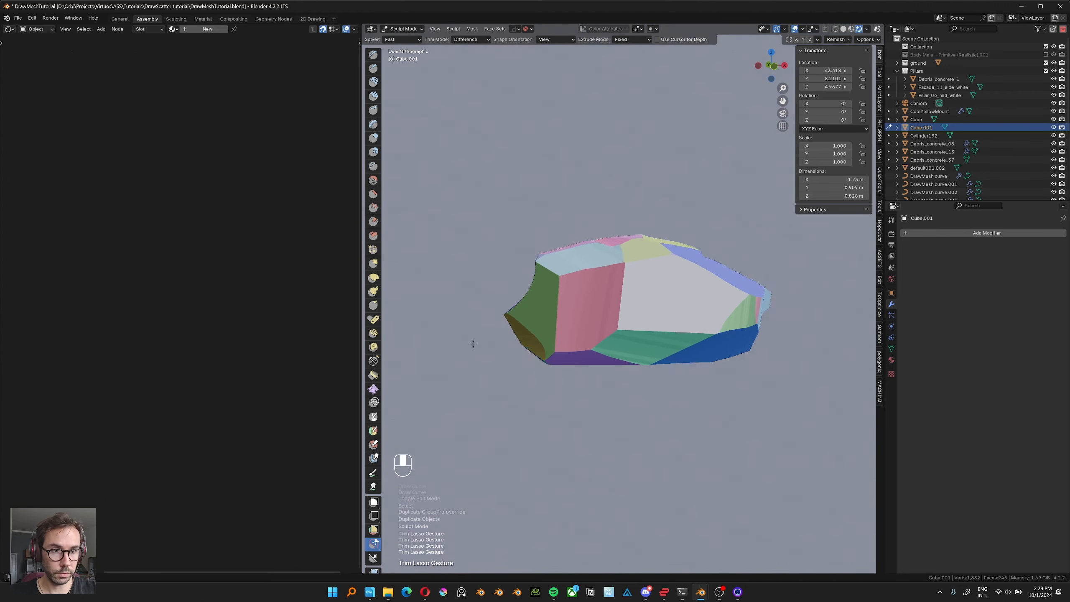
Trim a notch and the outer corners of the duplicated rock as seen from above, and return to Object Mode.
middle_click_drag(453, 305, 545, 327)
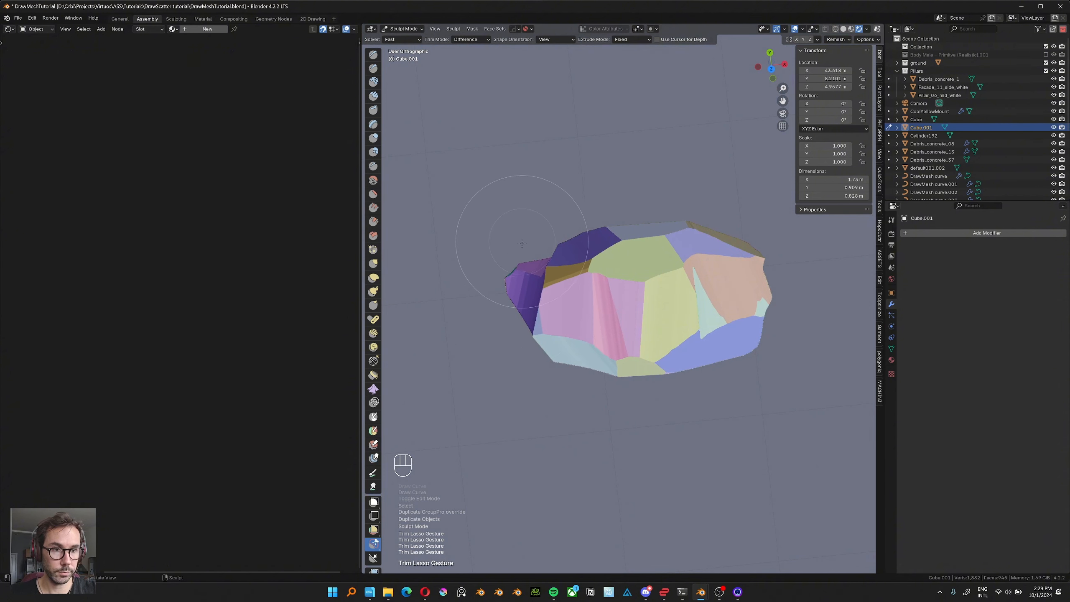
mouse_move(521, 243)
left_mouse_down()
mouse_move(534, 371)
mouse_move(575, 333)
left_mouse_up()
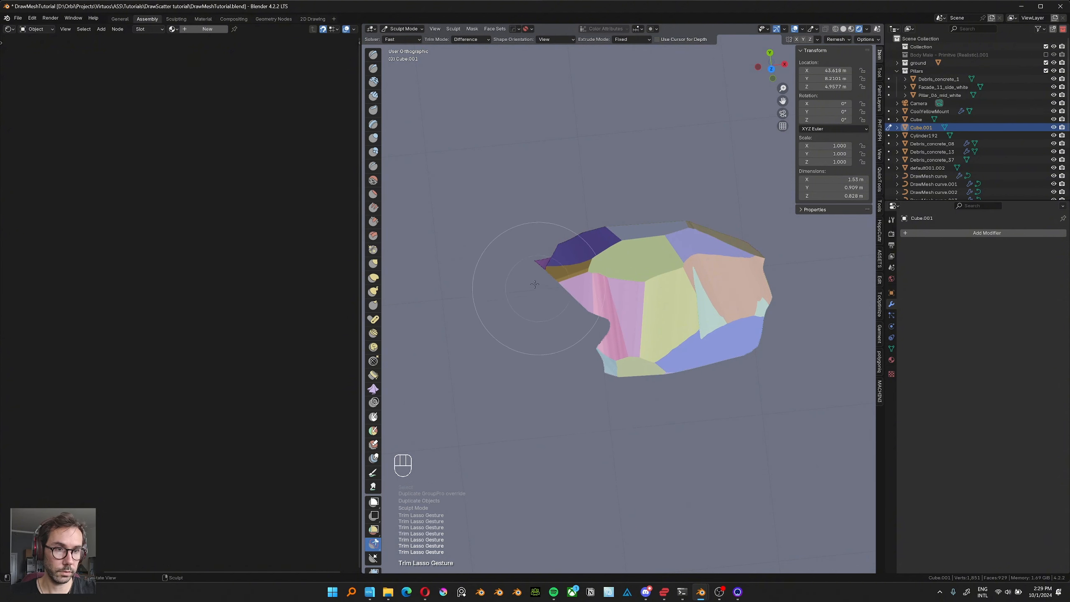
mouse_move(609, 191)
left_mouse_down()
mouse_move(780, 350)
mouse_move(800, 236)
left_mouse_up()
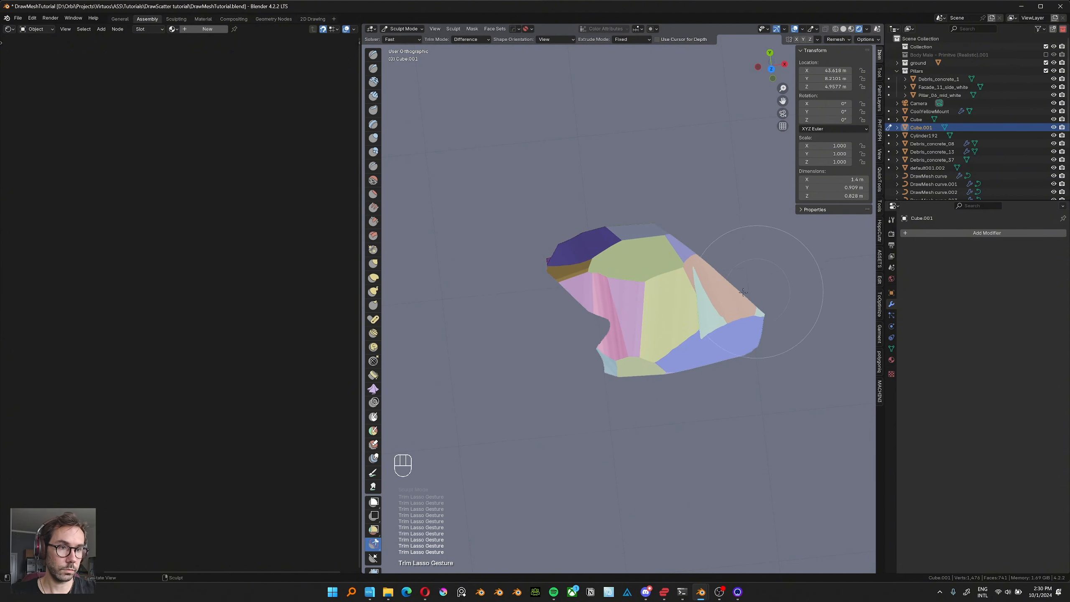
left_click_drag(809, 323, 817, 309)
mouse_move(692, 299)
middle_mouse_down()
mouse_move(750, 233)
mouse_move(744, 257)
middle_mouse_up()
key("Tab")
Move the original rock closer to its trimmed copy and put both in a new collection named rocks.
scroll(738, 270, "down", 8)
middle_click_drag(733, 287, 729, 304, "shift")
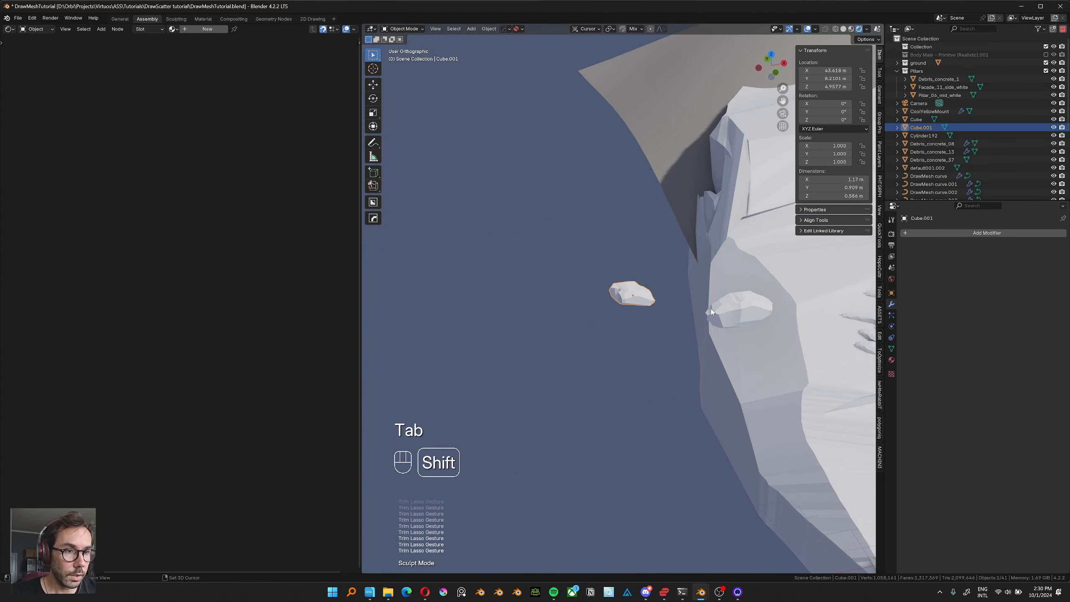
left_click(726, 310)
key("g")
left_click(691, 311)
left_click(629, 293, "shift")
key("m")
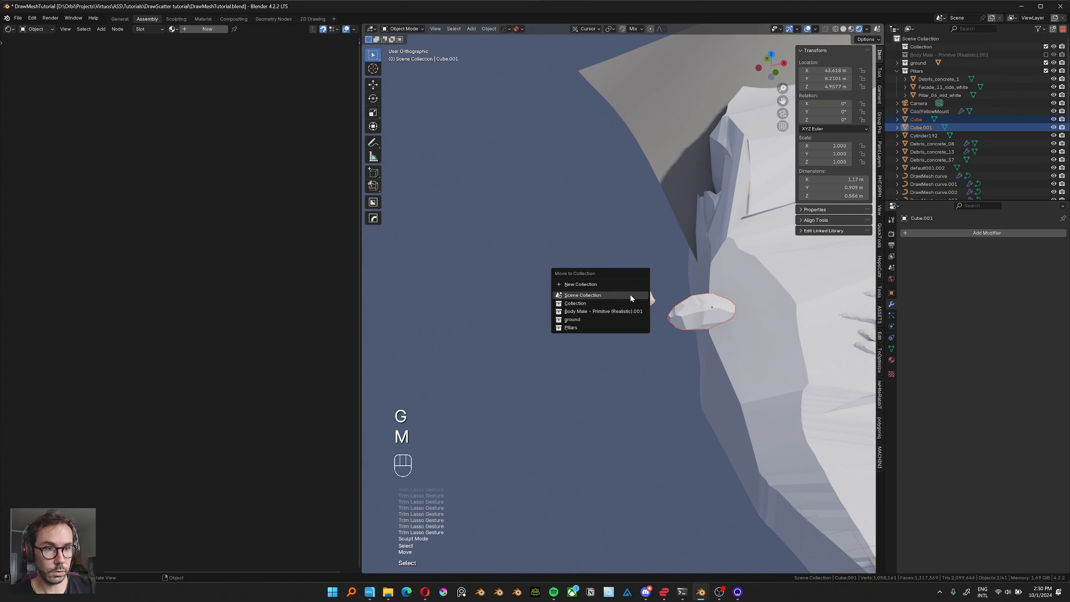
left_click(630, 293)
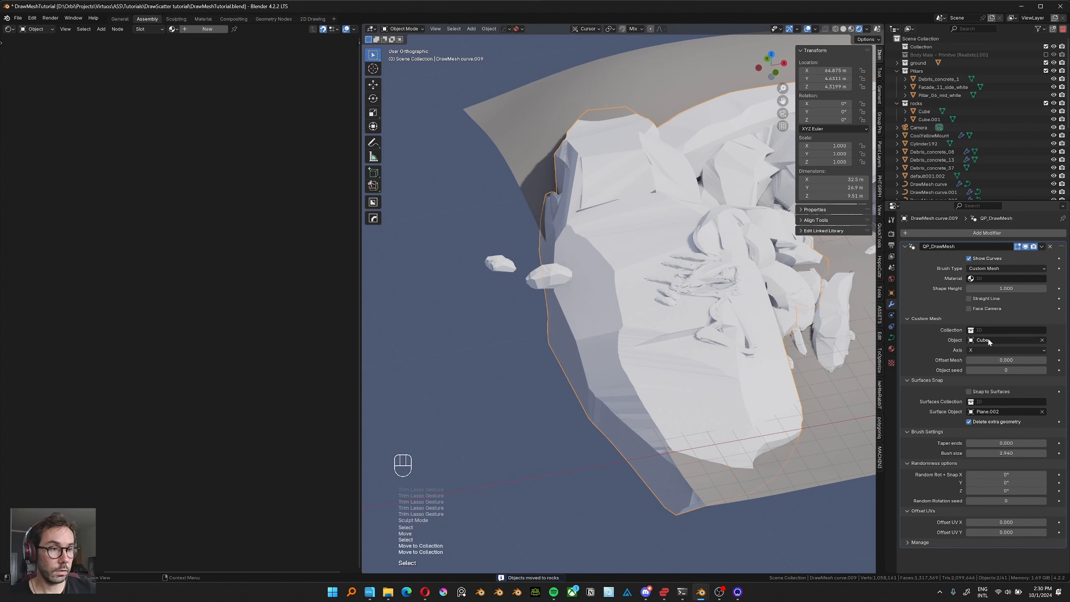
Clear the custom mesh object of DrawMesh curve.009 and use the rocks collection as its mesh source.
key("BackSpace")
left_click(1017, 330)
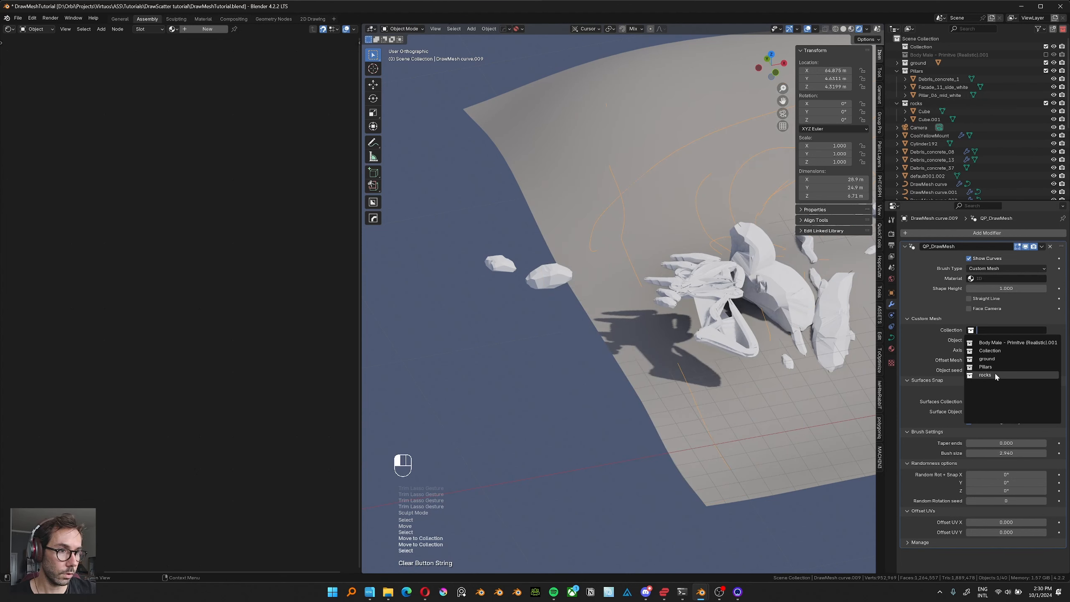
left_click(1007, 374)
middle_click_drag(729, 318, 787, 321, "shift")
scroll(636, 309, "down", 2)
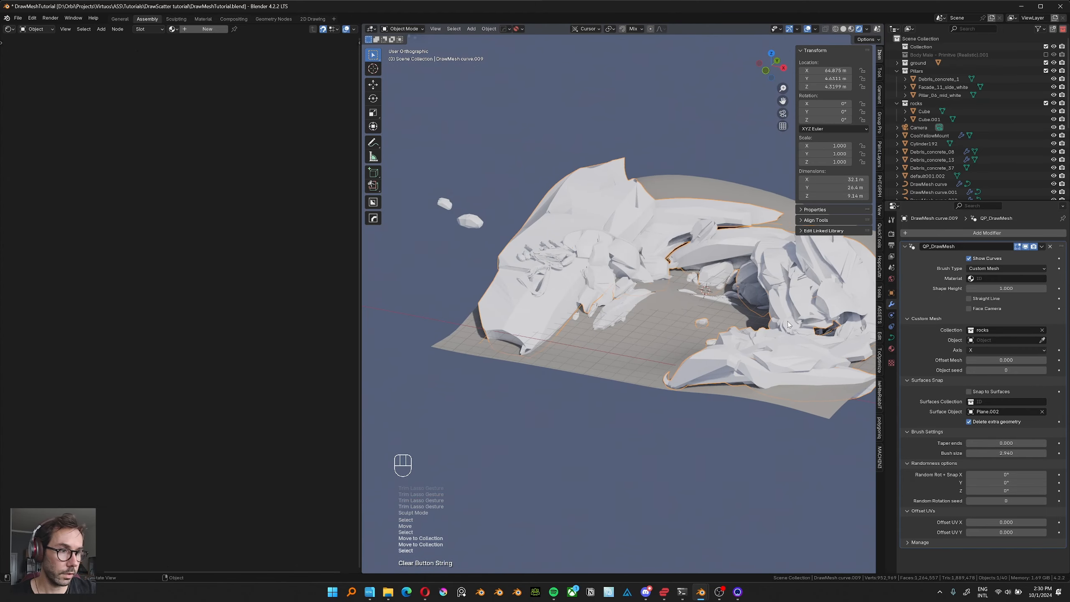
Raise the Object seed of DrawMesh curve.009 to 5 and inspect the rearranged rocks up close.
left_click(1043, 370)
left_click(1043, 370)
left_click(1043, 370)
left_click(1044, 370)
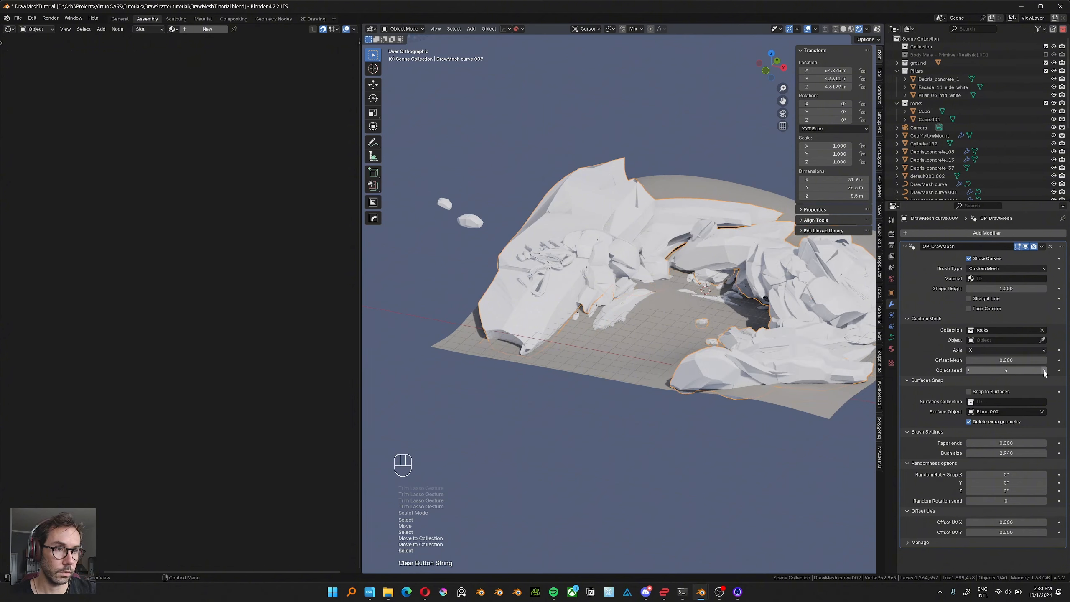
left_click(1044, 370)
middle_click_drag(608, 295, 647, 307)
scroll(621, 293, "up", 3)
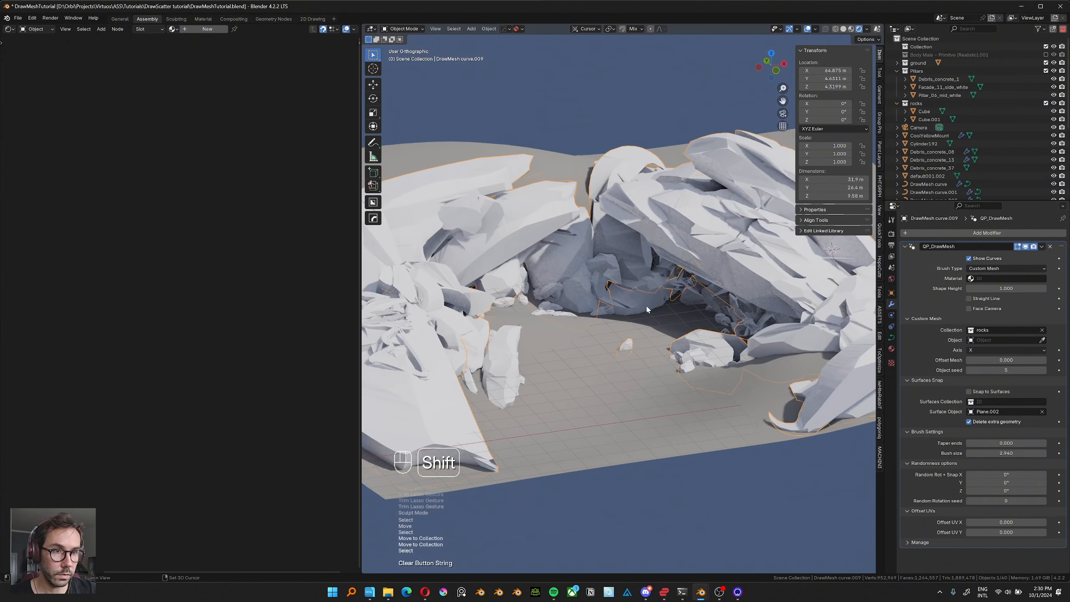
Raise the Object seed of DrawMesh curve.009 to 8 to rearrange its rocks.
scroll(687, 297, "down", 3)
left_click(1044, 370)
left_click(1044, 370)
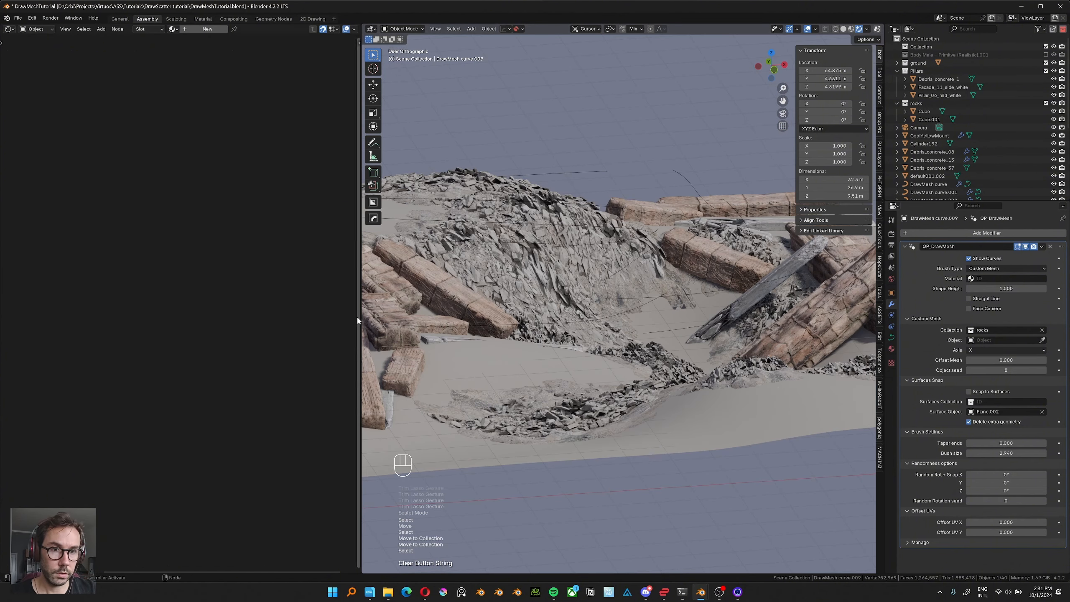
Enlarge the 3D viewport, hide its sidebar and select the stone pillars curve, DrawMesh curve.007.
left_click_drag(360, 320, 215, 315)
key("n")
middle_click_drag(567, 270, 743, 315)
left_click(549, 272)
left_click(749, 321)
middle_click_drag(744, 316, 765, 301)
middle_click_drag(665, 312, 719, 304, "shift")
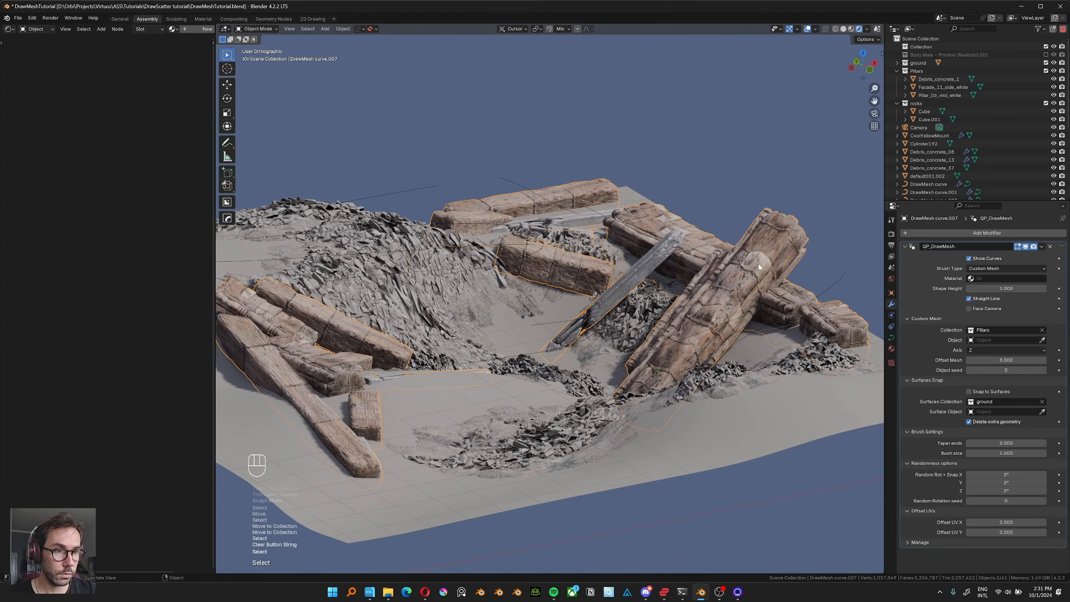
Switch the viewport to perspective and look at the rubble and pillars from close to the ground.
middle_click_drag(690, 354, 628, 308)
scroll(634, 340, "down", 5)
key("KP_5")
scroll(653, 297, "up", 2)
mouse_move(628, 308)
middle_mouse_down("ctrl")
mouse_move(634, 290)
mouse_move(625, 293)
middle_mouse_up("ctrl")
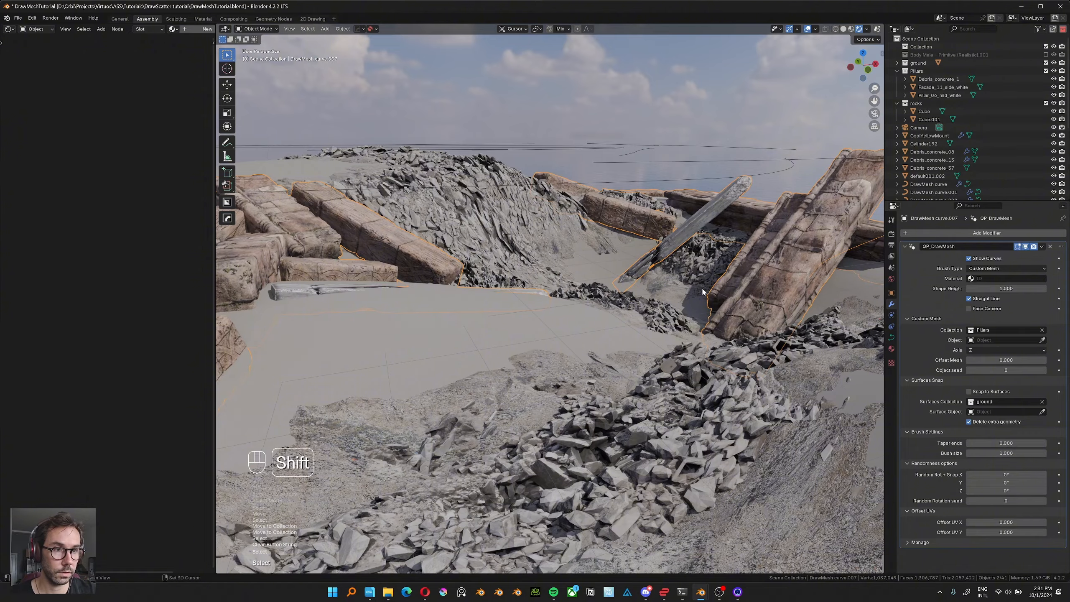
Enter Edit Mode on the pillars curve, box-select the raised end of the large leaning pillar and move it.
middle_click_drag(702, 292, 659, 314)
key("Tab")
key("w")
middle_click_drag(780, 250, 790, 273)
left_click_drag(790, 181, 751, 226)
key("g")
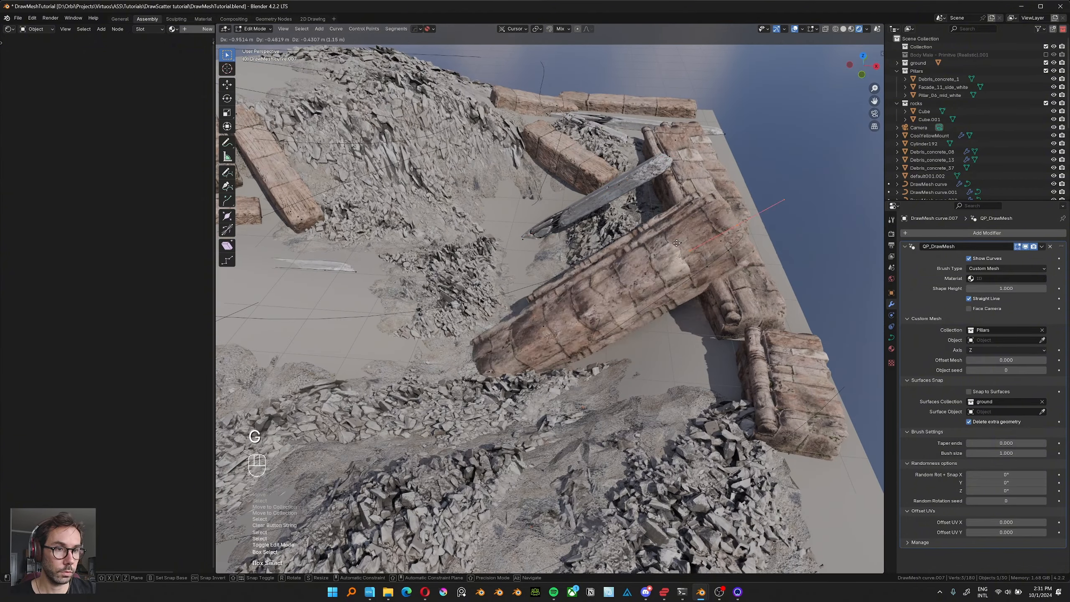
left_click(683, 262)
Reposition and rotate the large leaning pillar's curve points so it rests on the neighbouring pillars.
middle_click_drag(684, 262, 592, 281)
key("g")
left_click(602, 198)
middle_click_drag(602, 198, 615, 184)
key("g")
left_click(603, 149)
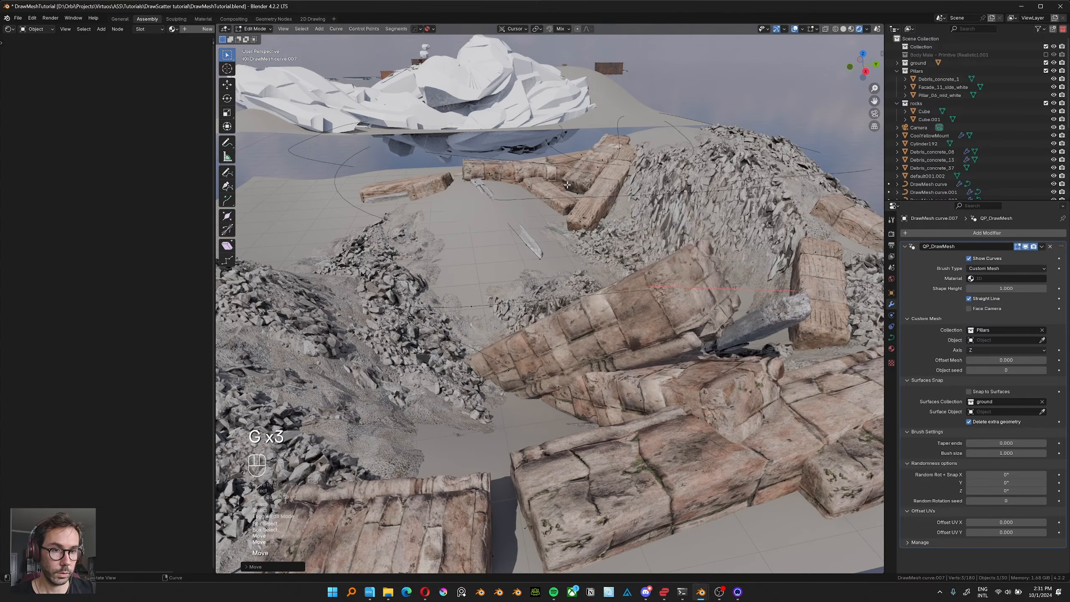
key("alt+s")
right_click(559, 72)
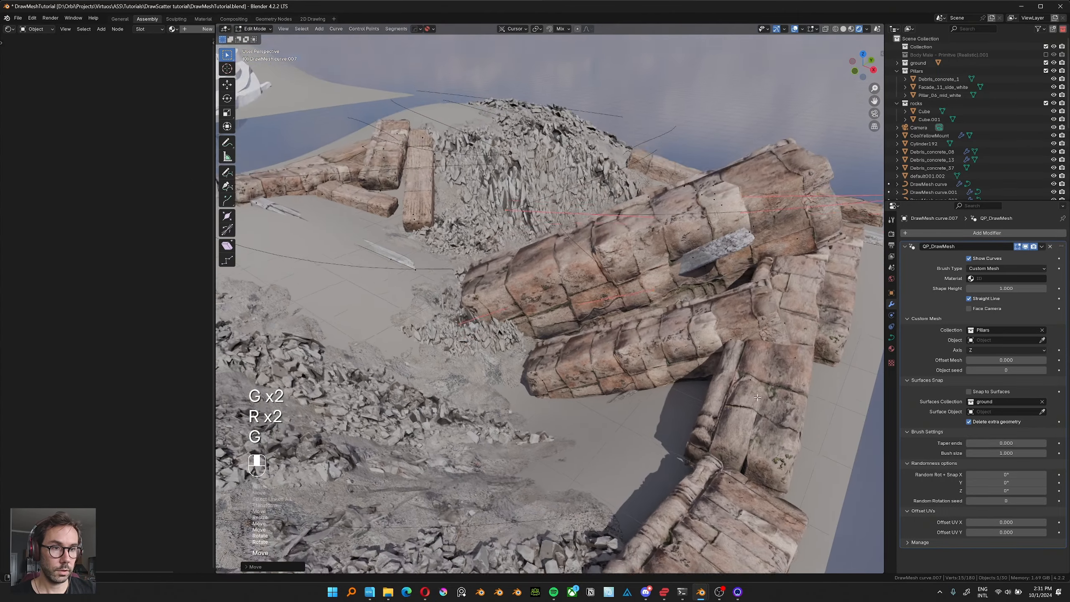
Move the selected pillar points once more, return to Object Mode and clear the selection.
middle_click_drag(644, 390, 737, 398)
key("g")
left_click(671, 397)
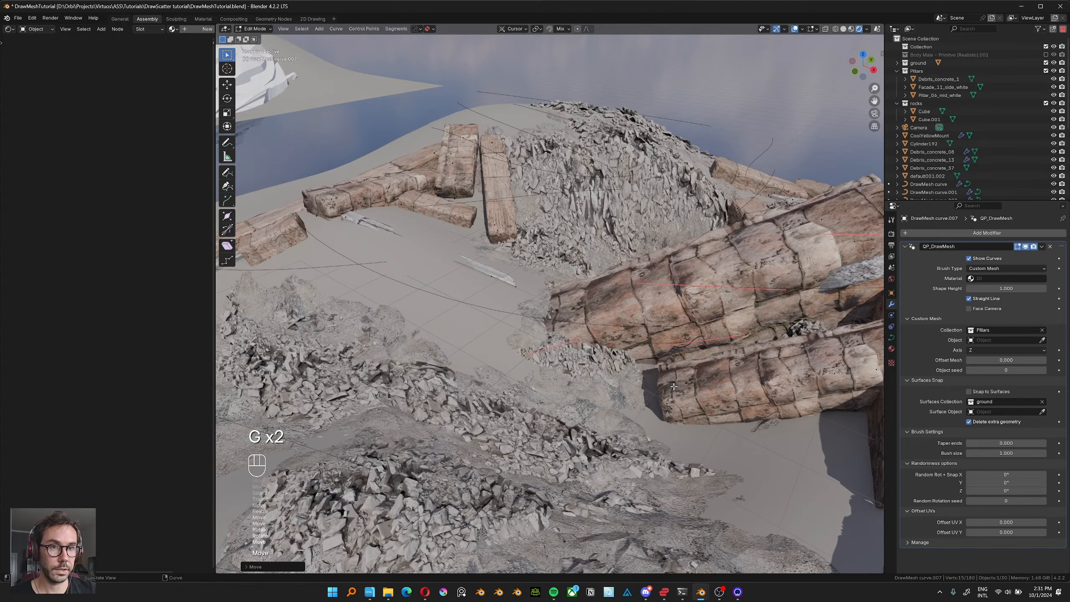
middle_click_drag(425, 287, 518, 333)
key("Tab")
left_click(686, 134)
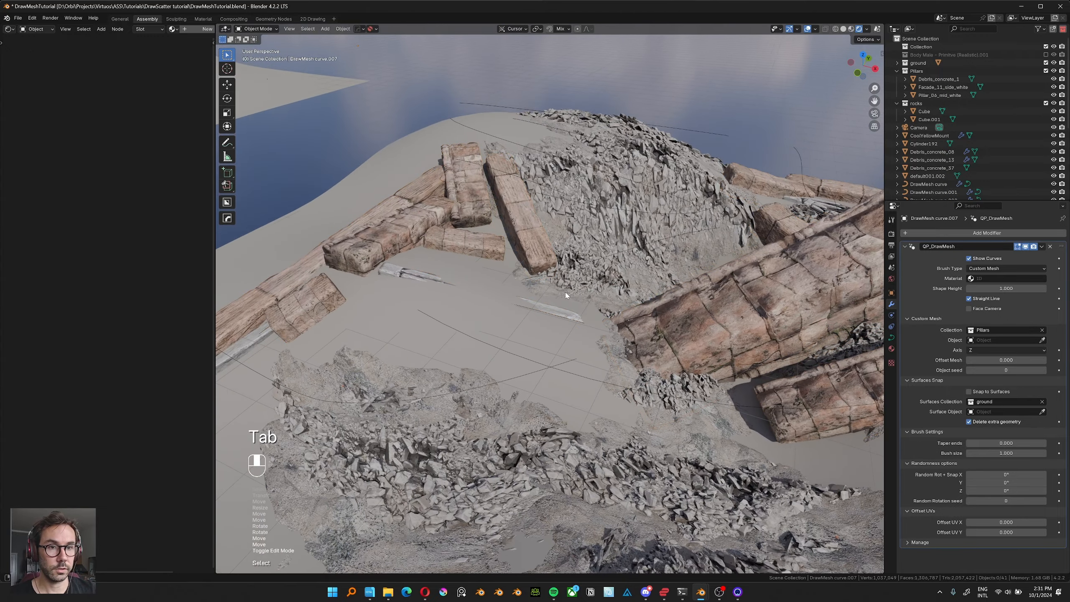
Review the rubble and pillar landscape as a whole from several angles.
middle_click_drag(463, 311, 560, 309)
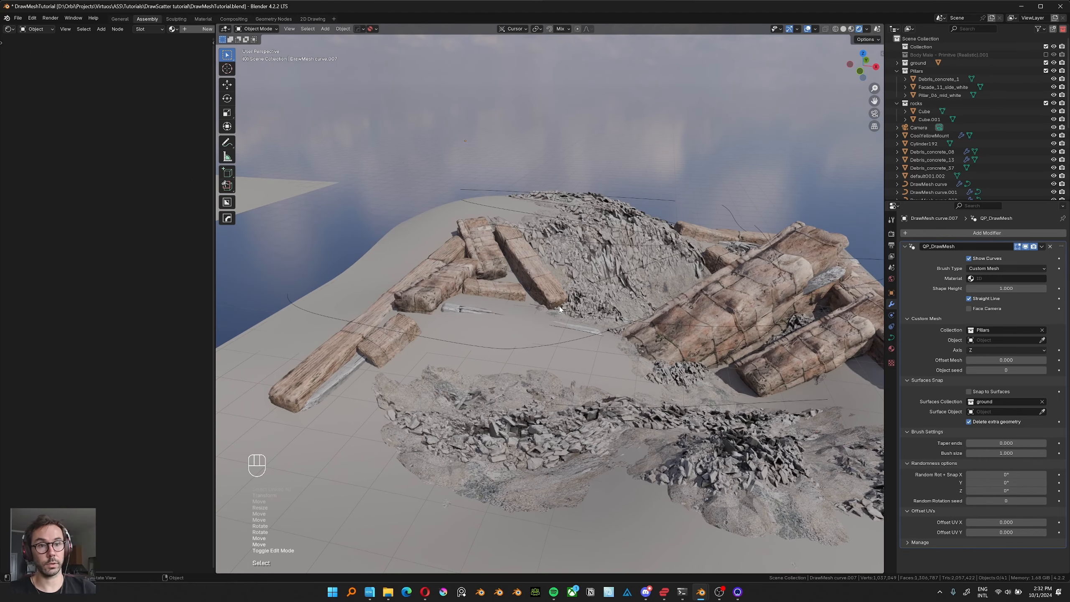
middle_click_drag(560, 320, 536, 314)
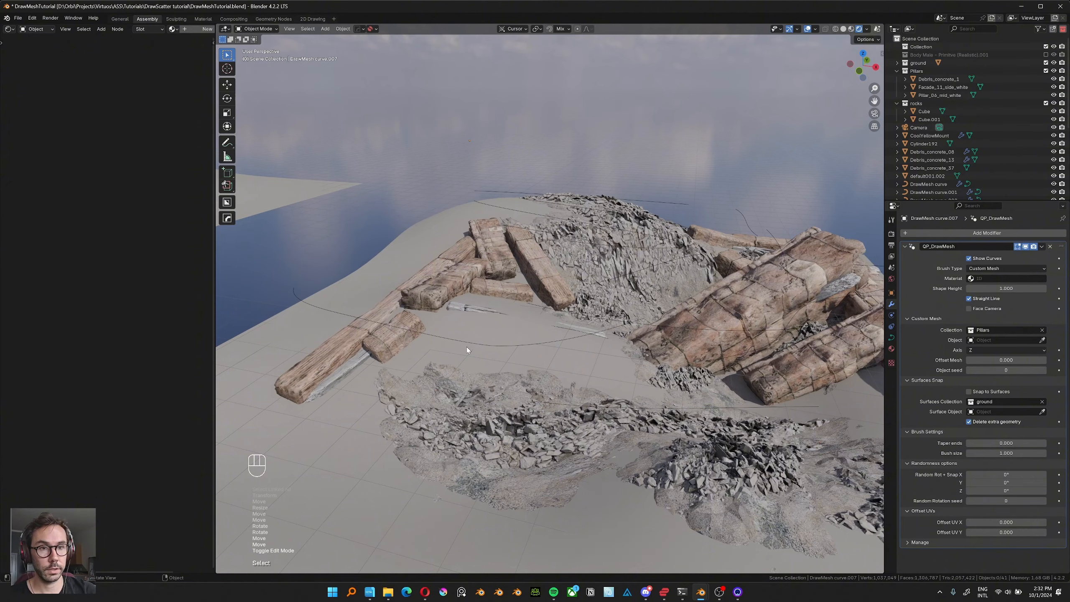
middle_click_drag(467, 346, 530, 323)
scroll(478, 313, "down", 5)
Bring the purple DRAW MESH lettering into view, select it to show its DrawMesh settings and deselect it.
mouse_move(400, 297)
middle_mouse_down("shift")
mouse_move(560, 338)
mouse_move(490, 347)
mouse_move(553, 349)
mouse_move(637, 326)
mouse_move(427, 318)
mouse_move(341, 299)
mouse_move(676, 328)
mouse_move(686, 301)
middle_mouse_up("shift")
scroll(686, 300, "up", 7)
left_click(520, 211)
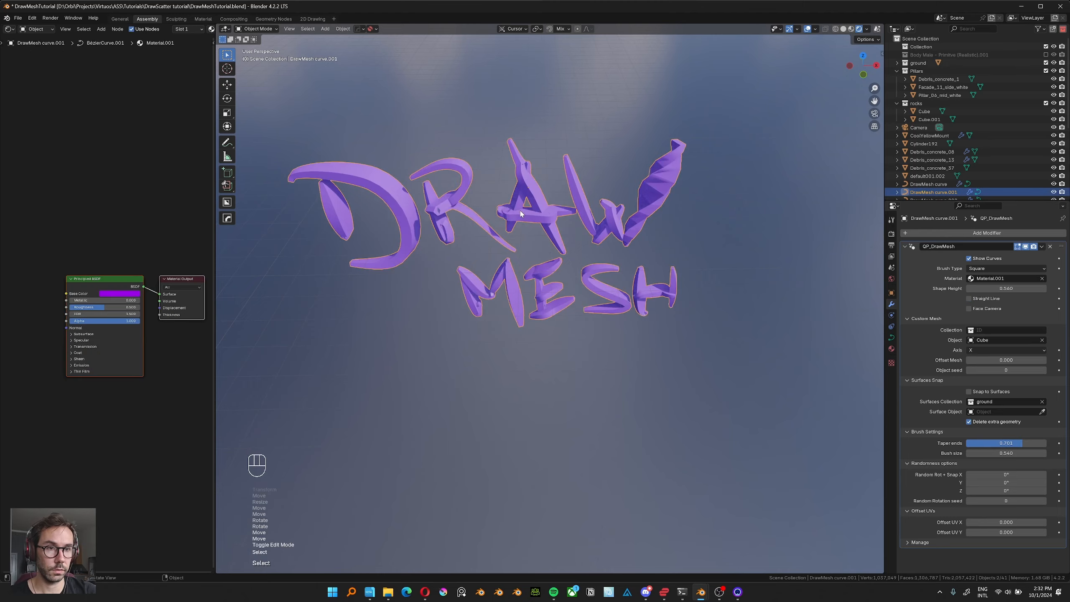
mouse_move(520, 211)
middle_mouse_down()
mouse_move(557, 252)
mouse_move(584, 247)
middle_mouse_up()
left_click(557, 263)
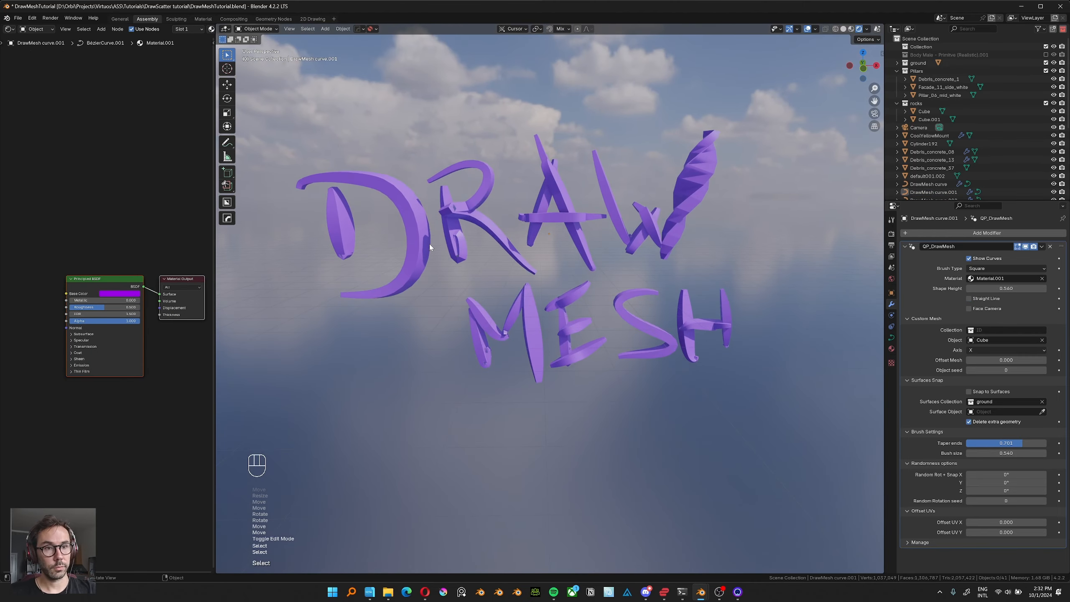